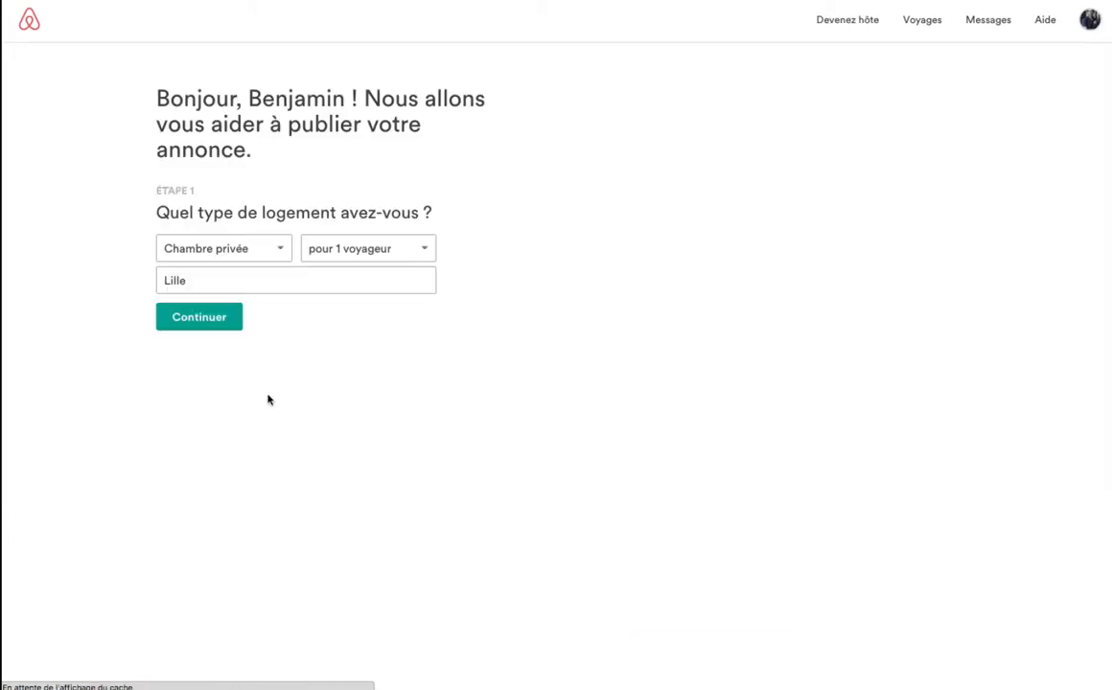
# Choose Logement entier as the accommodation type for 2 guests.
pyautogui.click(280, 249)
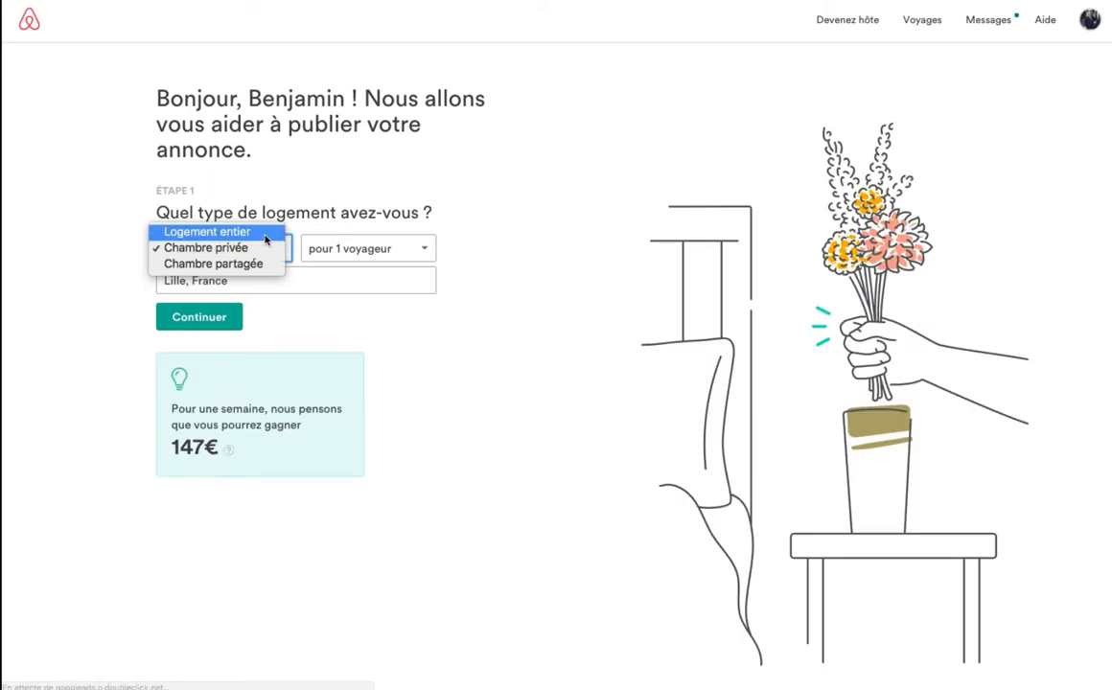
pyautogui.click(264, 233)
pyautogui.click(425, 251)
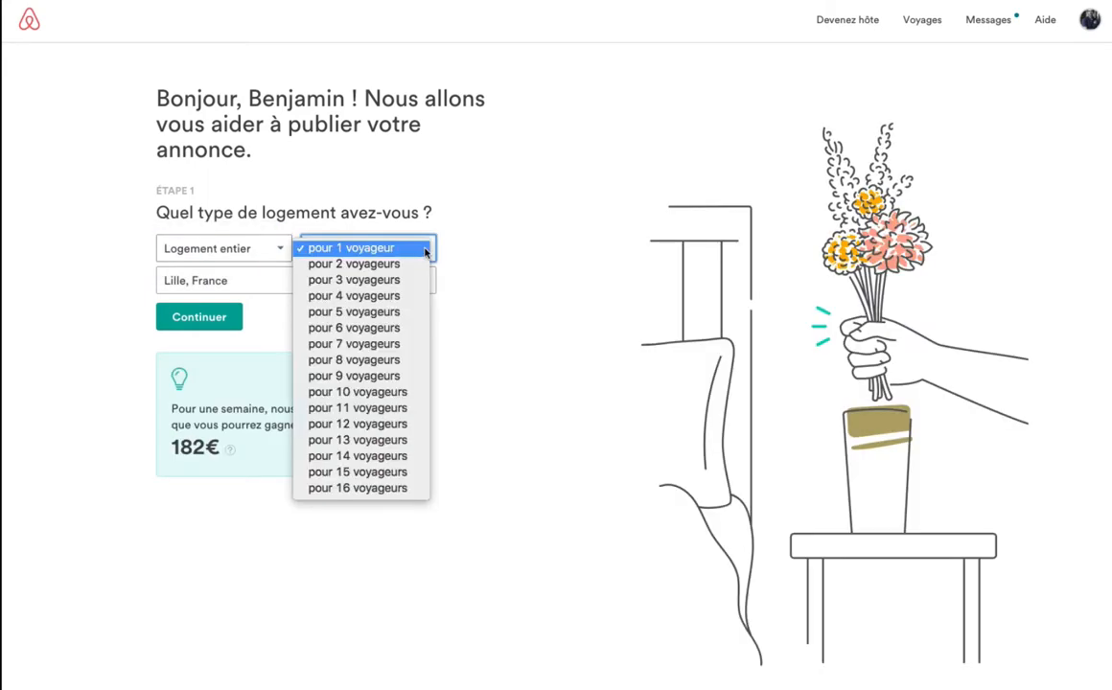
pyautogui.click(365, 263)
# Replace Lille with La Colle-sur-Loup as the city and continue to the listing wizard.
pyautogui.click(342, 278)
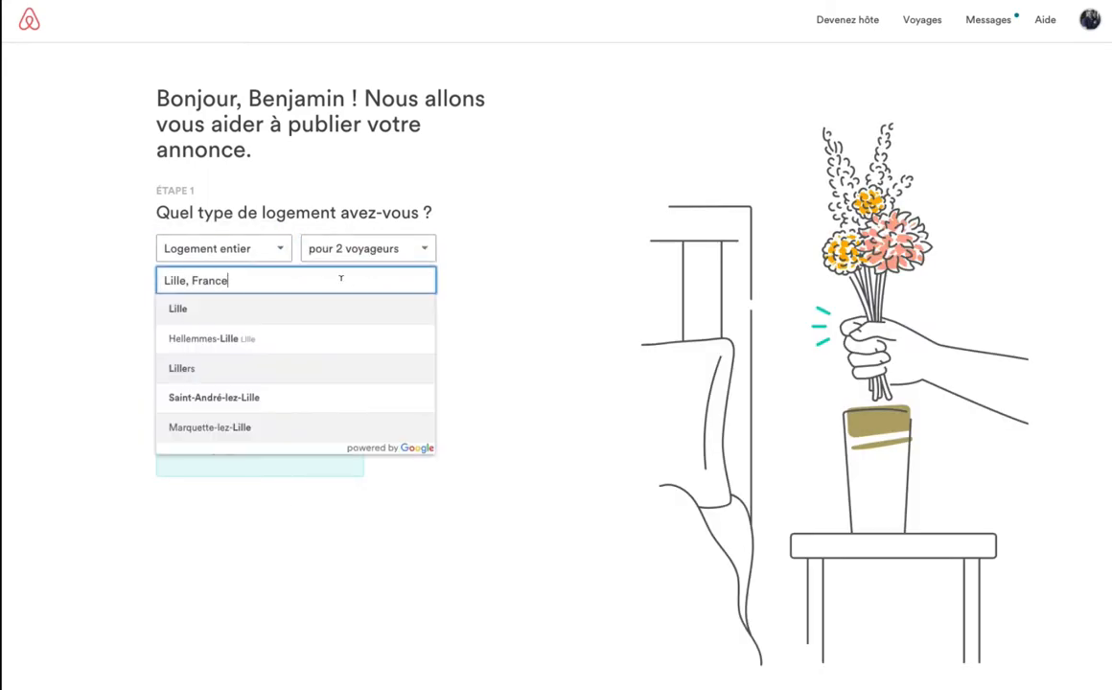
pyautogui.moveTo(334, 278); pyautogui.dragTo(142, 280)
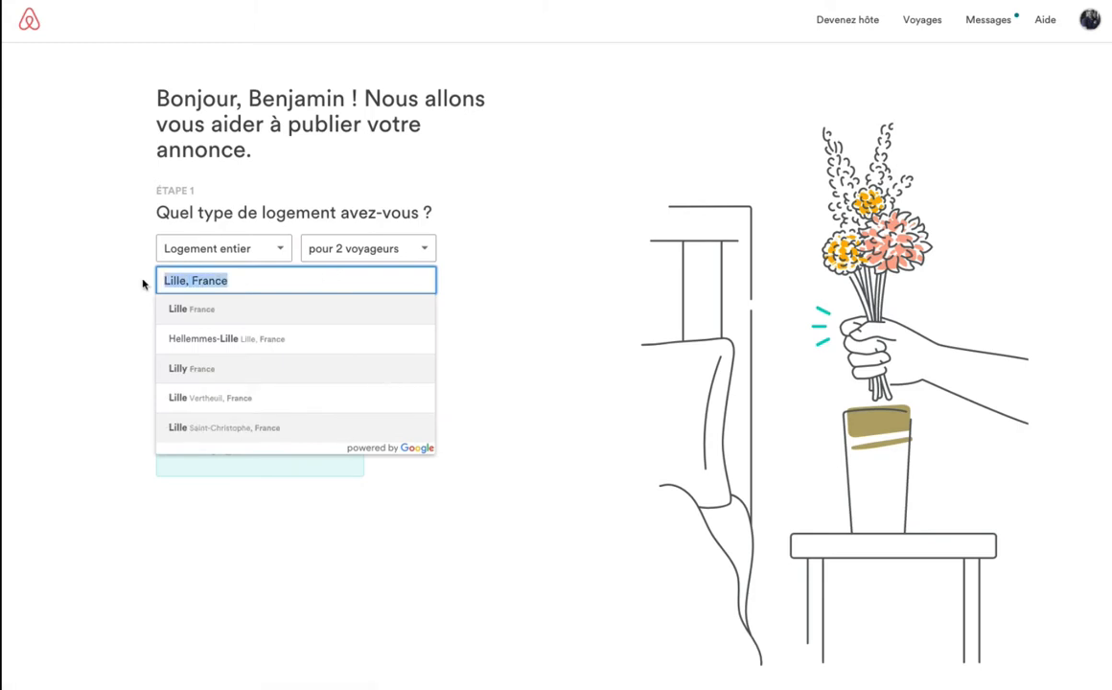
pyautogui.write('la colle')
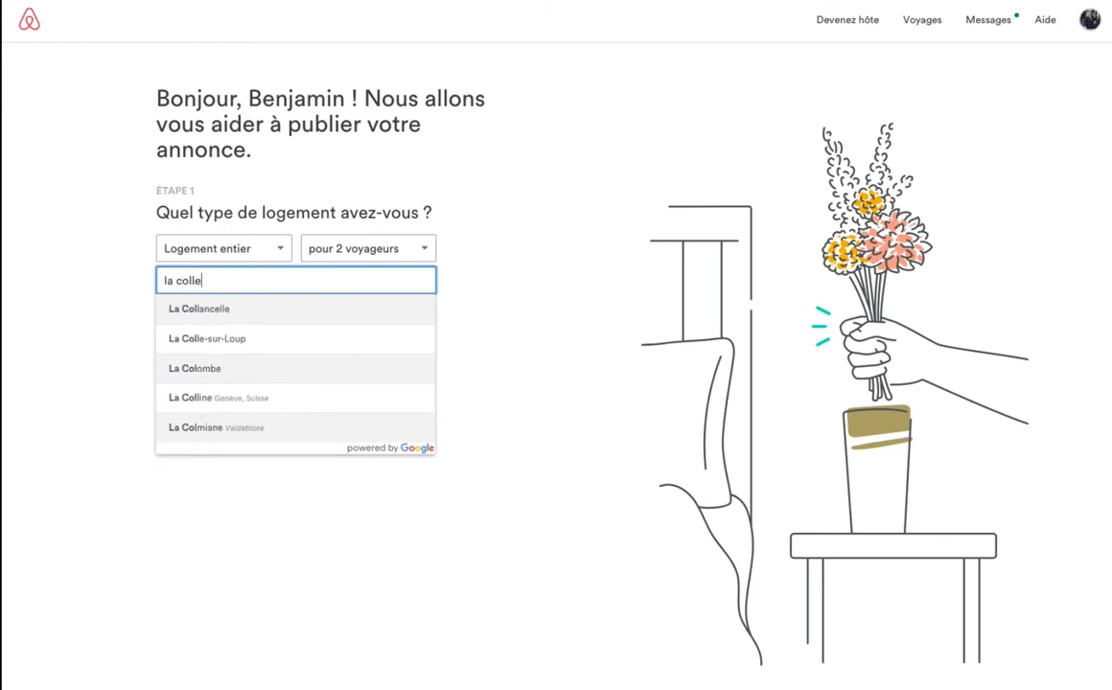
pyautogui.click(176, 305)
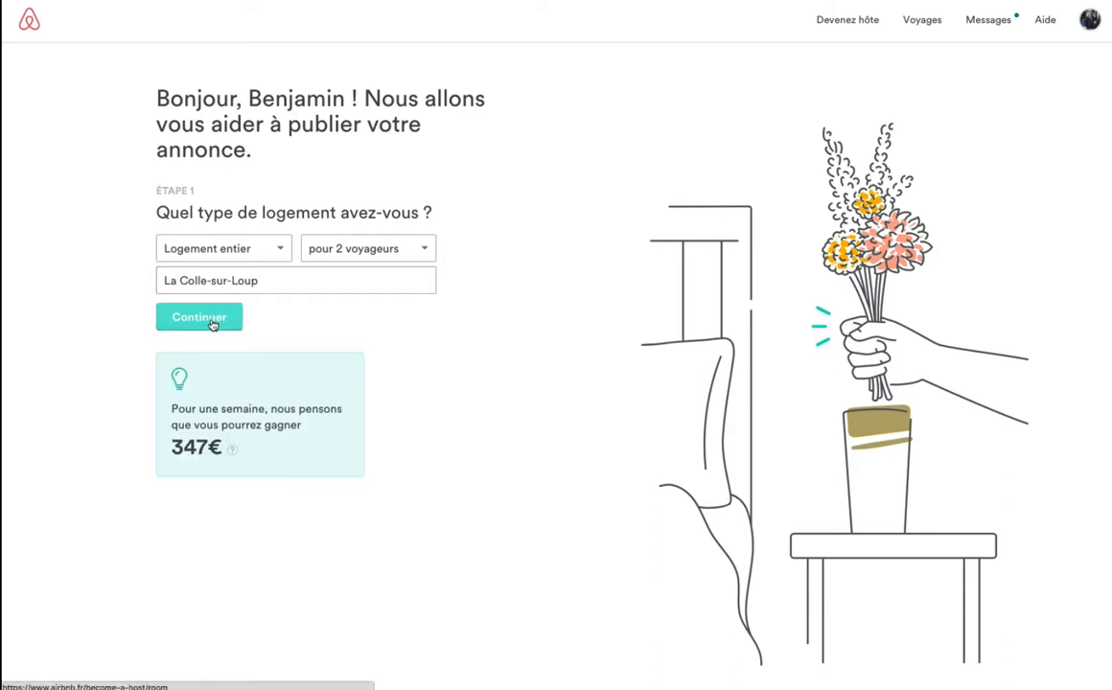
pyautogui.click(213, 325)
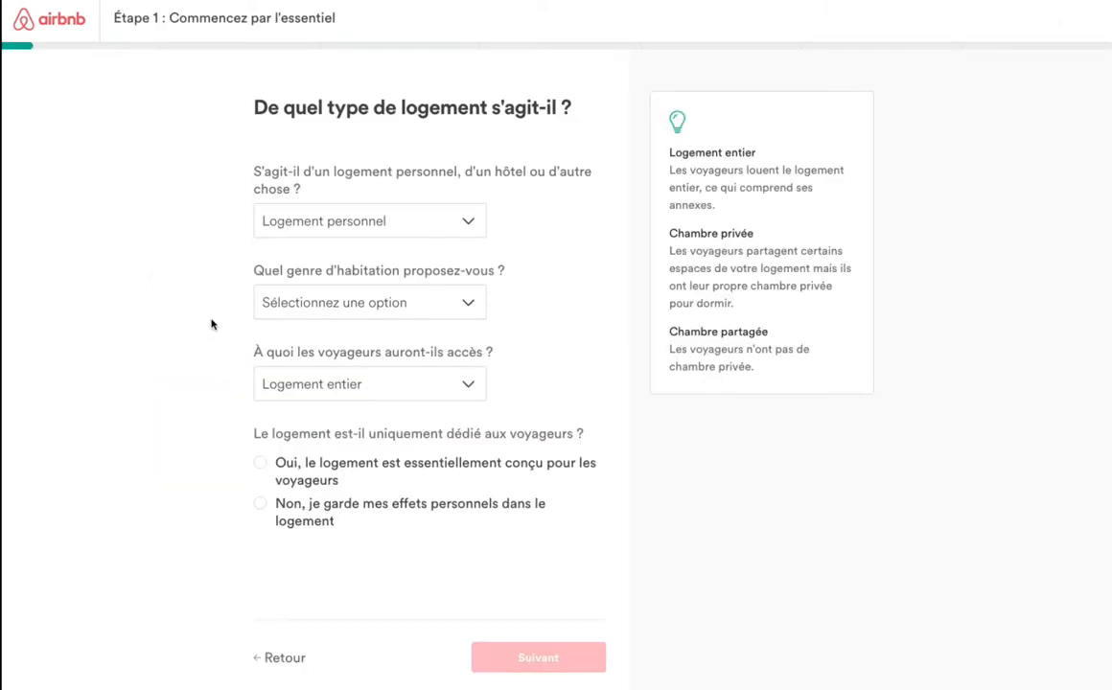
# Keep Logement personnel and set the housing type to Cabane dans les arbres.
pyautogui.click(415, 223)
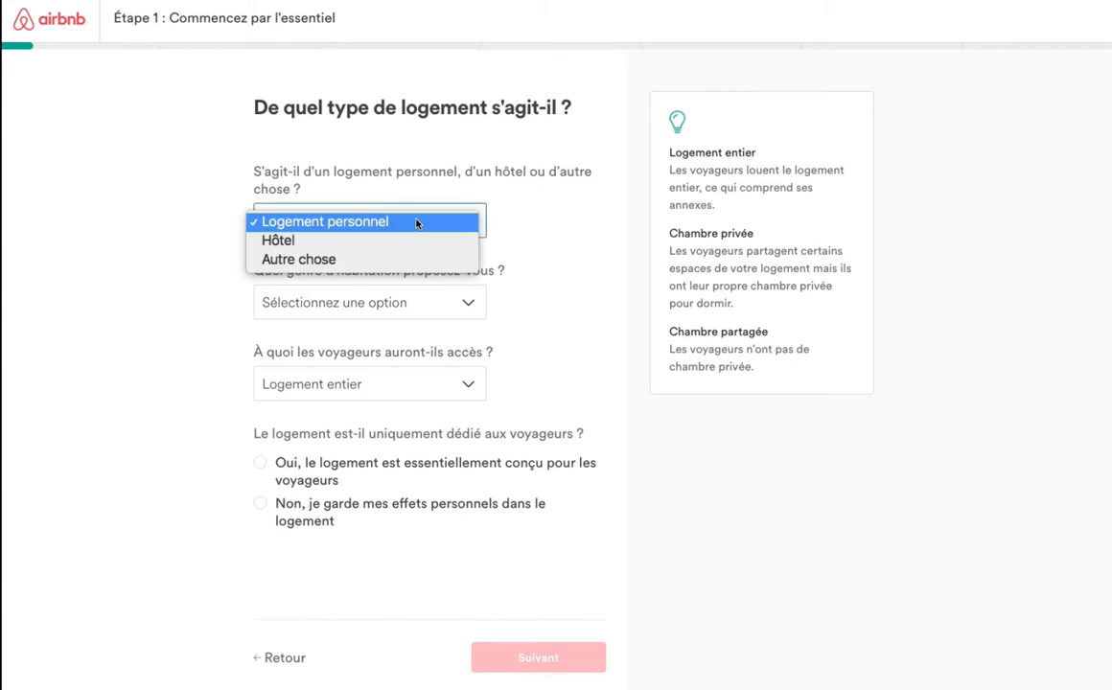
pyautogui.click(415, 223)
pyautogui.click(475, 304)
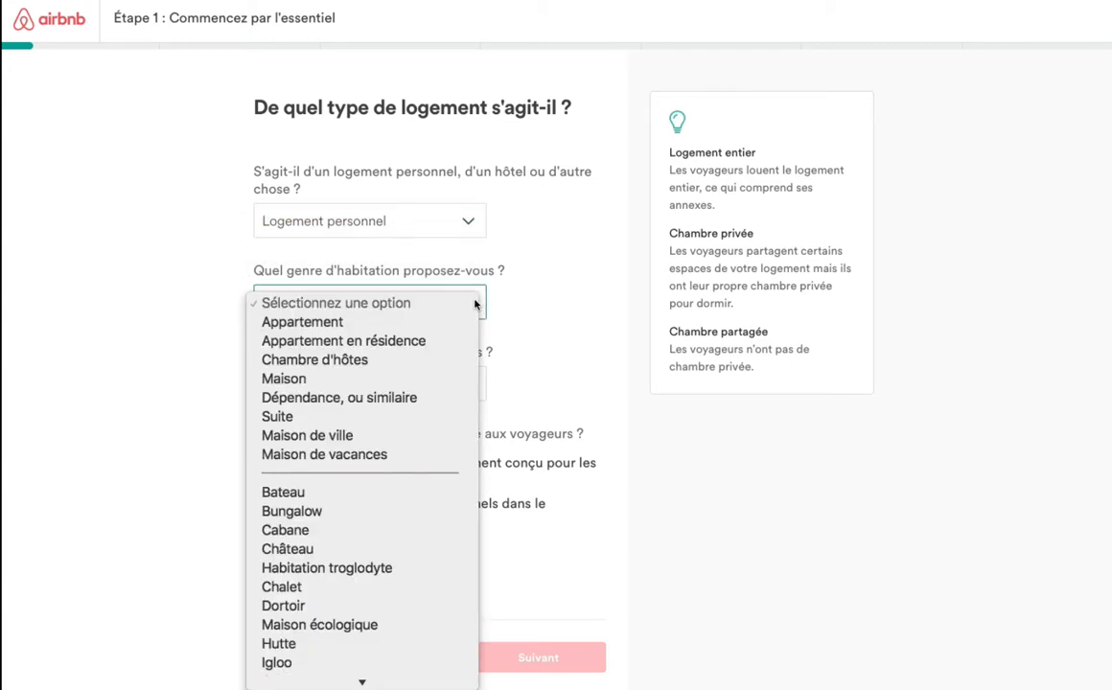
pyautogui.scroll(-1, 417, 388)
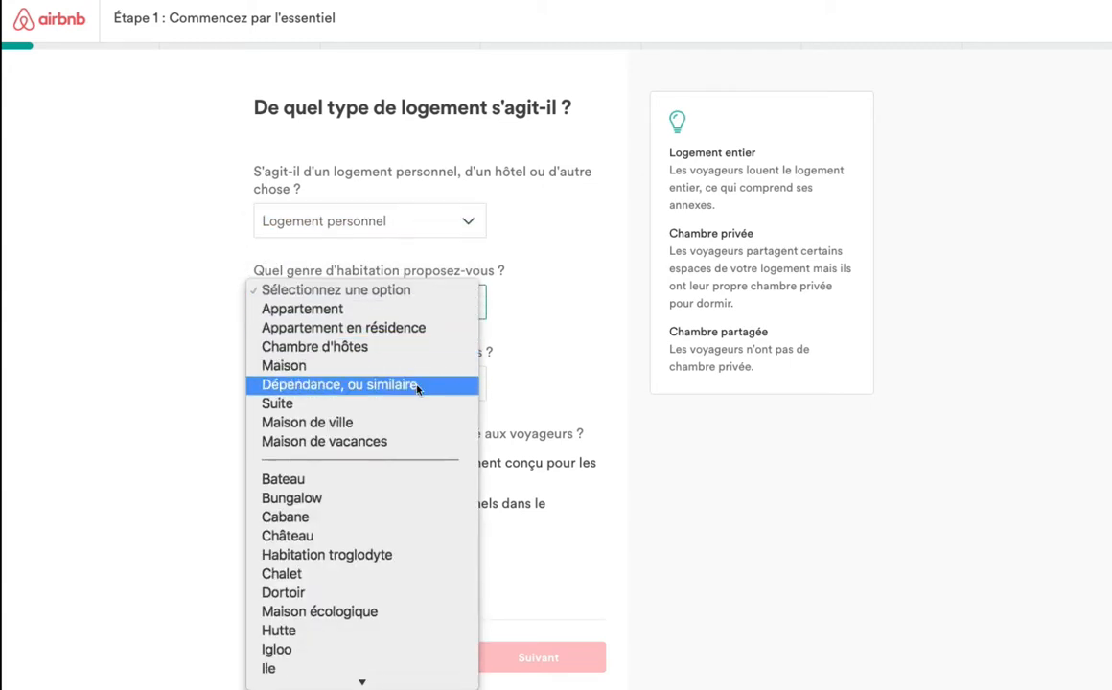
pyautogui.scroll(-5, 417, 388)
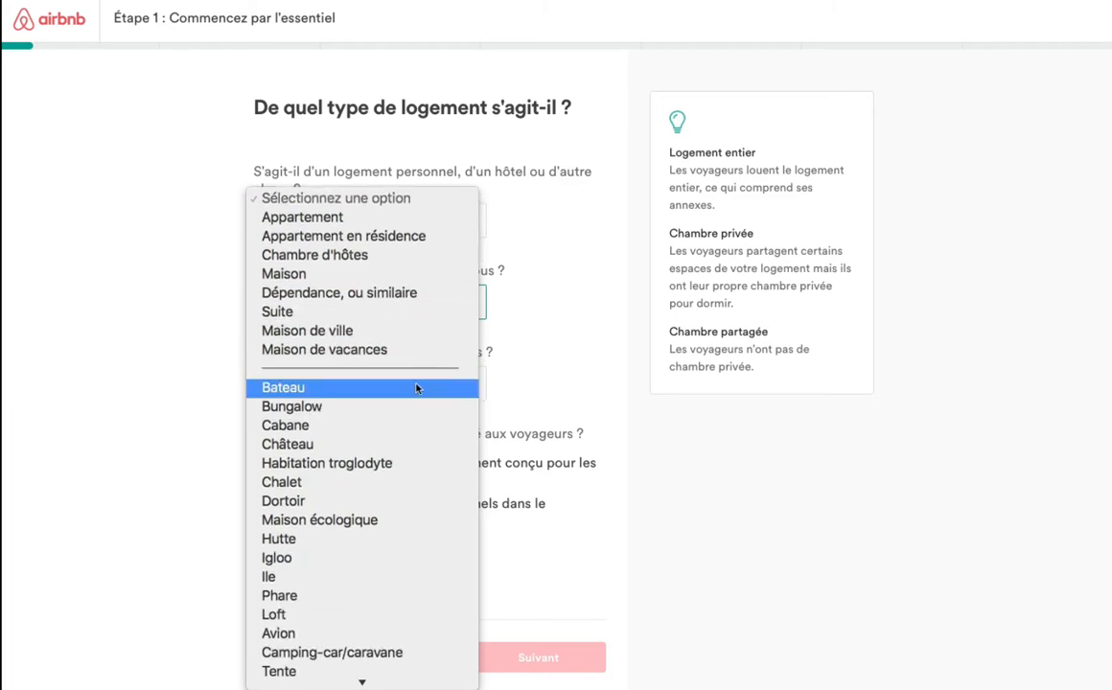
pyautogui.scroll(-4, 417, 388)
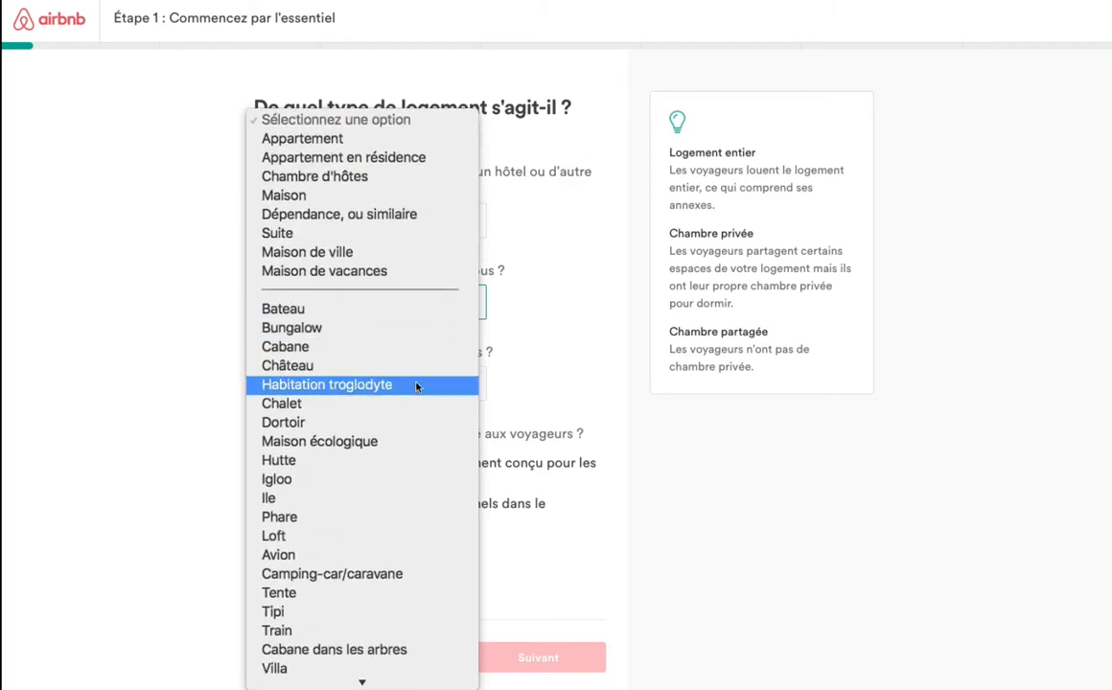
pyautogui.scroll(-1, 417, 387)
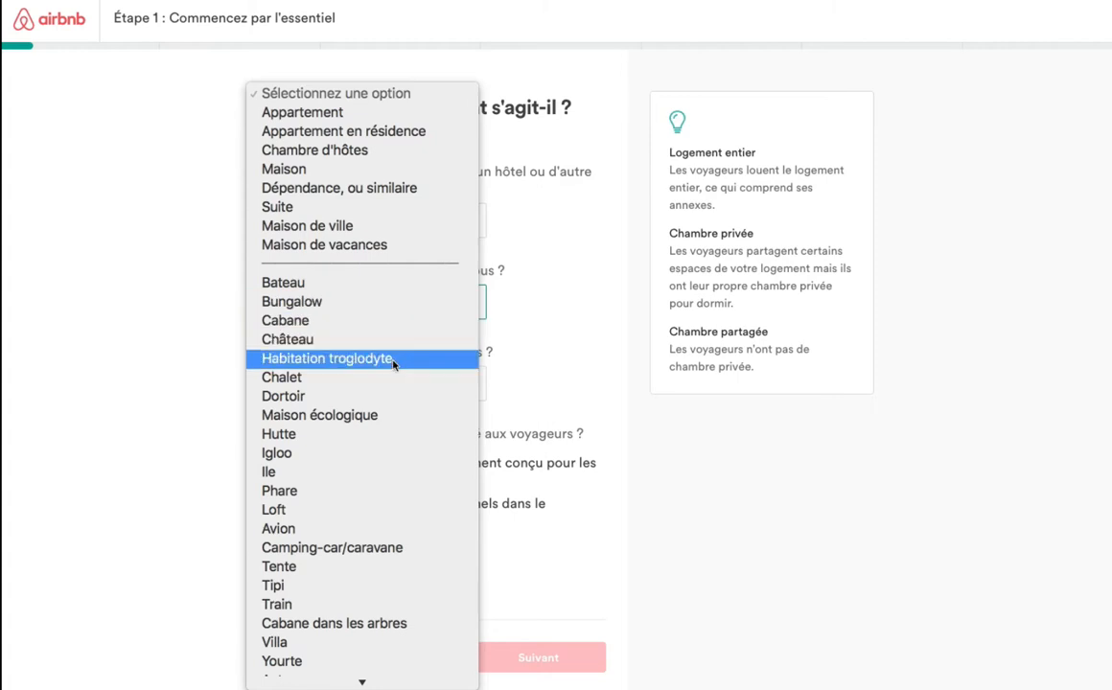
pyautogui.scroll(-1, 397, 397)
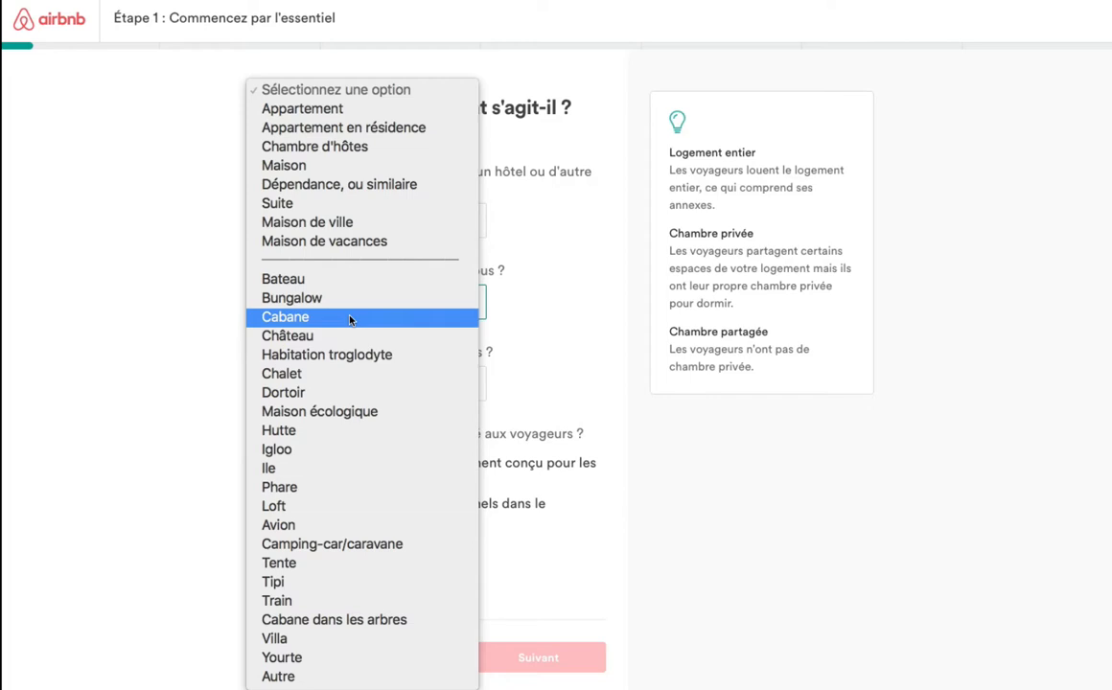
pyautogui.click(360, 623)
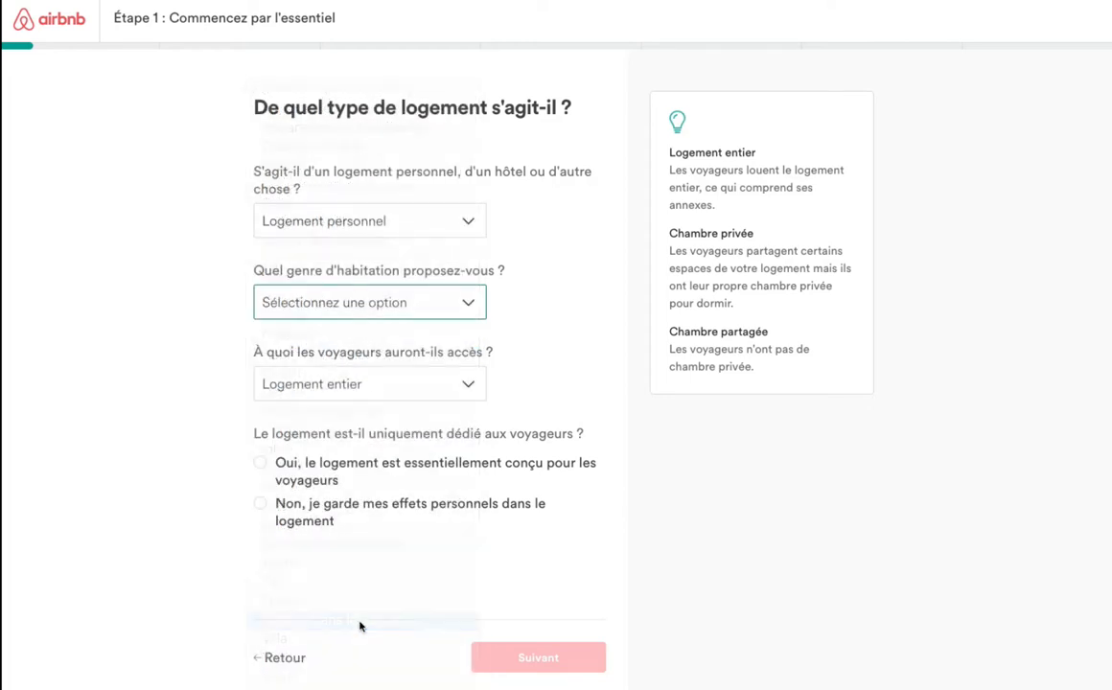
# Keep Logement entier for guest access, mark the place as dedicated to guests, and continue.
pyautogui.click(460, 389)
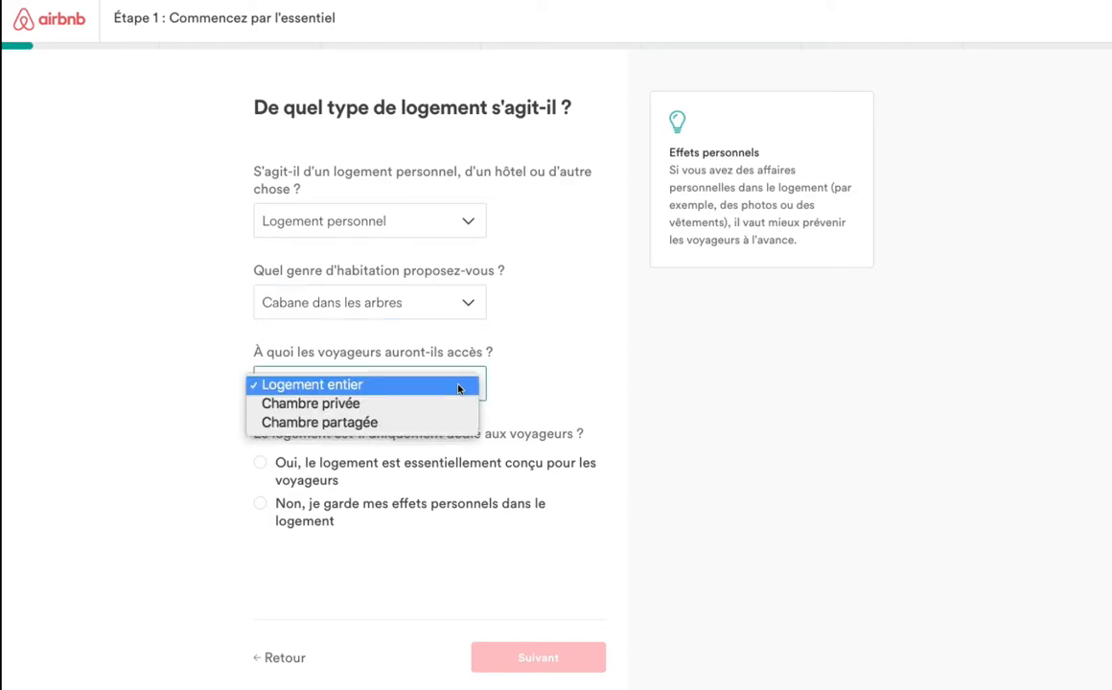
pyautogui.click(459, 386)
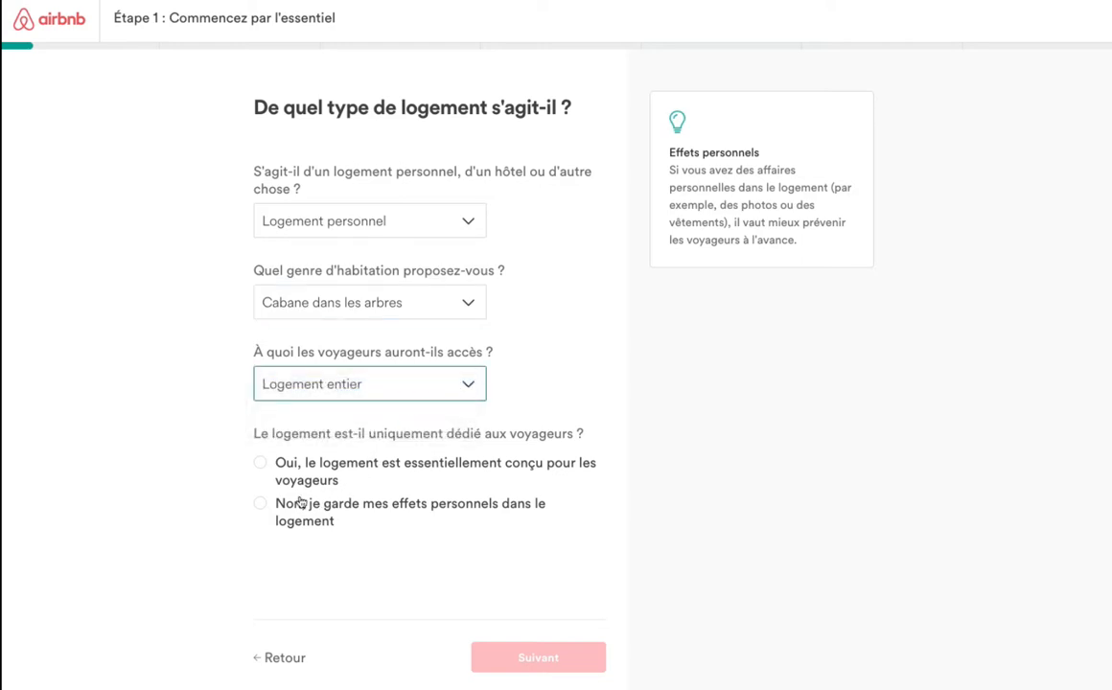
pyautogui.click(261, 465)
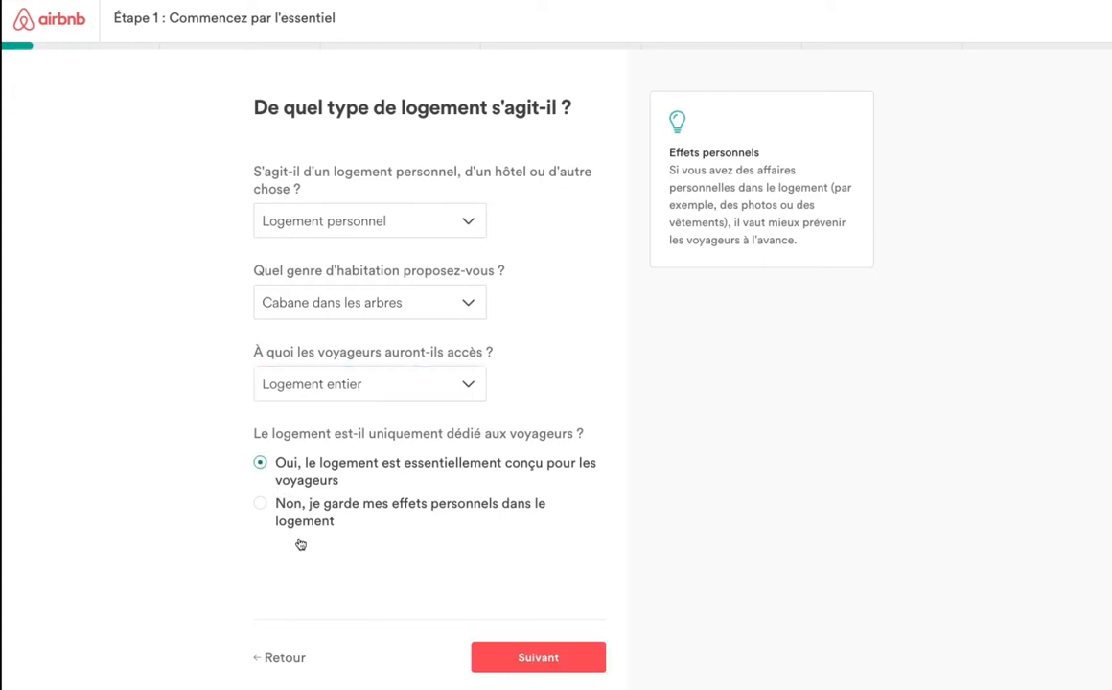
pyautogui.click(572, 661)
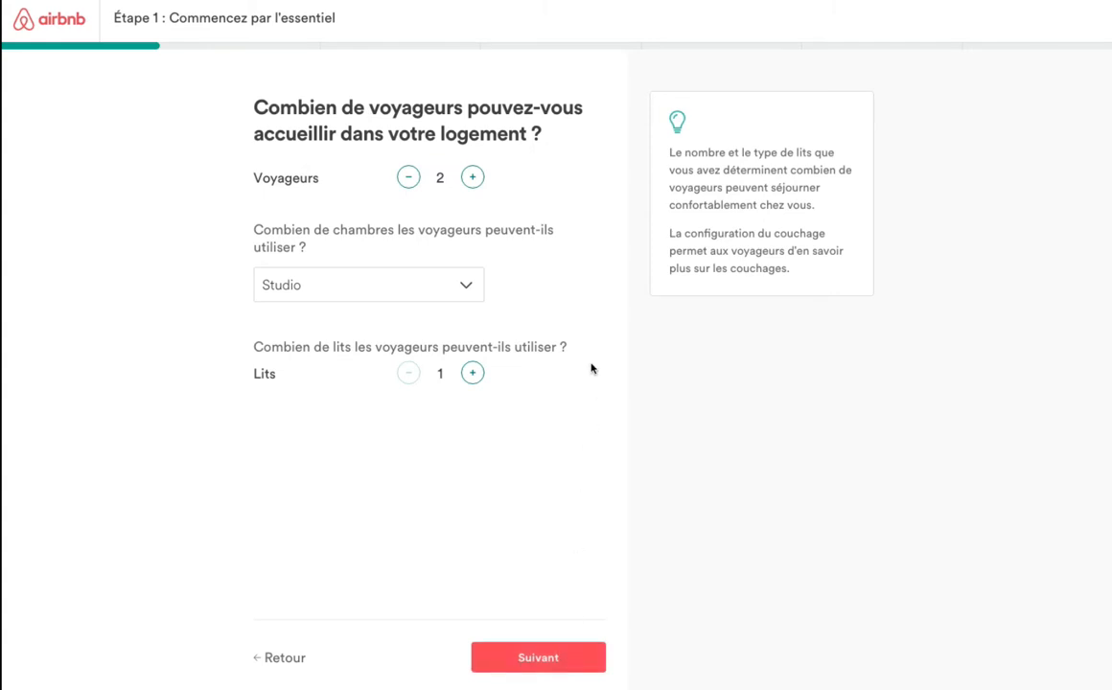
# Keep Studio as the bedroom count, with 2 guests and 1 bed, and continue.
pyautogui.click(468, 286)
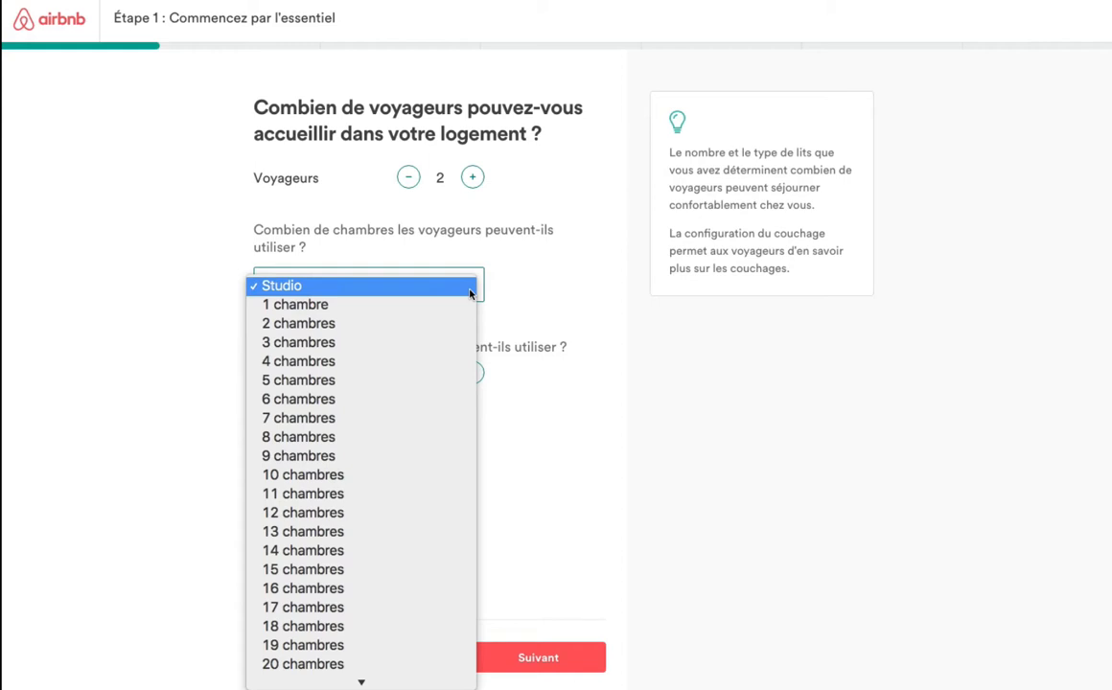
pyautogui.click(471, 294)
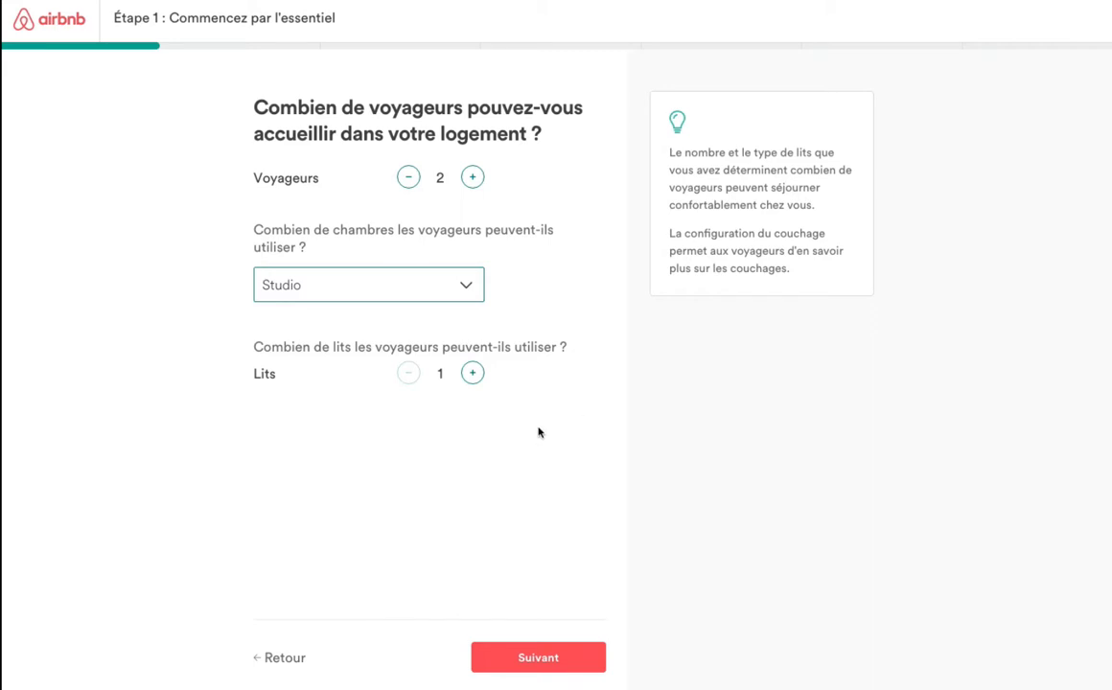
pyautogui.click(565, 665)
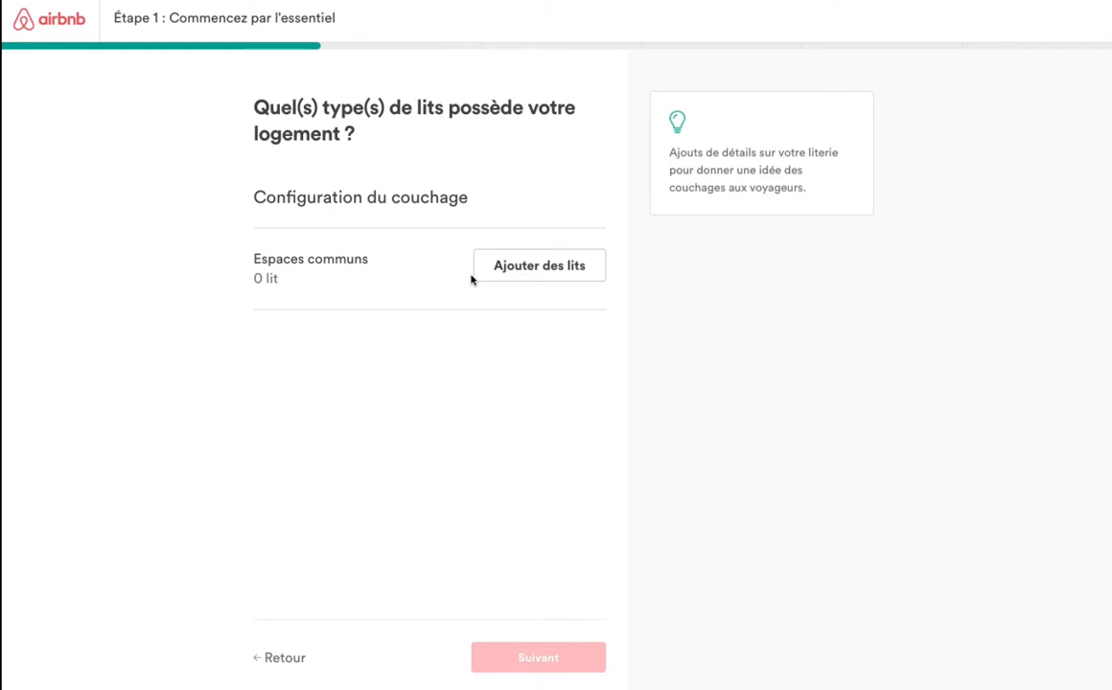
# Add one Double bed to the common spaces and return to the guests, bedrooms and beds page.
pyautogui.click(553, 656)
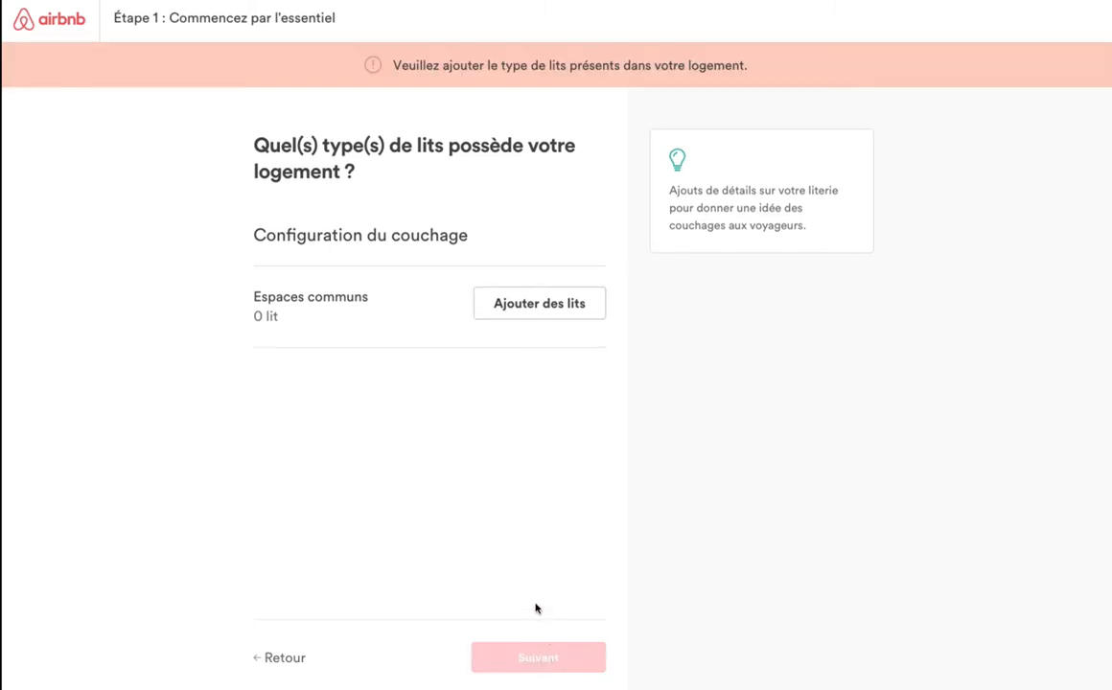
pyautogui.click(548, 311)
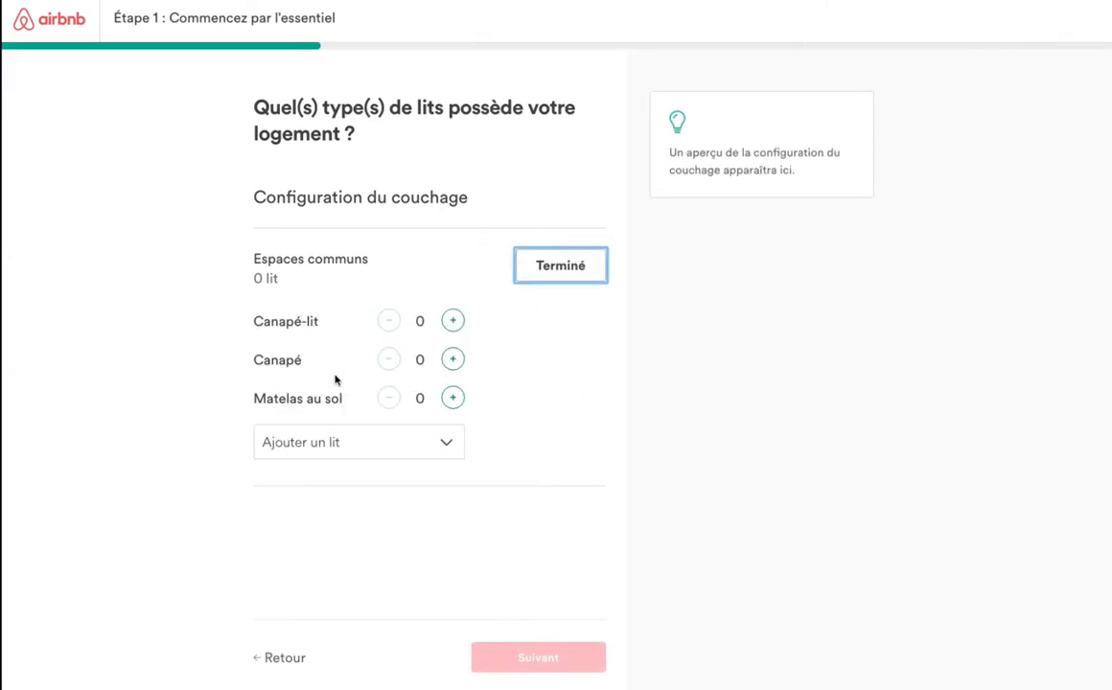
pyautogui.click(443, 446)
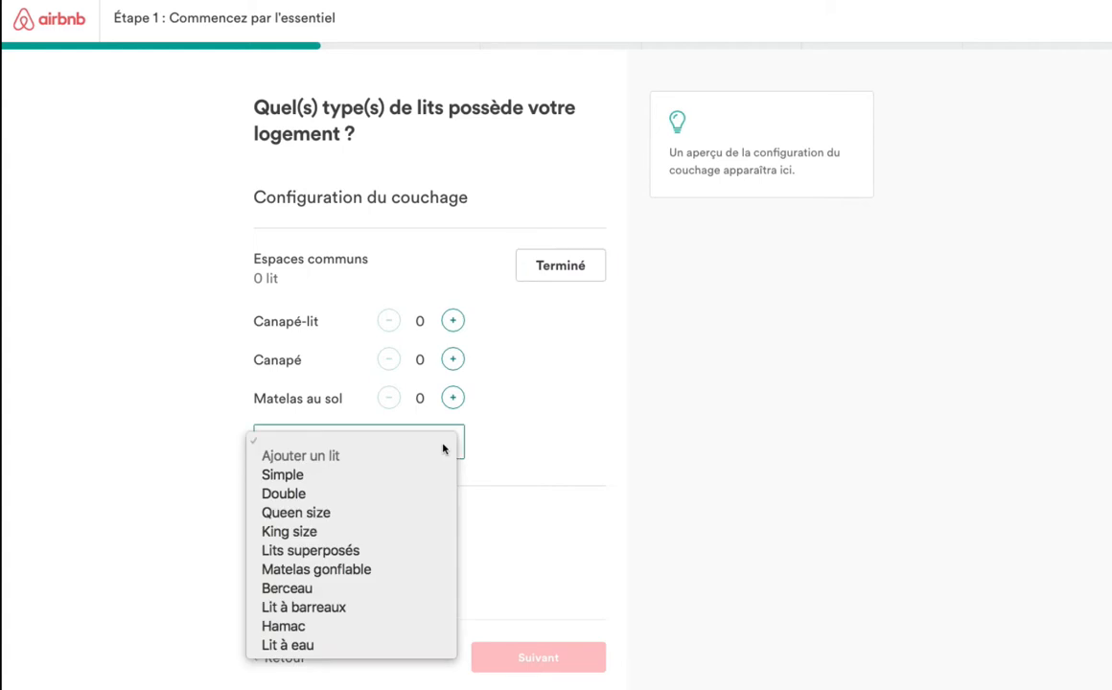
pyautogui.click(395, 498)
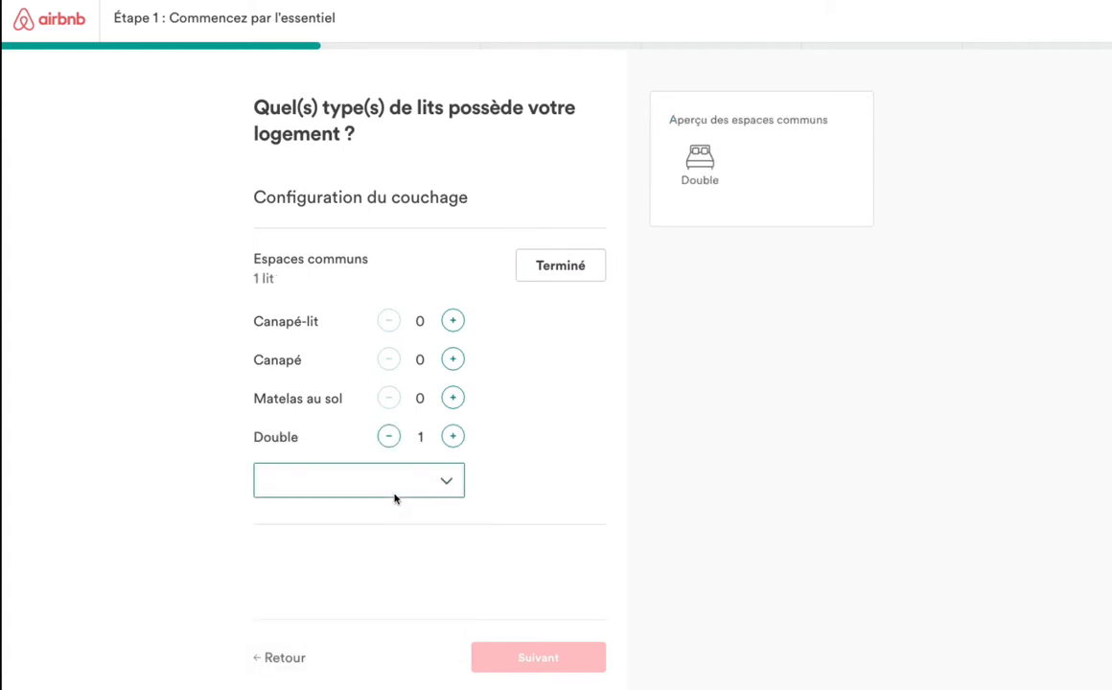
pyautogui.click(446, 482)
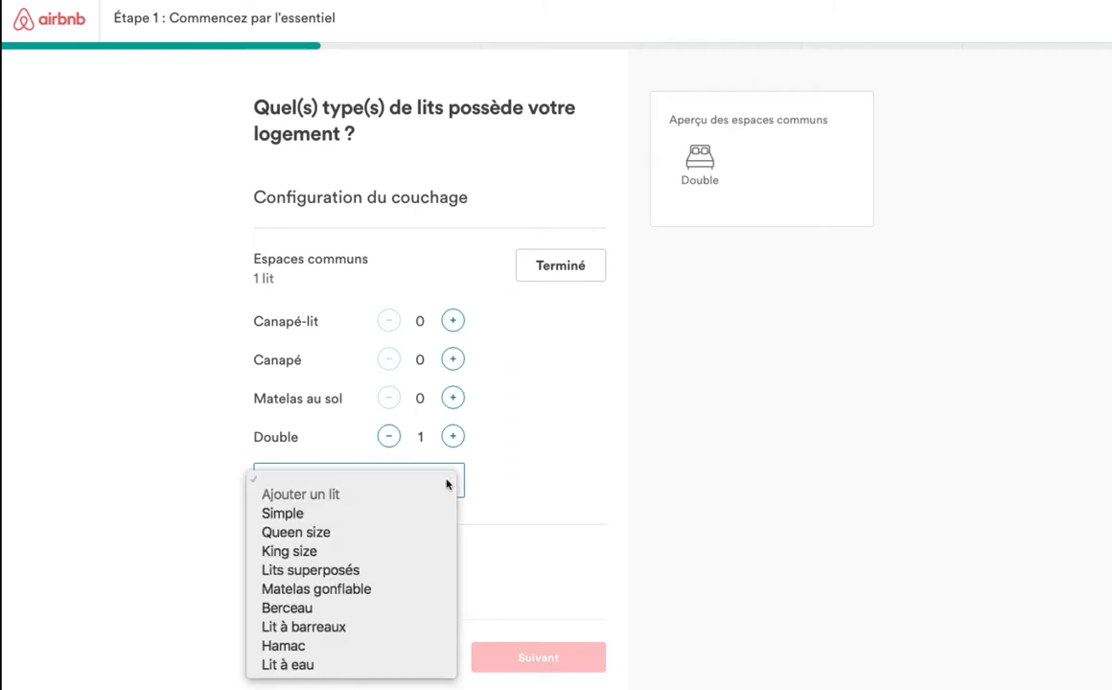
pyautogui.click(552, 485)
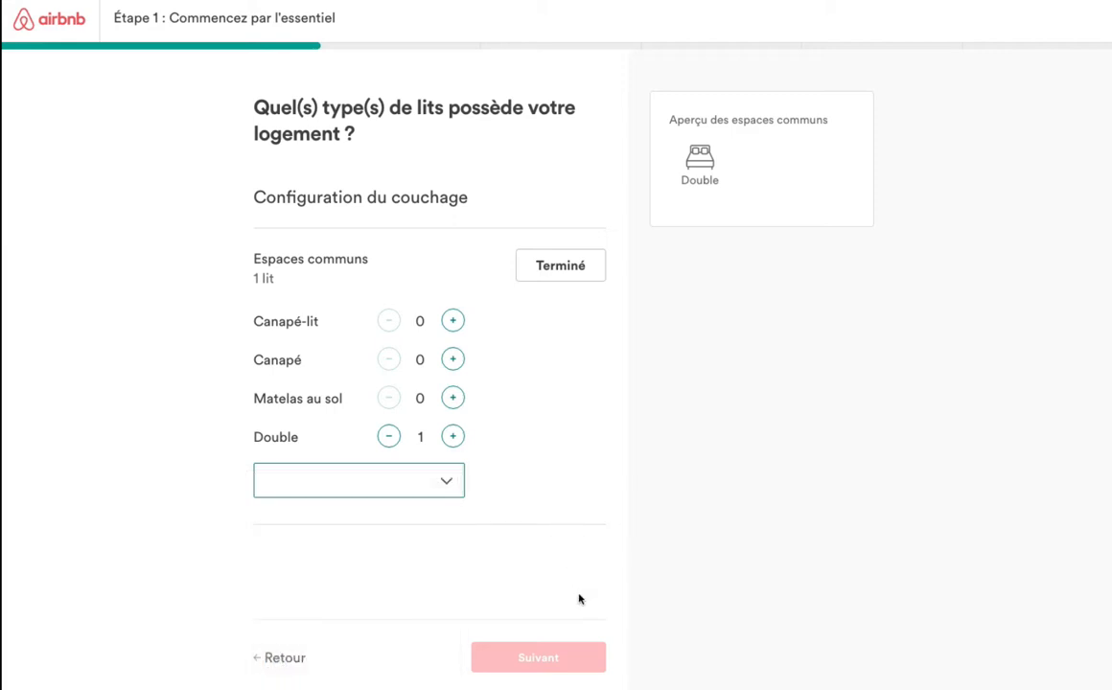
pyautogui.click(574, 272)
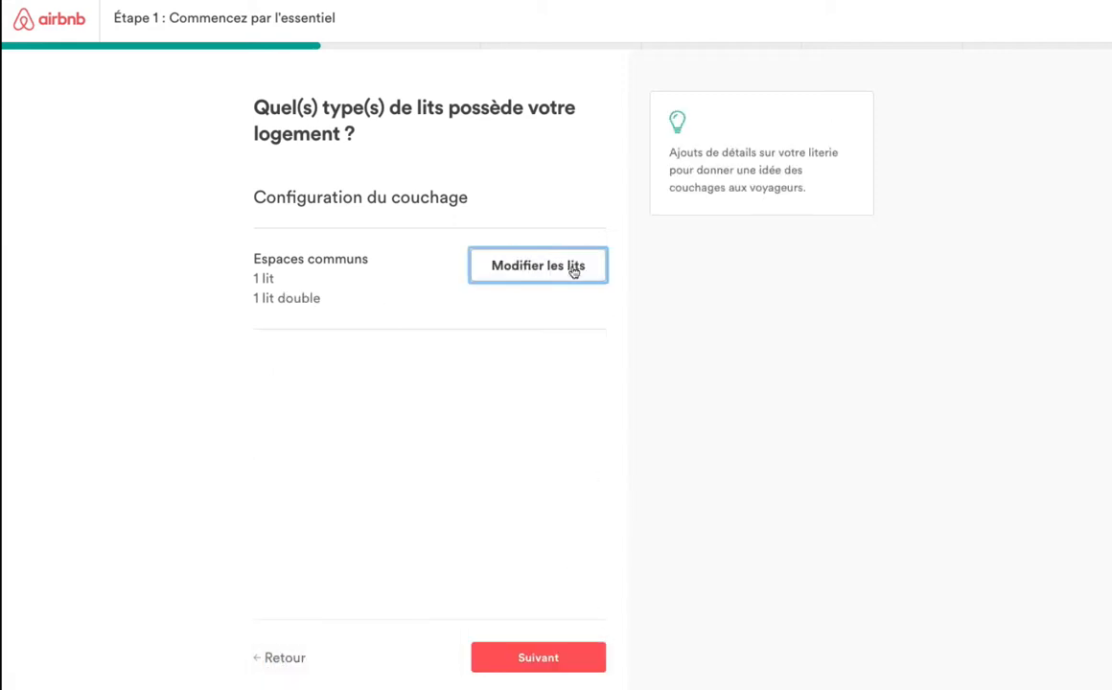
pyautogui.click(281, 658)
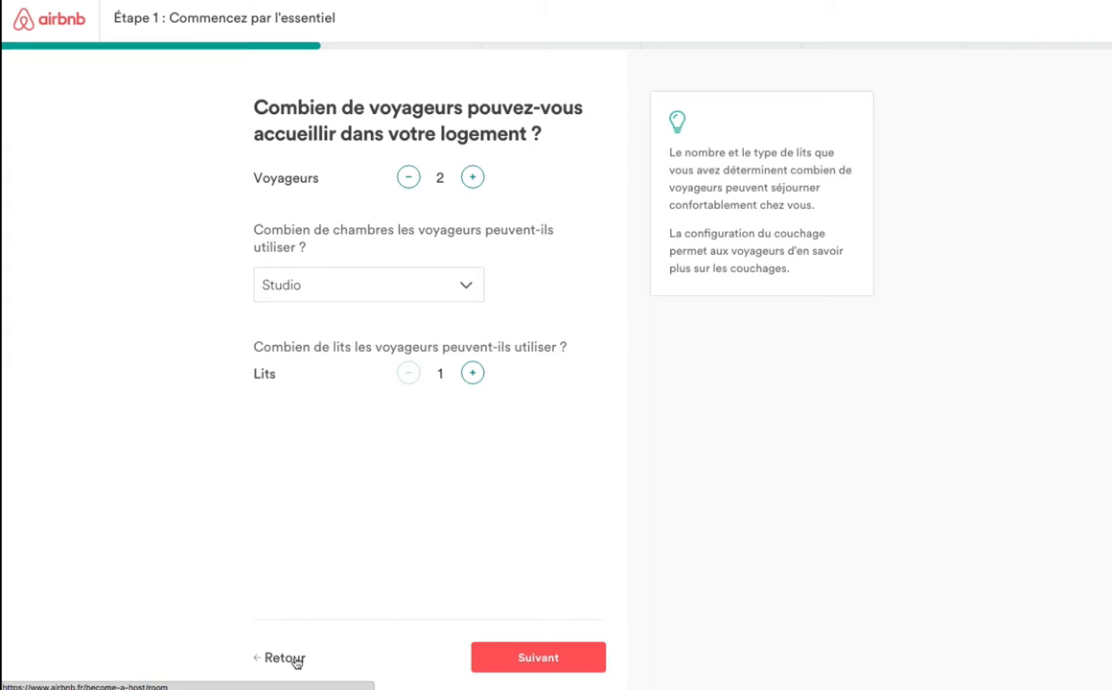
# Step back to the lodging-type question and forward again to the bed types question.
pyautogui.click(525, 658)
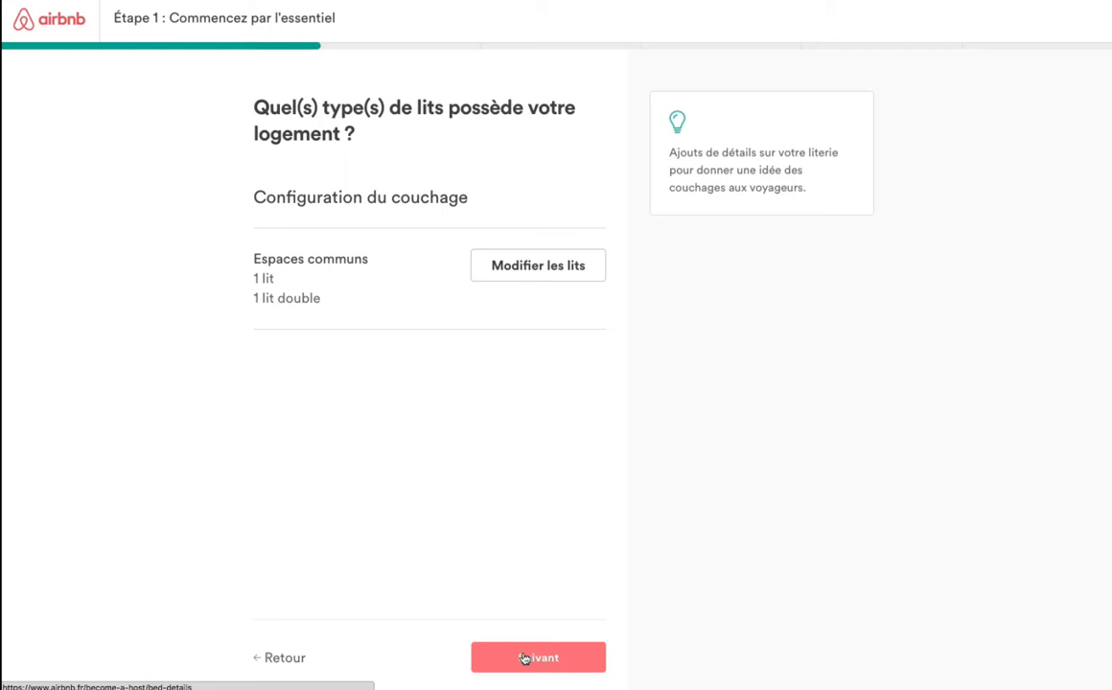
pyautogui.click(298, 662)
pyautogui.click(297, 662)
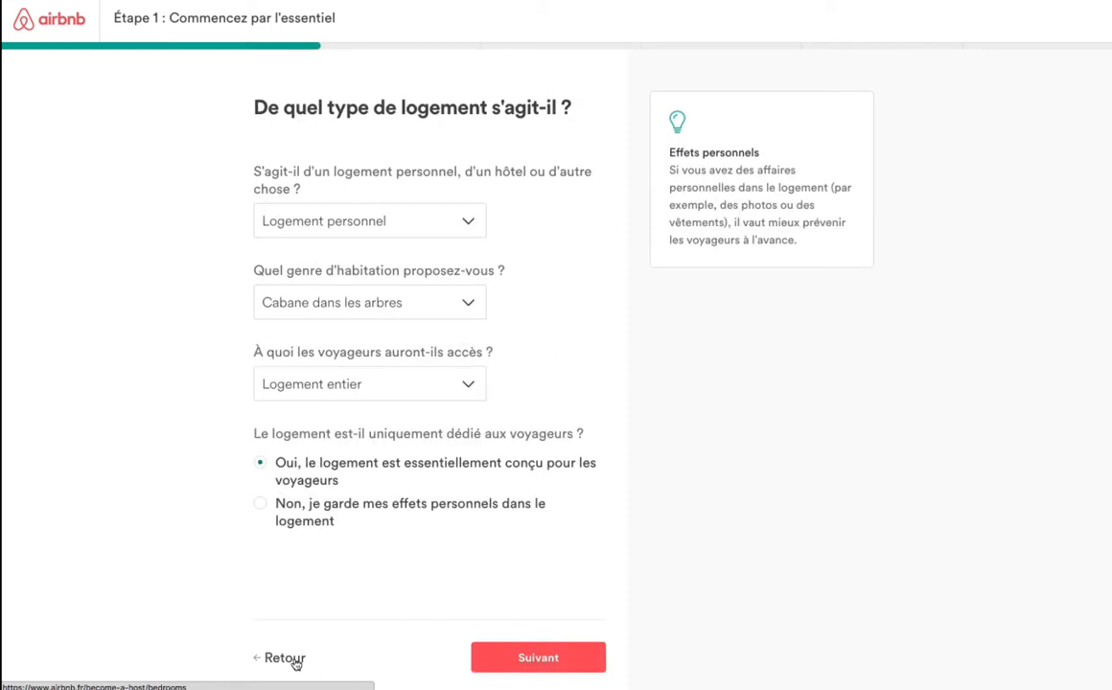
pyautogui.click(527, 655)
pyautogui.click(525, 654)
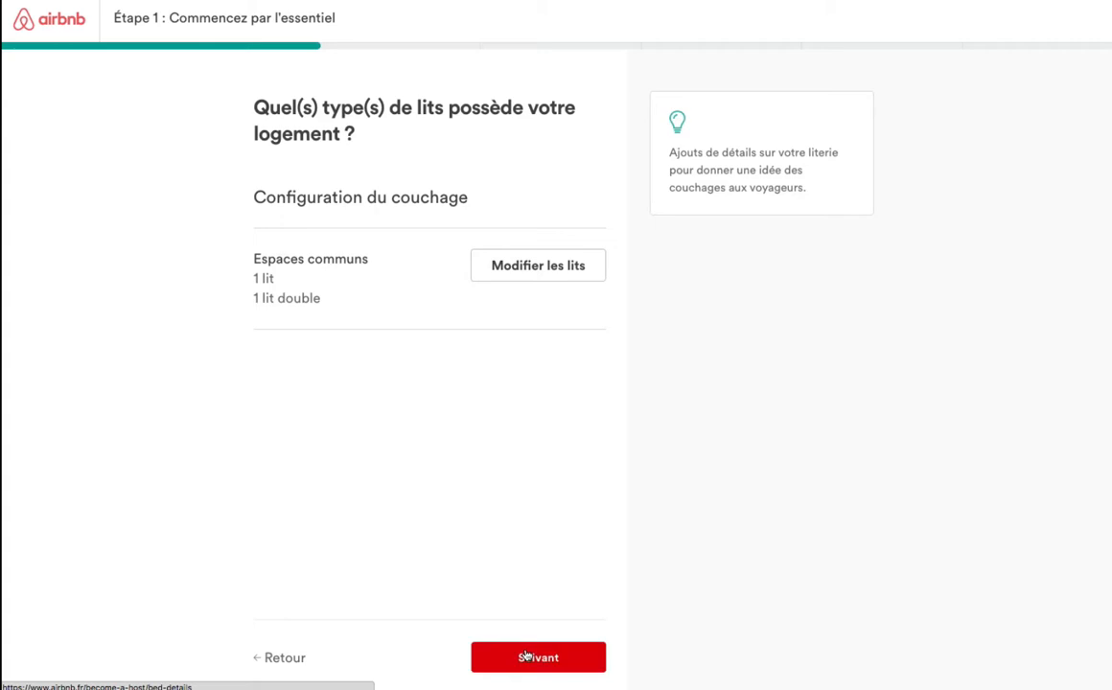
# Confirm a single Double bed in the common spaces and advance past bathrooms to the address form.
pyautogui.click(551, 274)
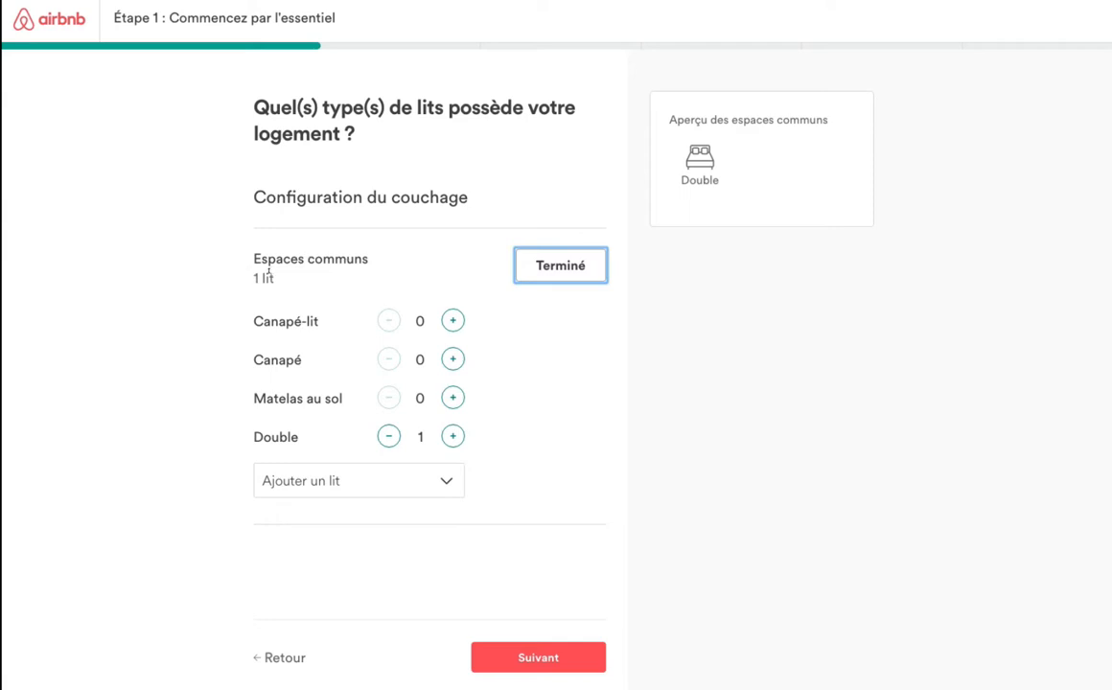
pyautogui.click(593, 272)
pyautogui.click(560, 655)
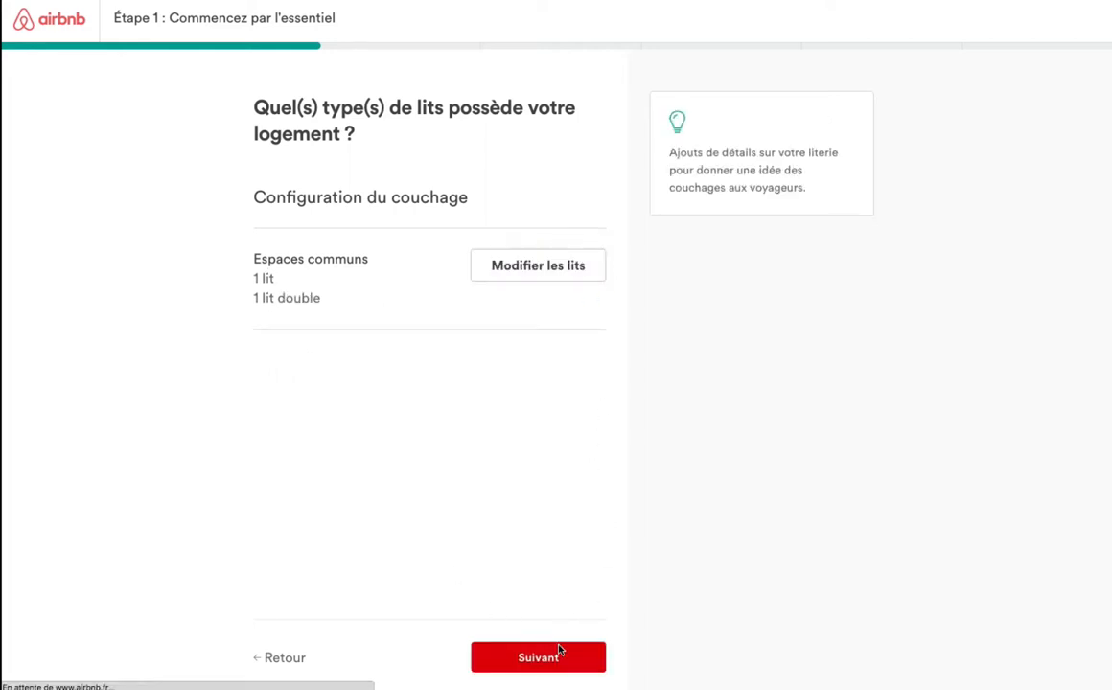
pyautogui.click(561, 656)
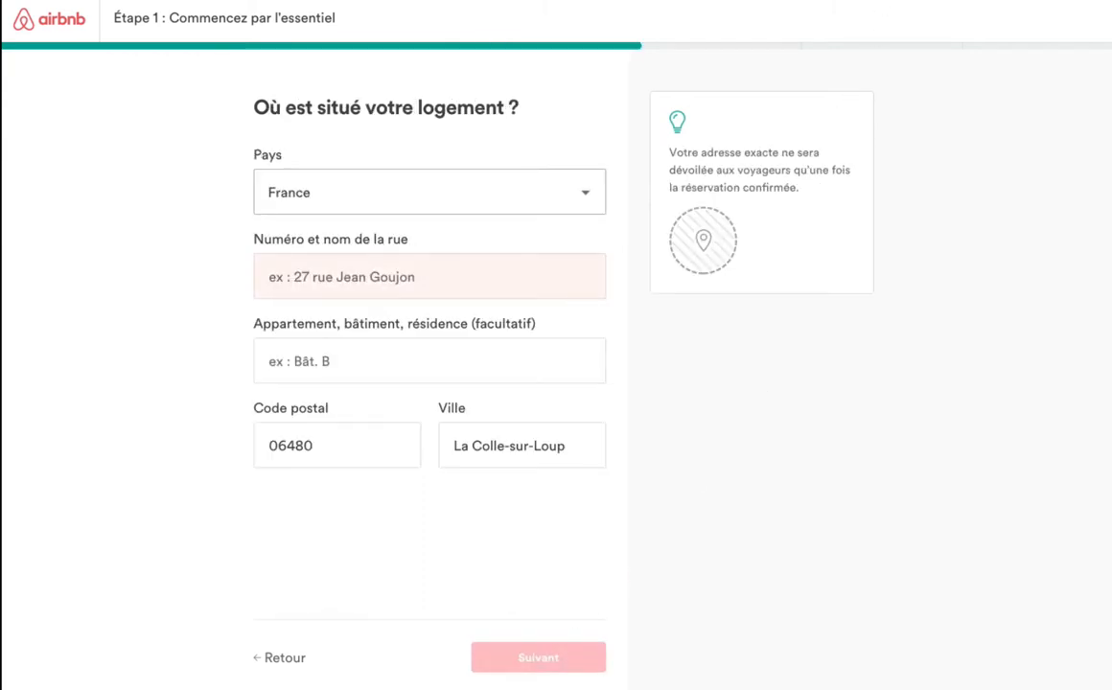
# Enter the treehouse's street name in the address form and submit the location.
pyautogui.click(696, 1)
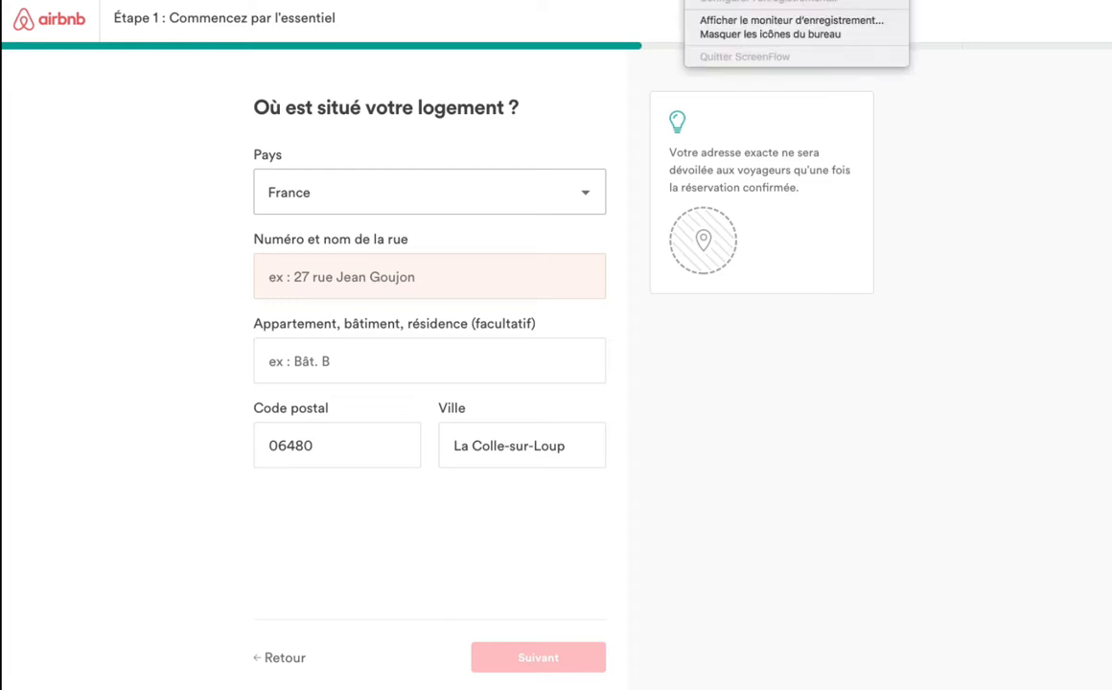
pyautogui.click(696, 1)
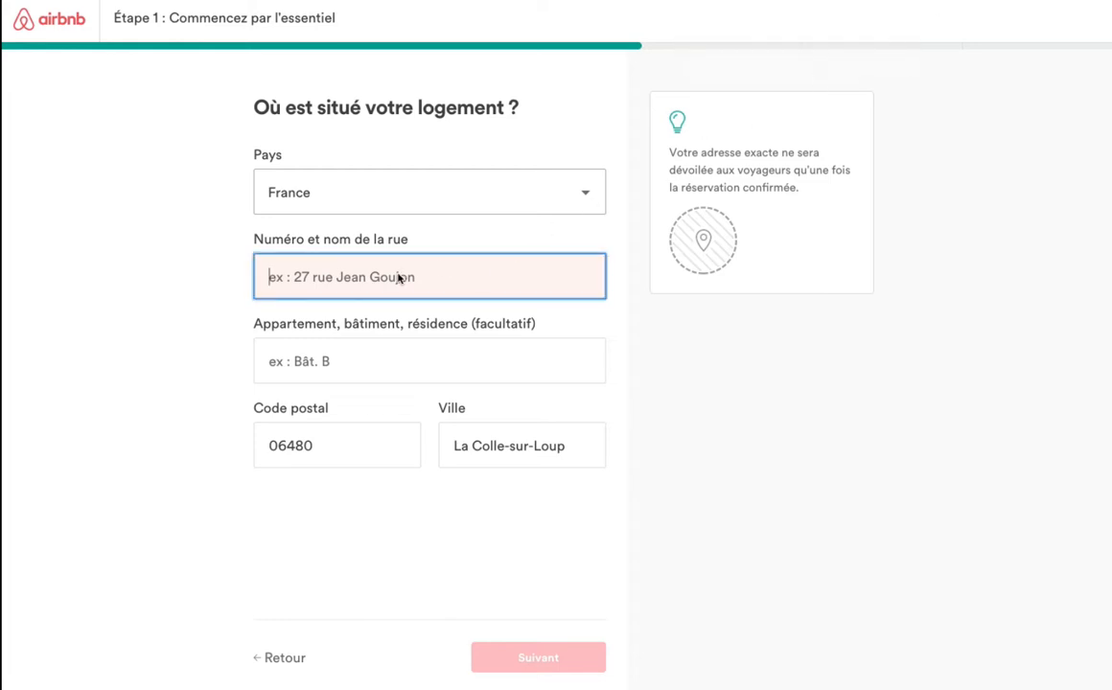
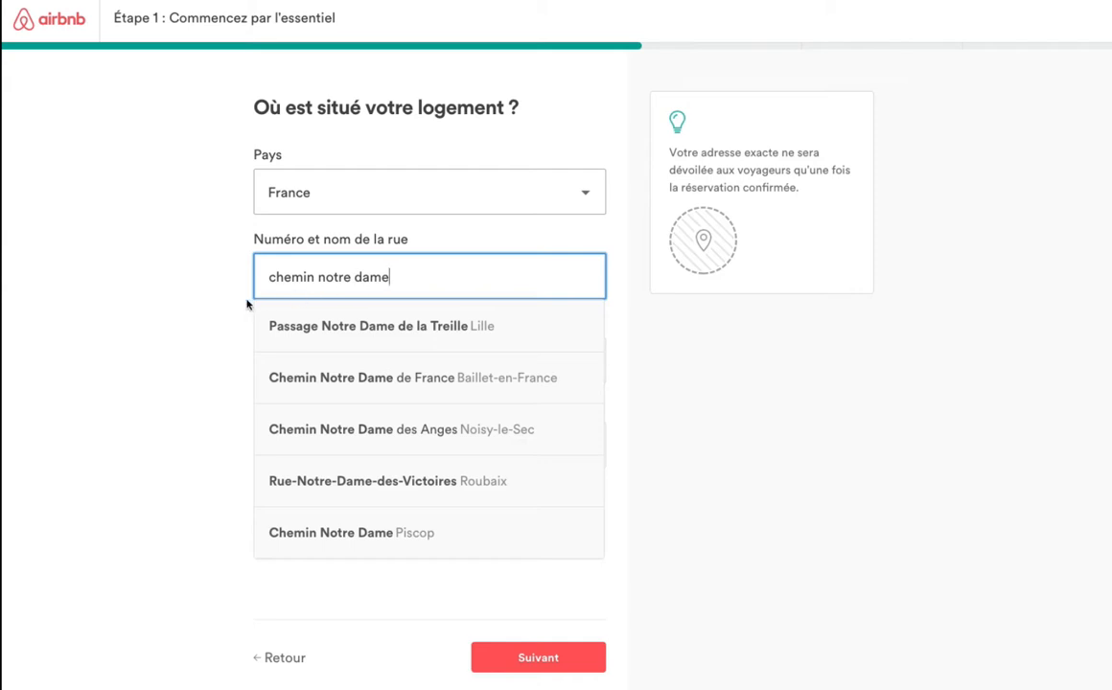
pyautogui.click(214, 311)
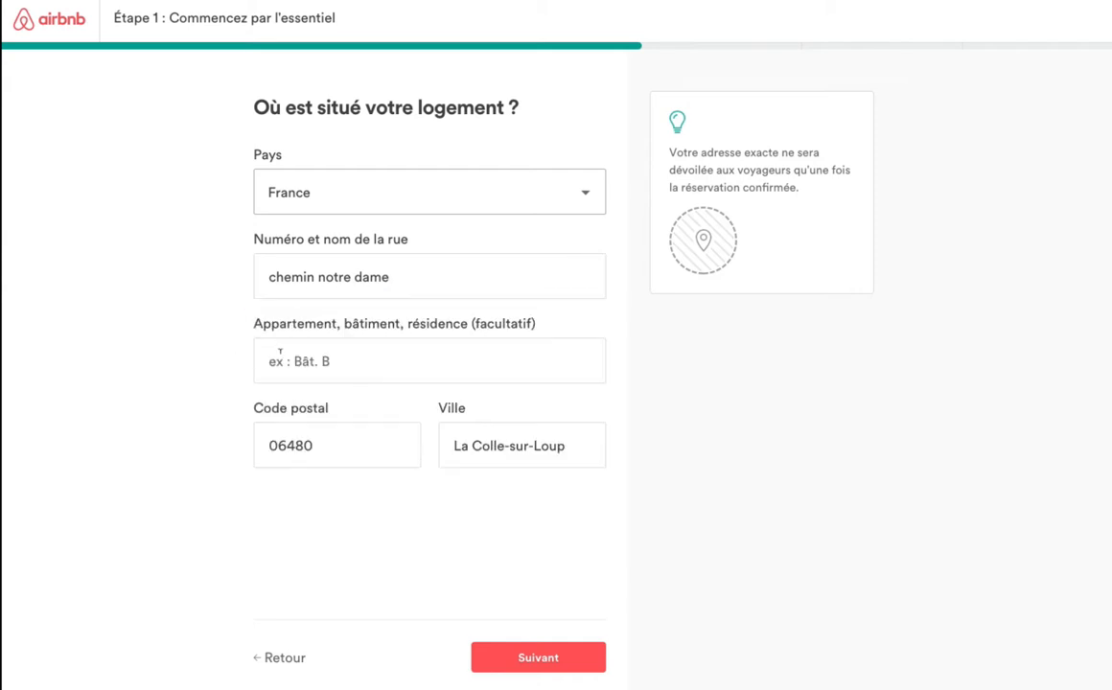
pyautogui.click(565, 659)
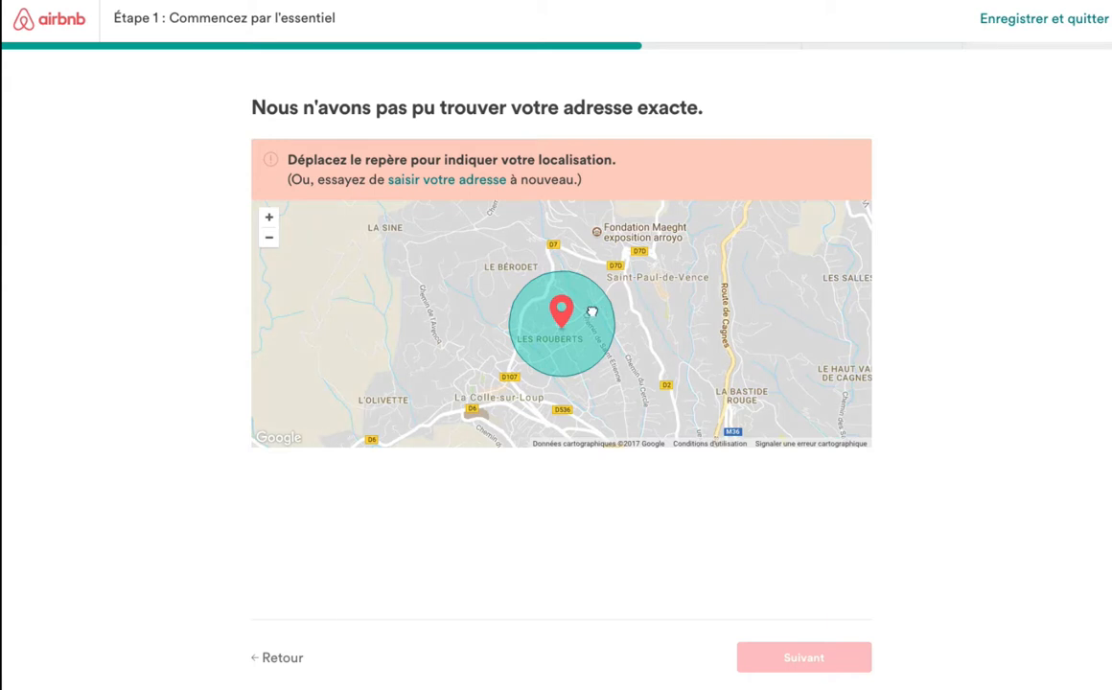
# Shift the map so the pin marks the treehouse near Saint-Paul-de-Vence, then confirm.
pyautogui.moveTo(598, 311); pyautogui.dragTo(543, 334)
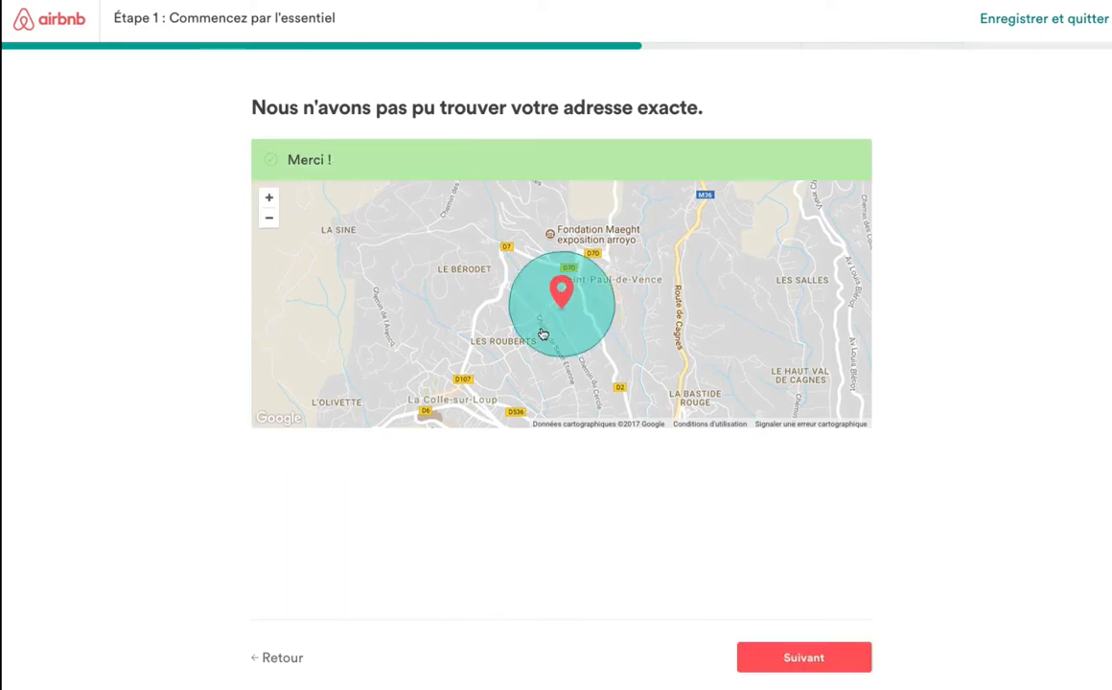
pyautogui.click(813, 662)
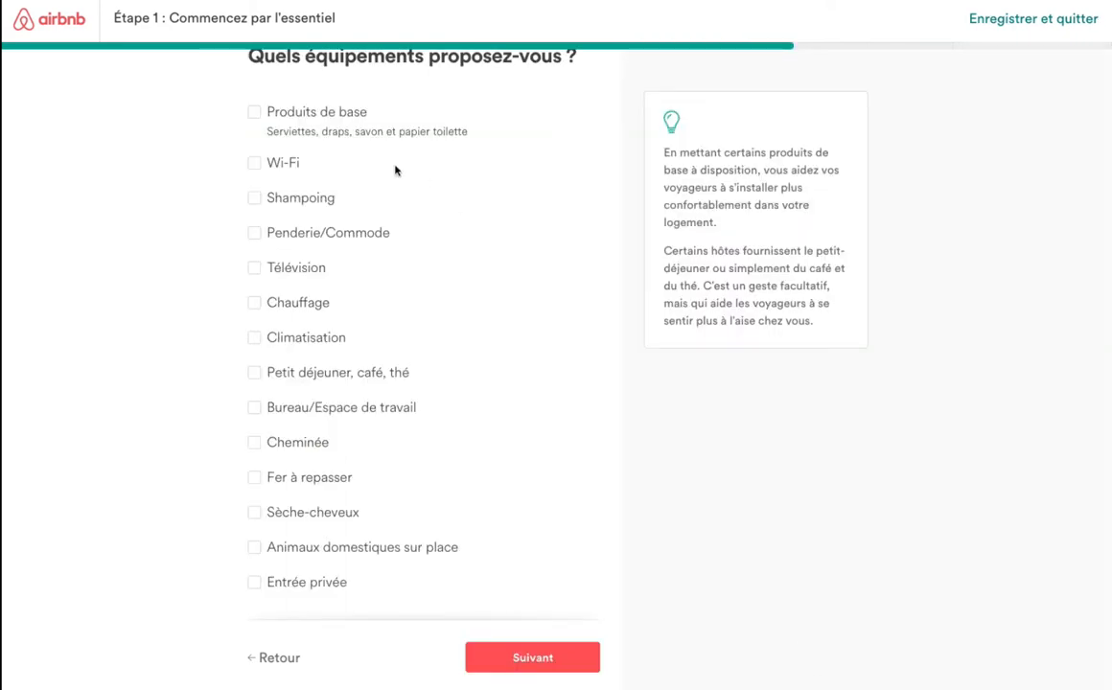
# Tick Produits de base, Wi-Fi, Shampoing, Penderie/Commode, Télévision, Chauffage, Climatisation and Sèche-cheveux, then continue.
pyautogui.click(255, 112)
pyautogui.click(256, 165)
pyautogui.click(255, 199)
pyautogui.click(256, 234)
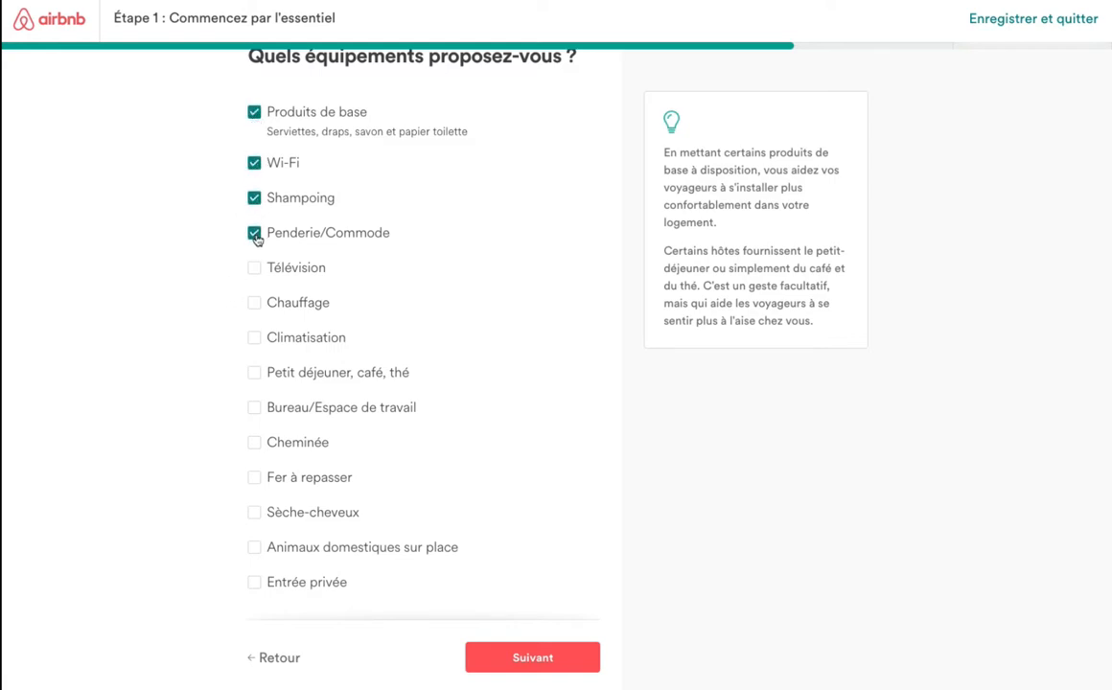
pyautogui.click(255, 272)
pyautogui.click(257, 305)
pyautogui.click(256, 338)
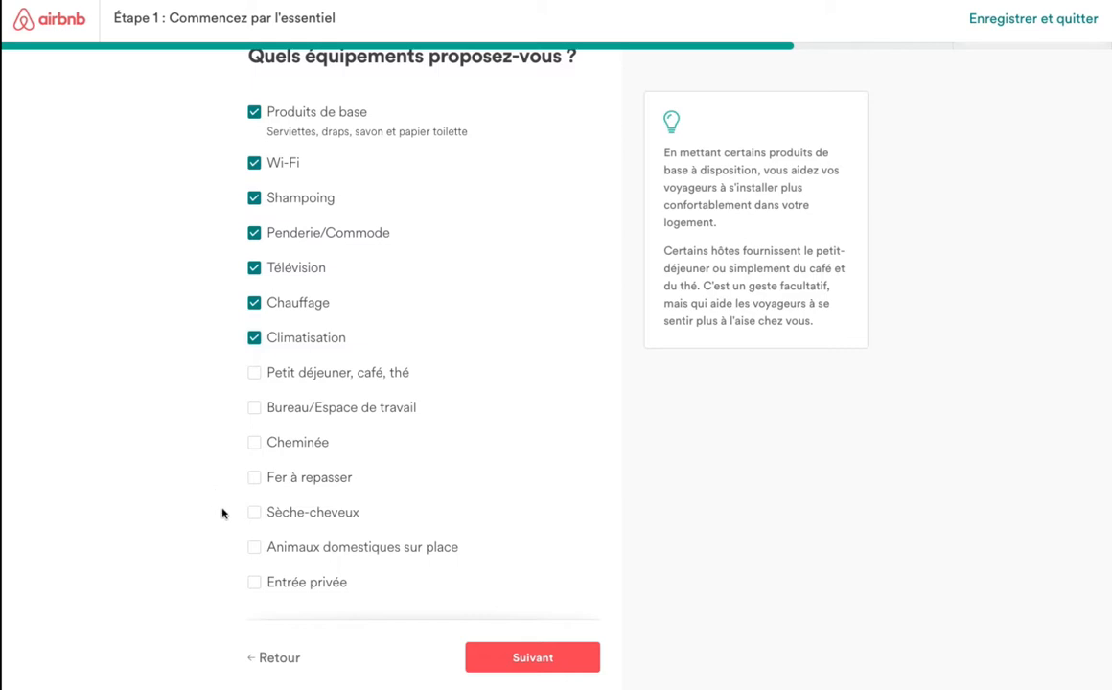
pyautogui.click(256, 515)
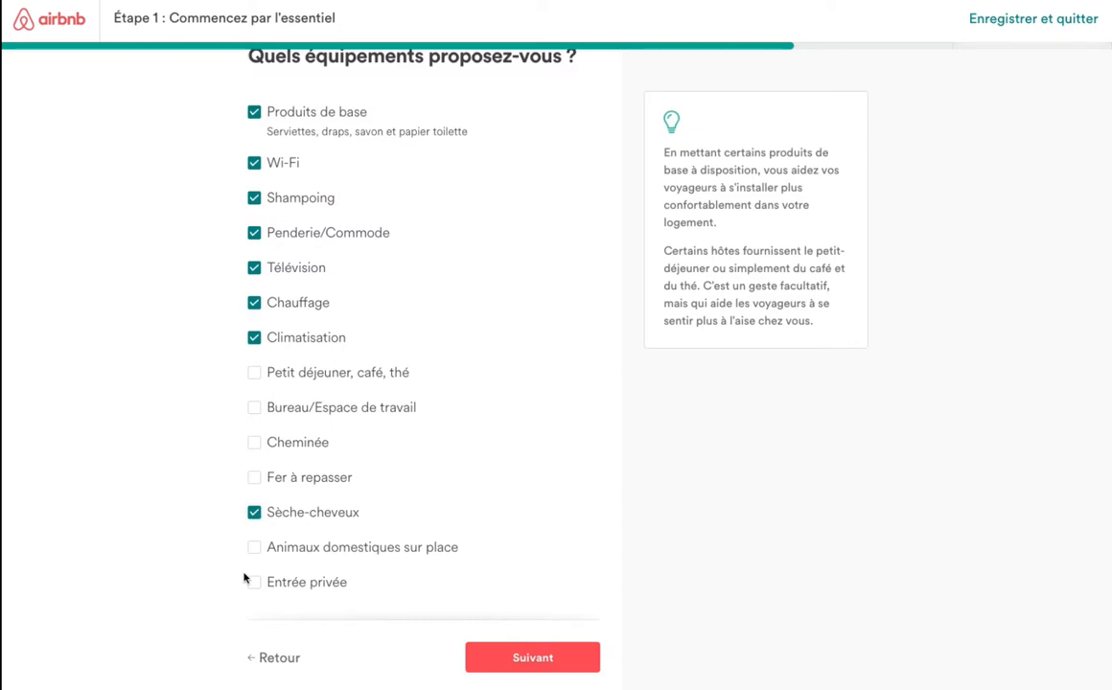
pyautogui.click(536, 661)
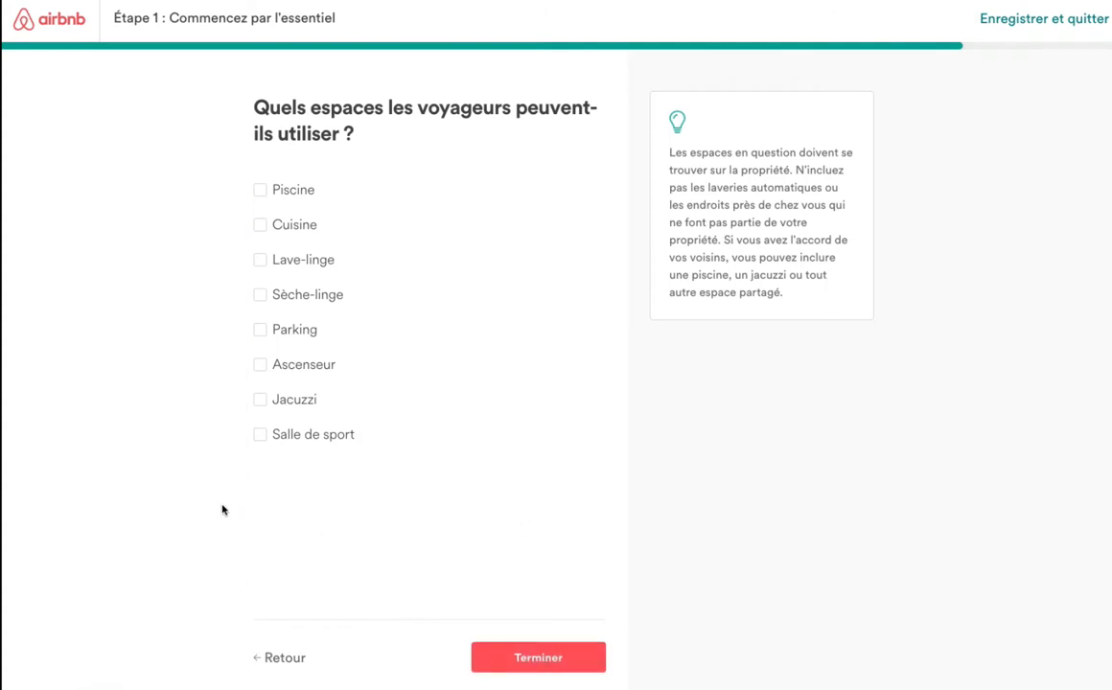
# Tick Cuisine, Lave-linge, Sèche-linge, Parking and Jacuzzi as guest spaces and finish step 1.
pyautogui.click(260, 226)
pyautogui.click(261, 262)
pyautogui.click(261, 298)
pyautogui.click(261, 330)
pyautogui.click(260, 400)
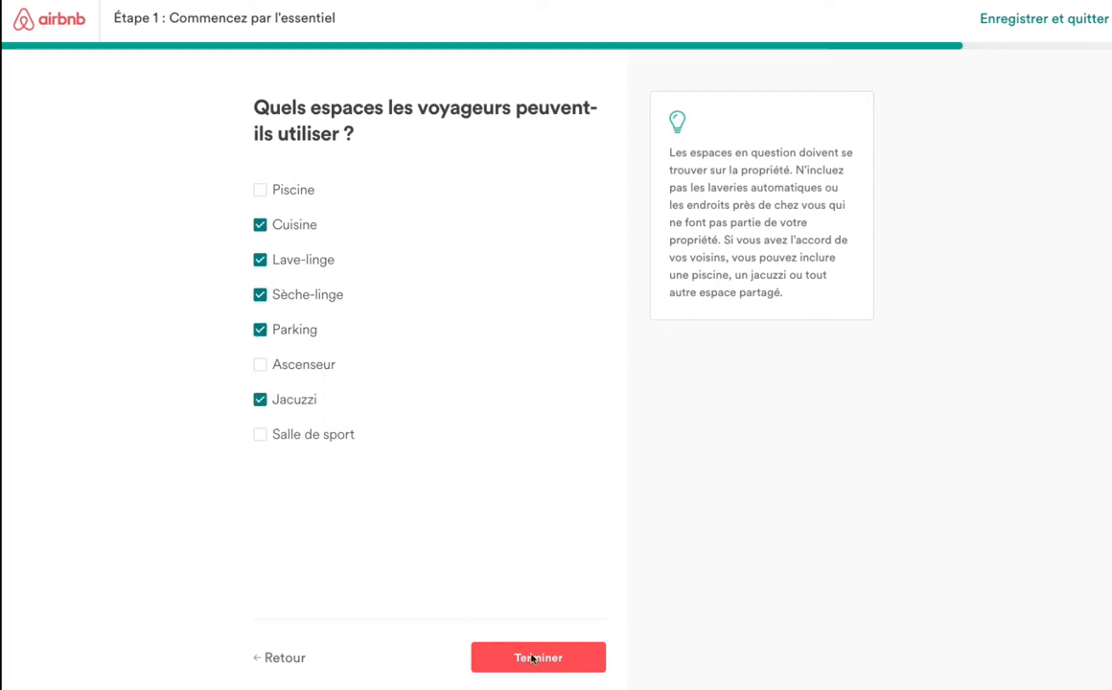
pyautogui.click(561, 663)
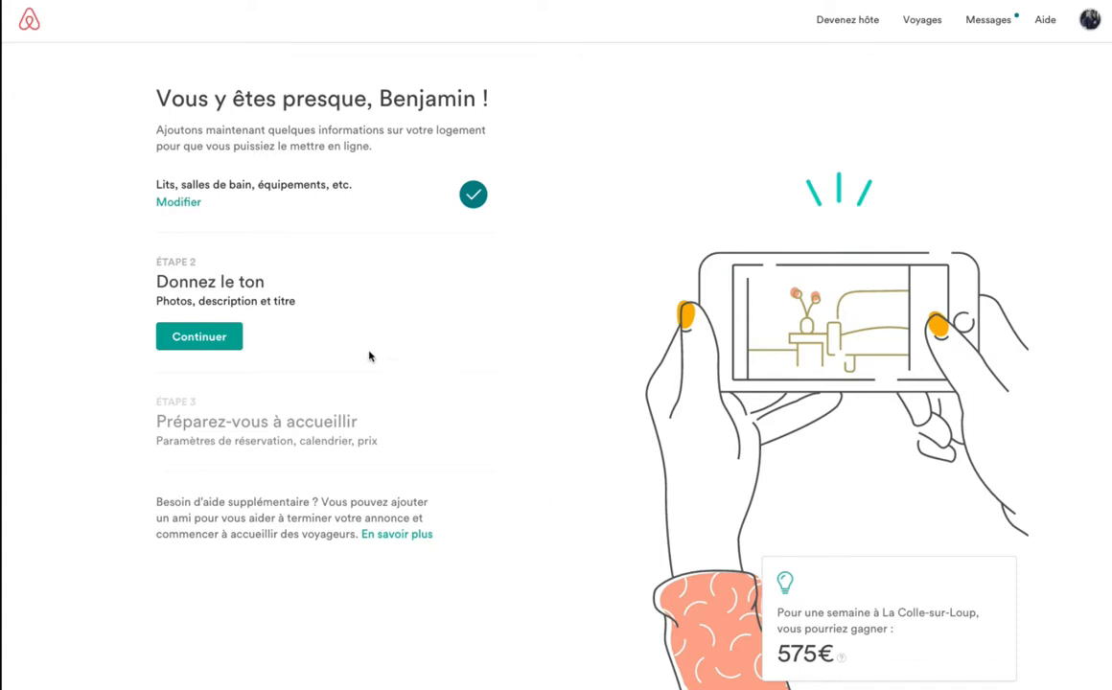
# Begin step 2, page through the photo tips, and bring up the photo upload file picker.
pyautogui.click(205, 345)
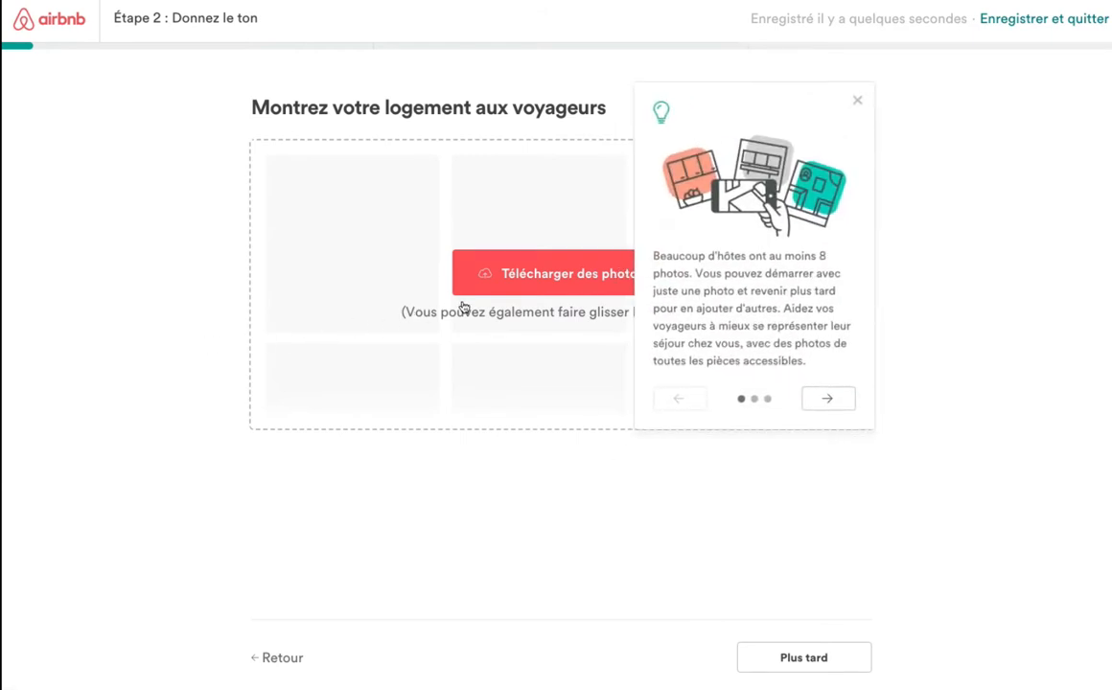
pyautogui.click(833, 405)
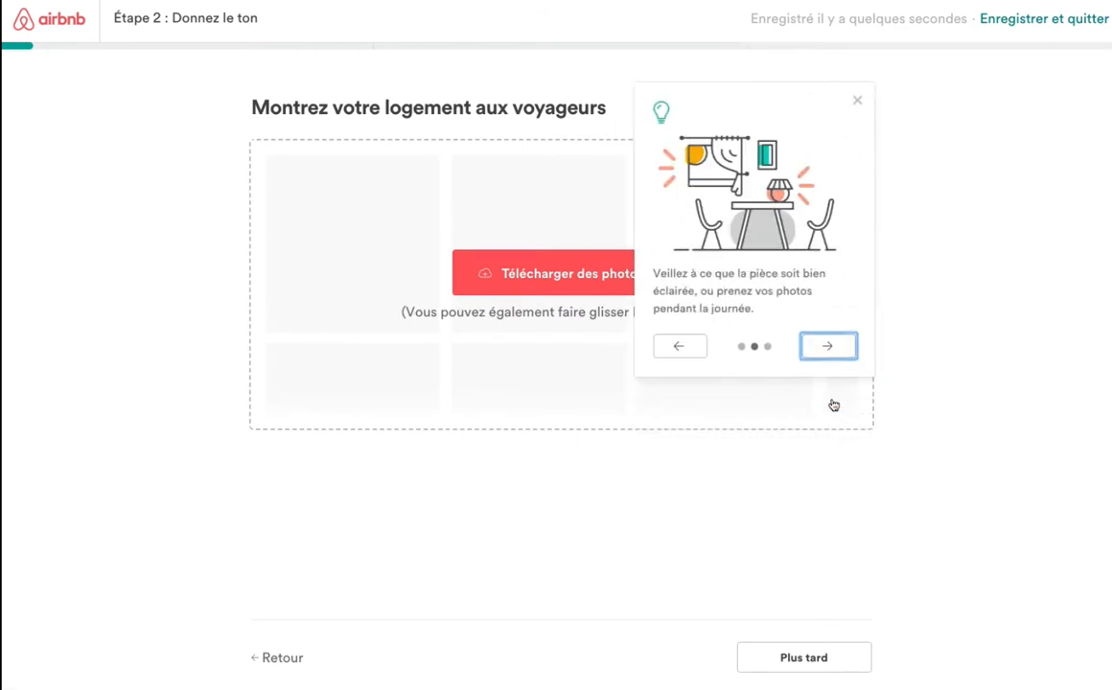
pyautogui.click(831, 345)
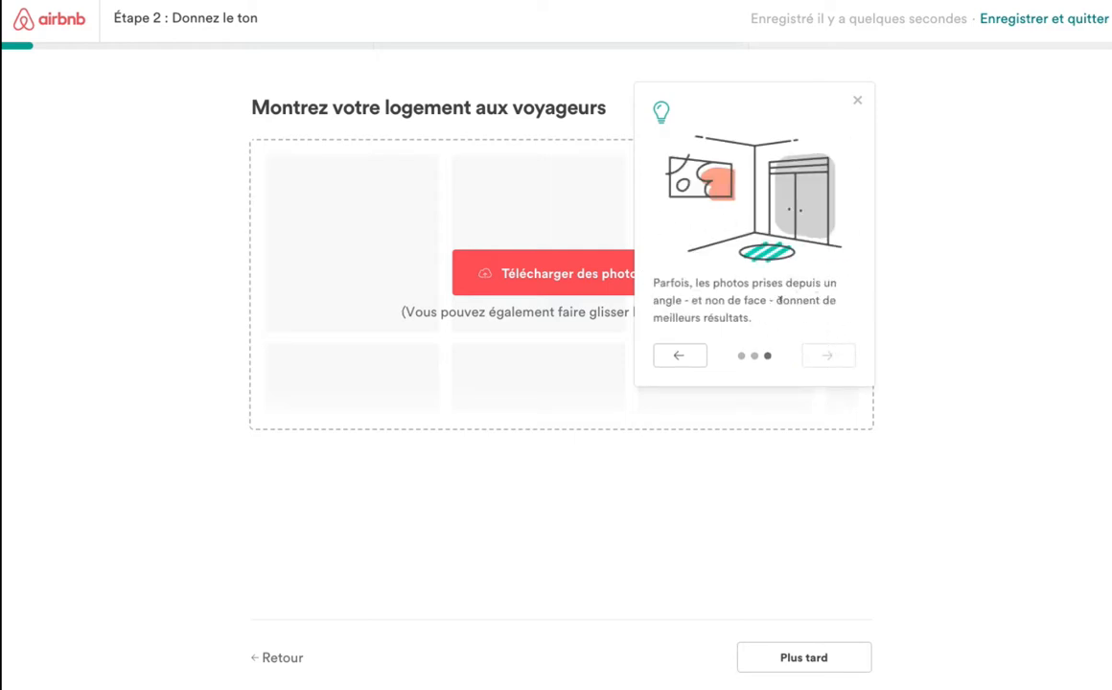
pyautogui.click(539, 274)
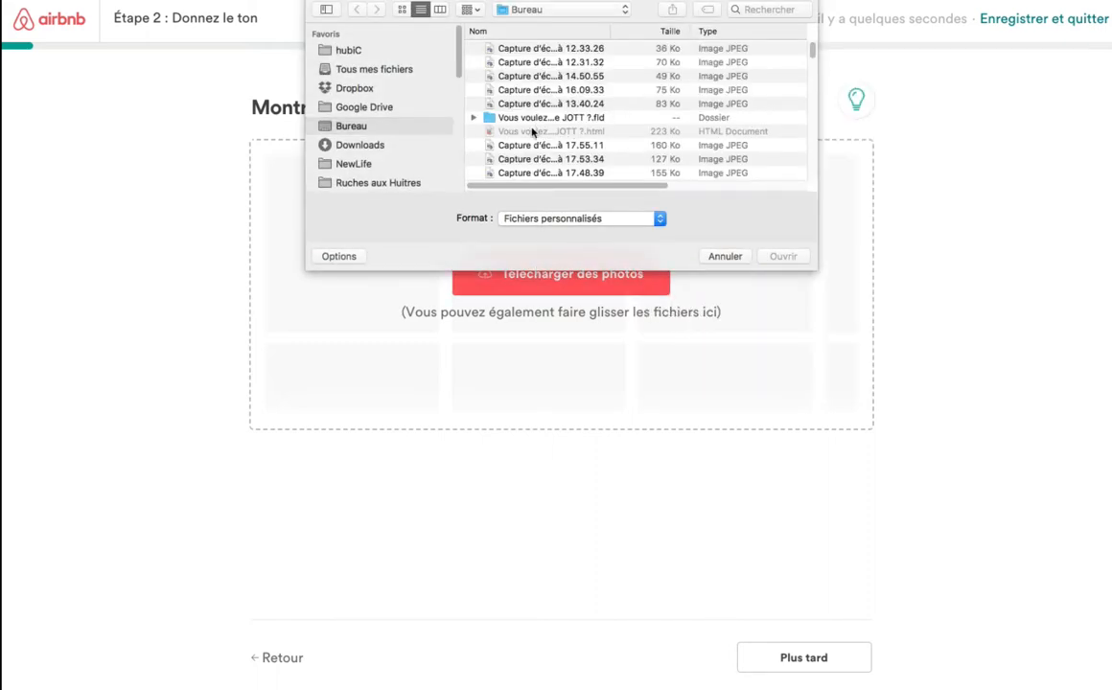
# Upload the 19.54.13 bed-facing-the-sea screenshot from COACH AIRBNB › 'cabane dans les arbres' as cover photo.
pyautogui.click(508, 9)
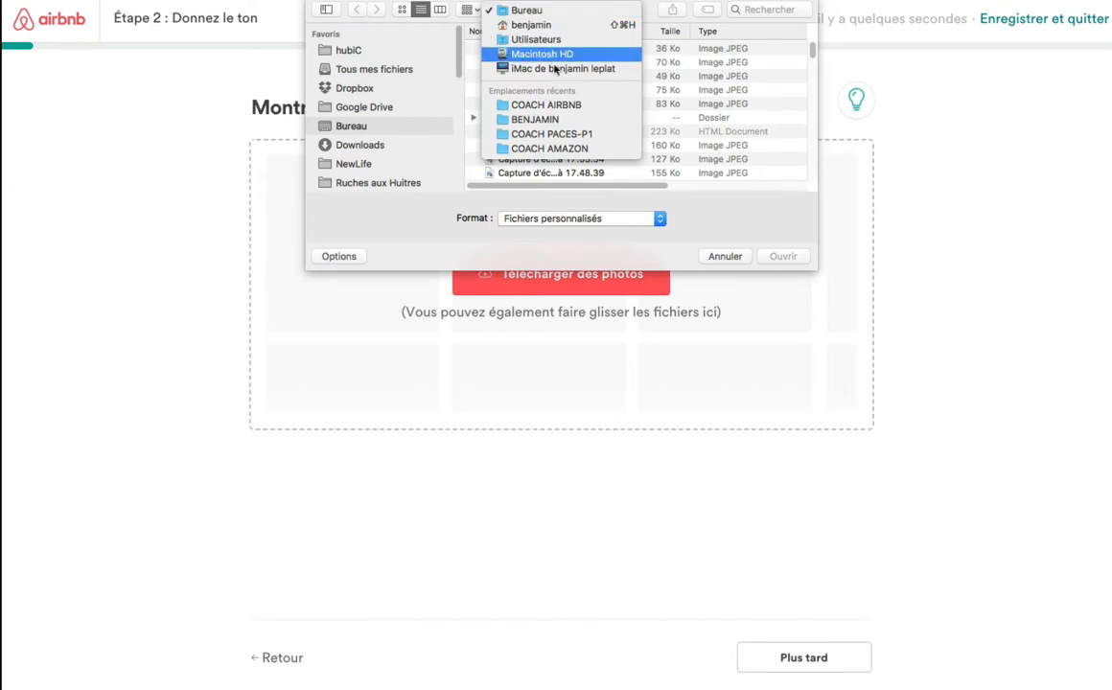
pyautogui.click(640, 213)
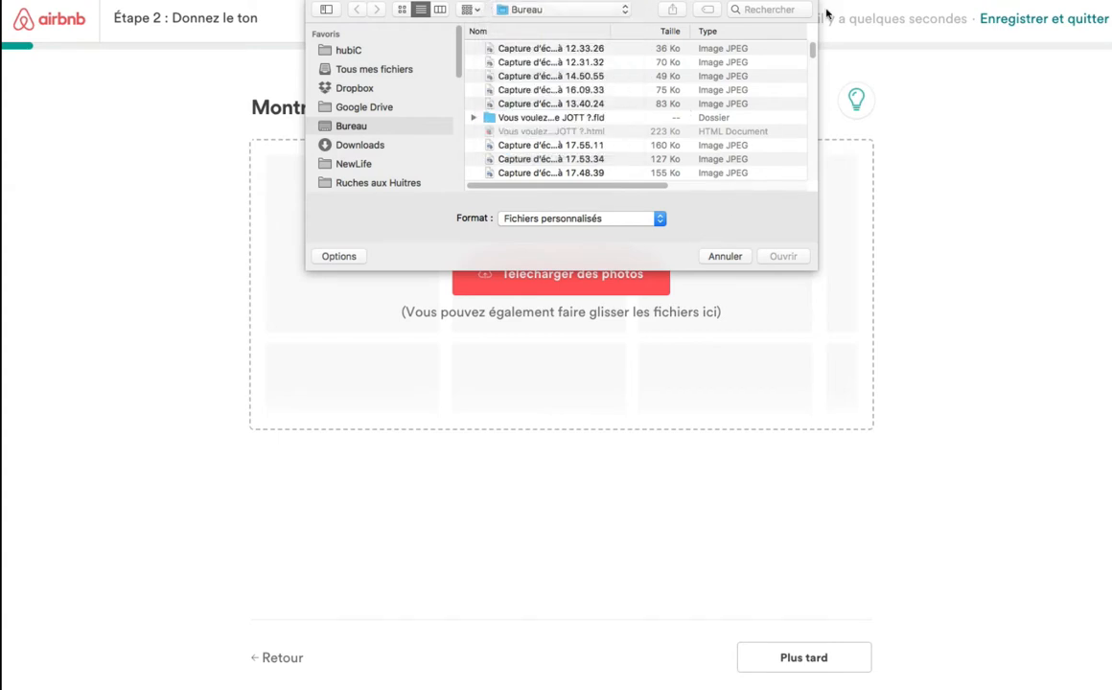
pyautogui.click(609, 12)
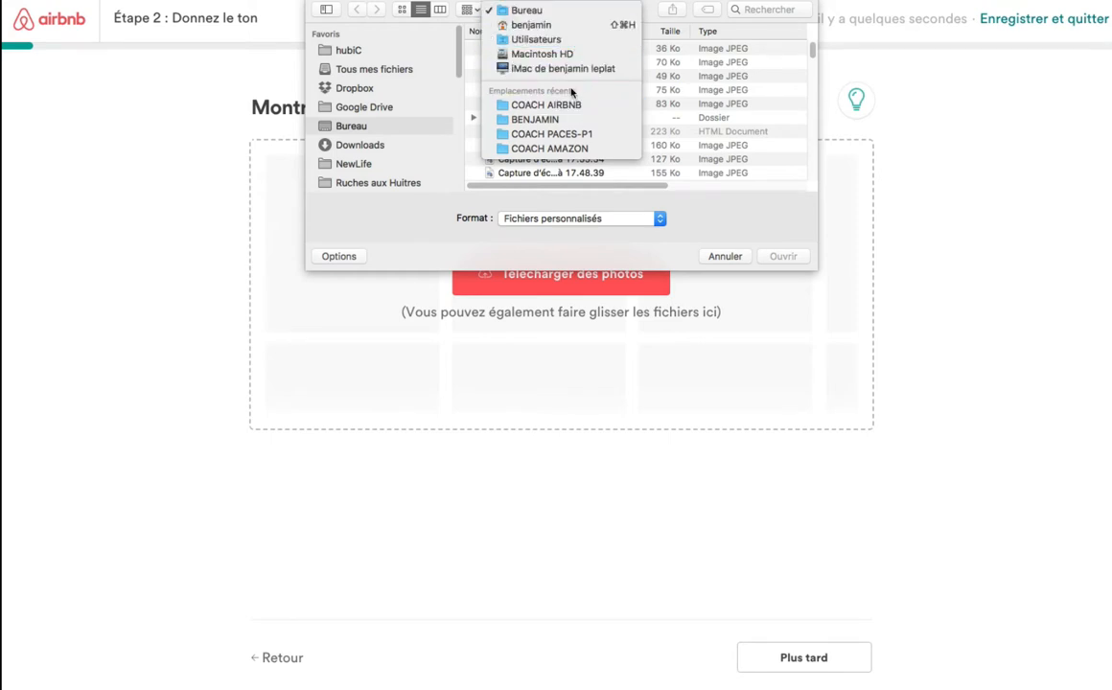
pyautogui.click(576, 107)
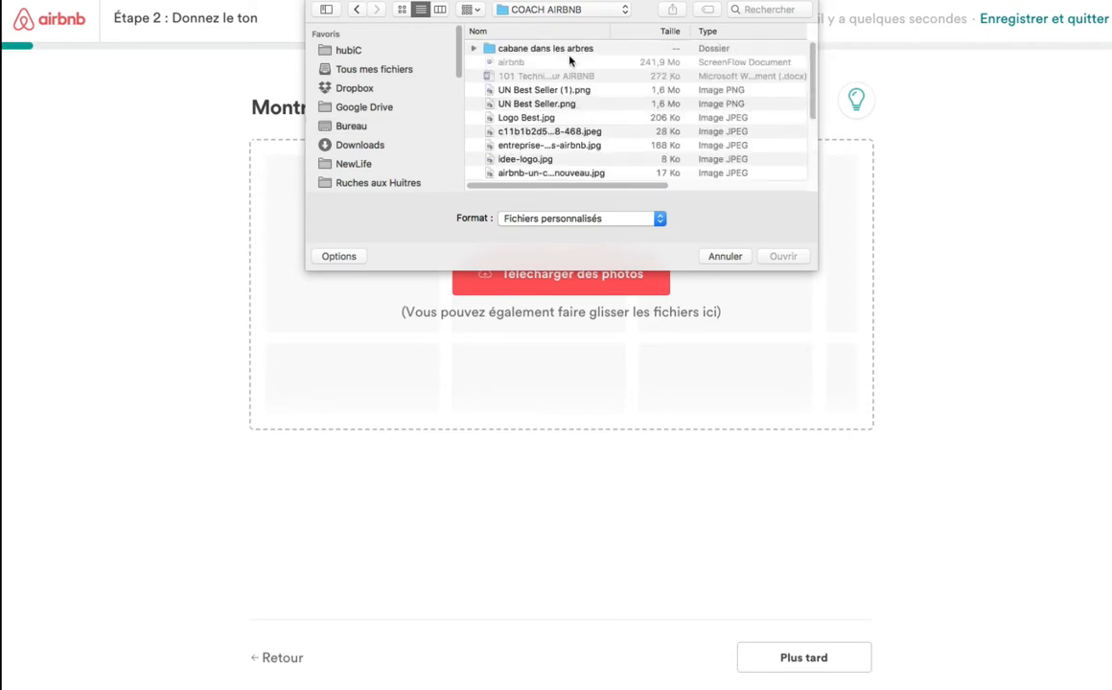
pyautogui.click(563, 48)
pyautogui.doubleClick(563, 48)
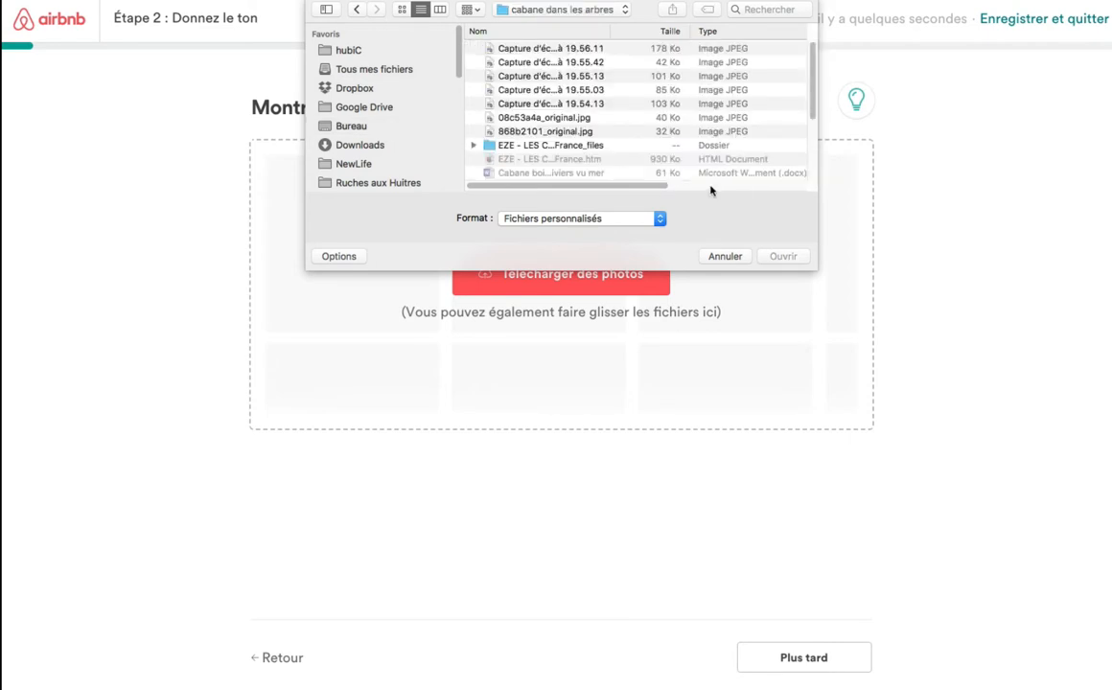
pyautogui.moveTo(810, 268); pyautogui.dragTo(988, 497)
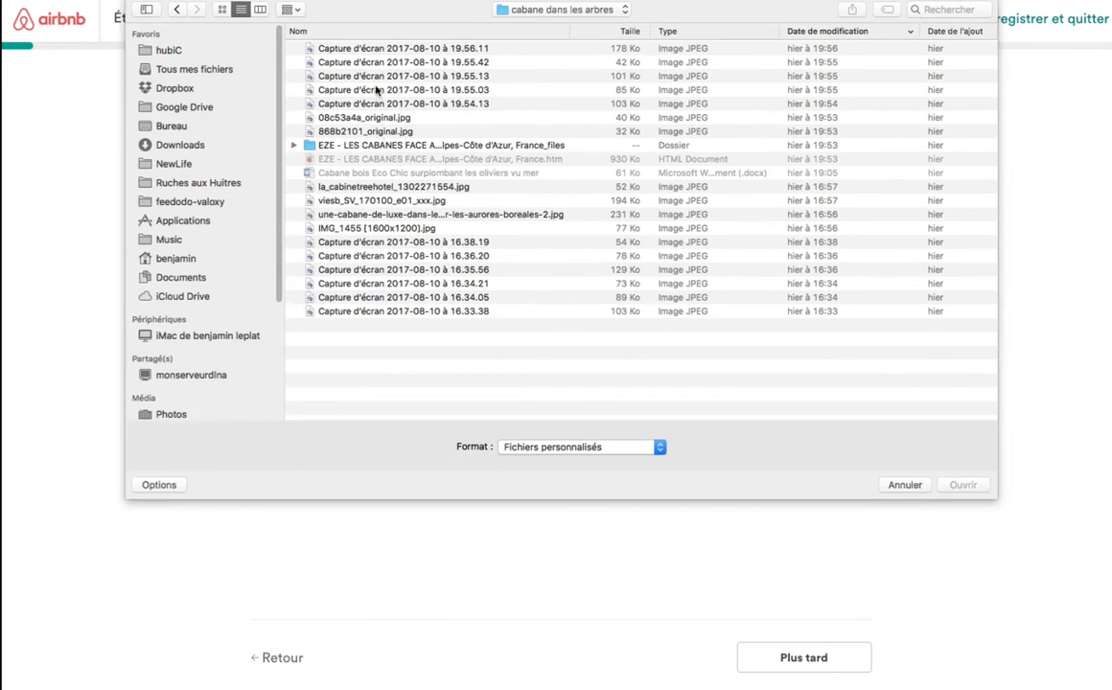
pyautogui.click(222, 10)
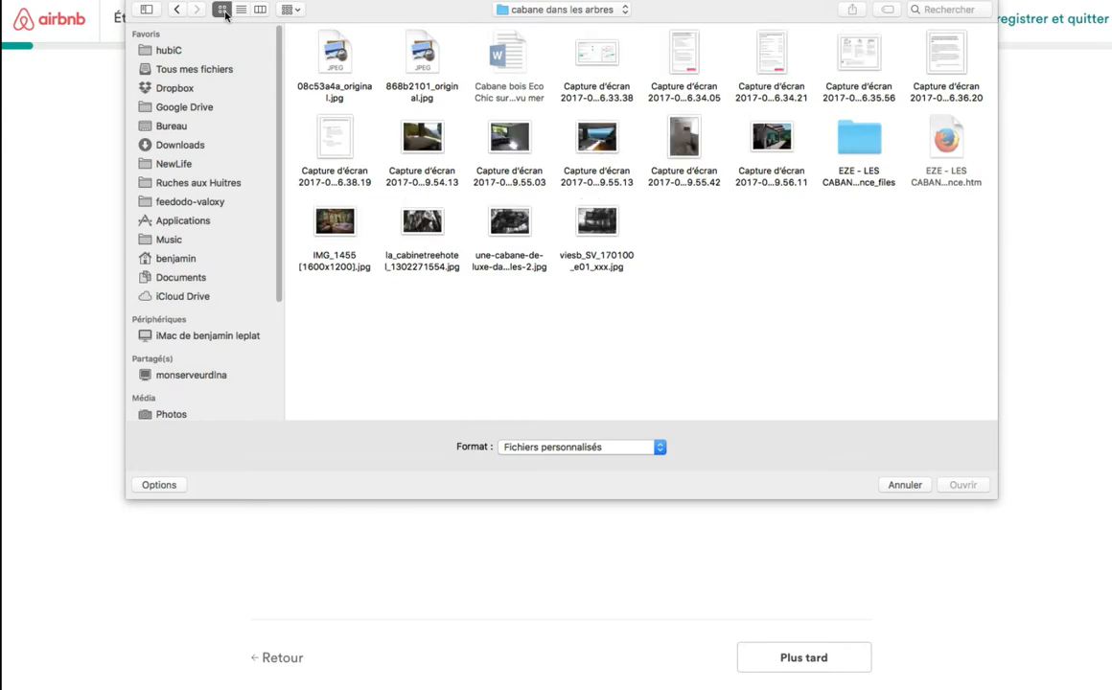
pyautogui.doubleClick(423, 140)
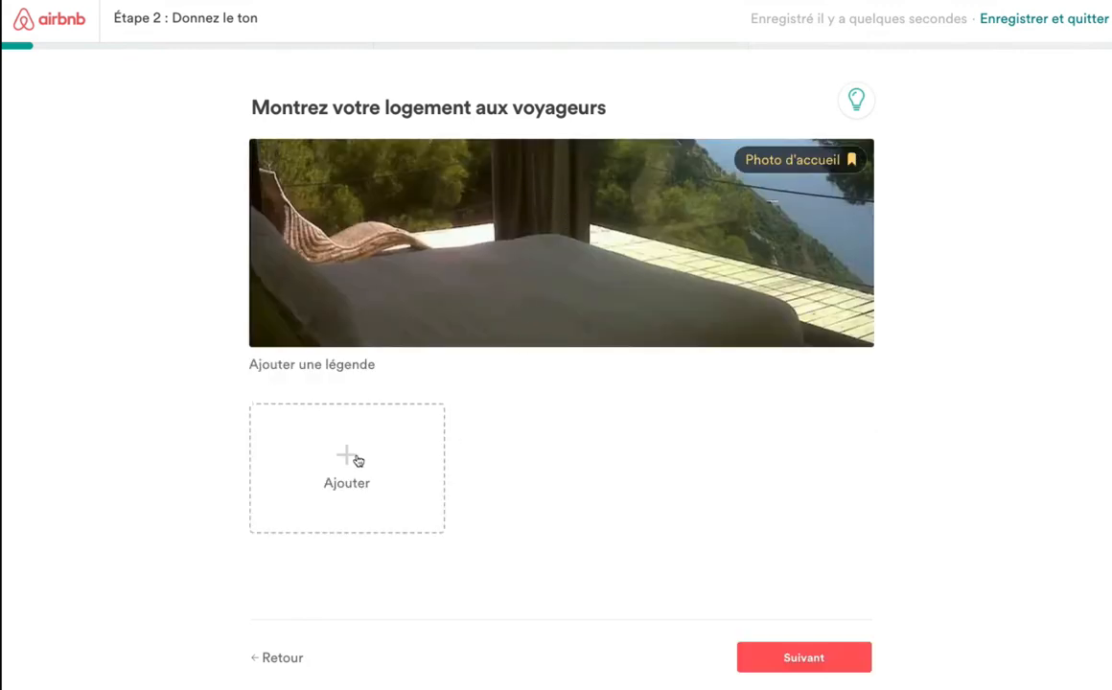
# Add the 'une-cabane-de-luxe' glass treehouse among pines as the second listing photo.
pyautogui.click(355, 460)
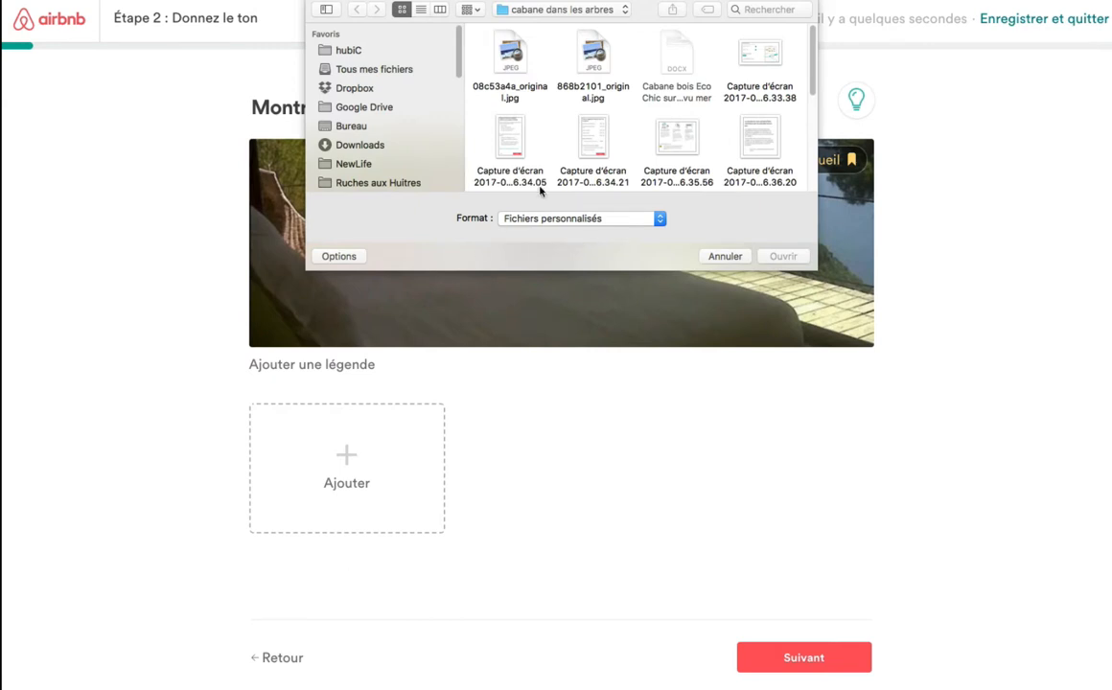
pyautogui.moveTo(815, 269); pyautogui.dragTo(999, 521)
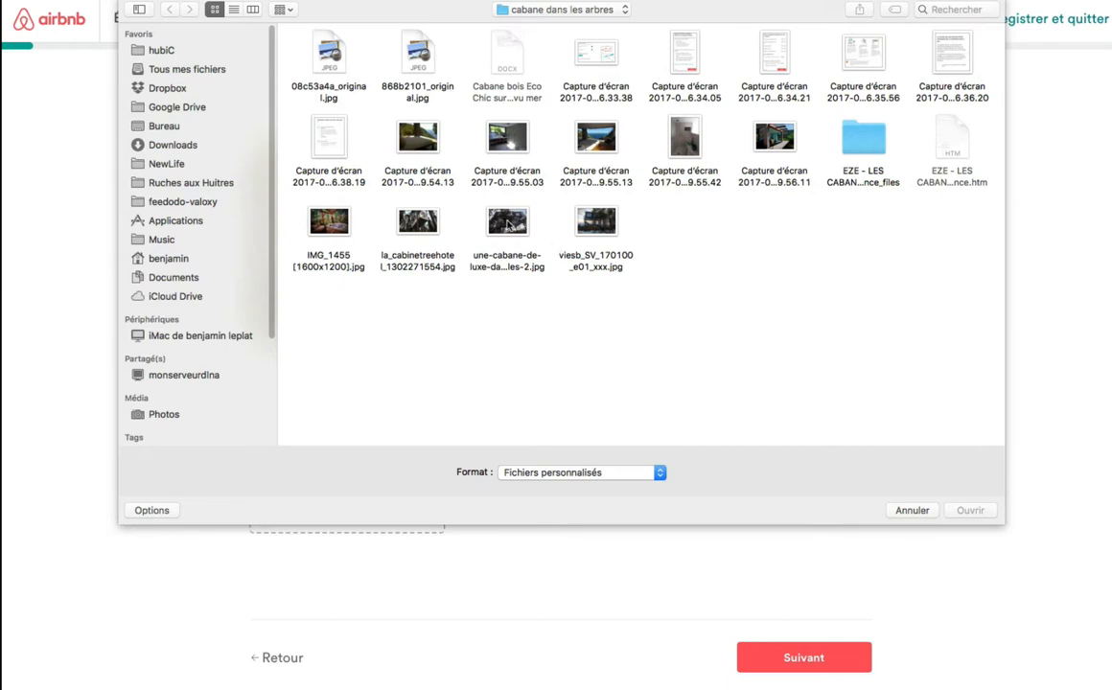
pyautogui.click(508, 223)
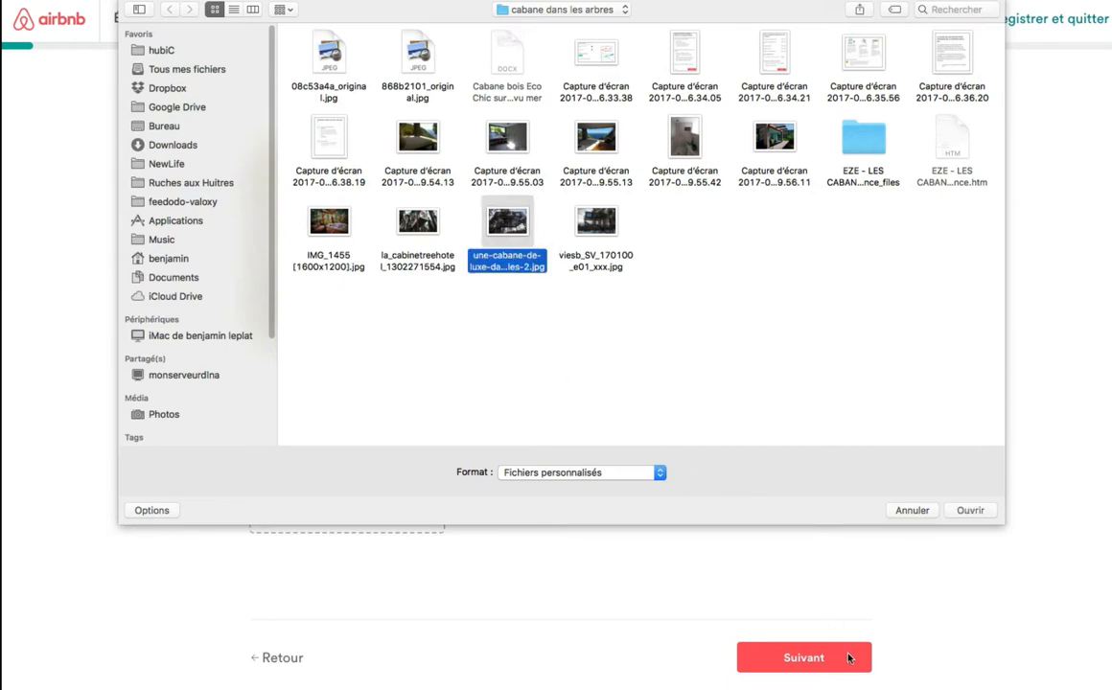
pyautogui.click(970, 510)
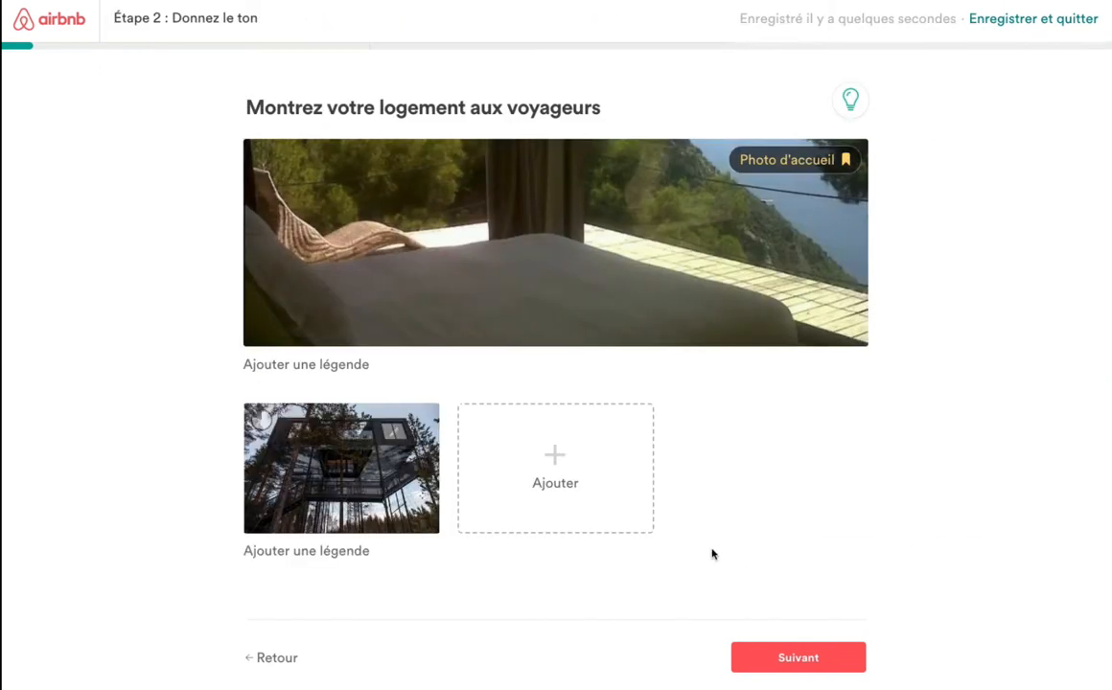
# Add IMG_1455, the terrace with jacuzzi, as the third photo and continue to the description step.
pyautogui.click(560, 459)
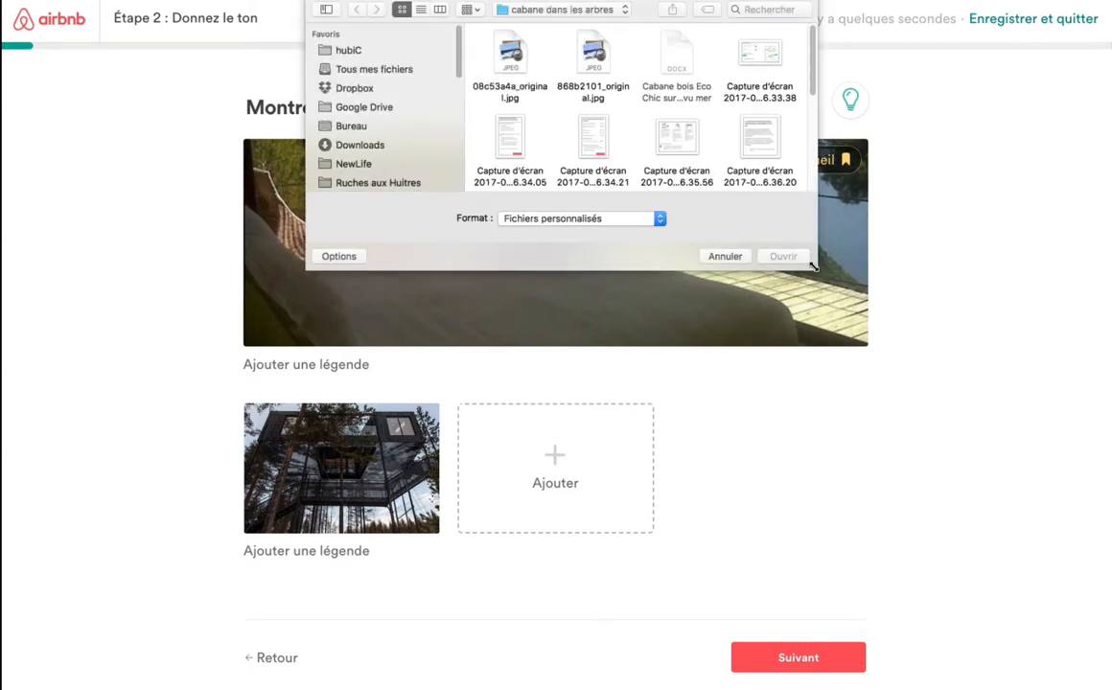
pyautogui.moveTo(814, 265); pyautogui.dragTo(966, 594)
pyautogui.doubleClick(844, 142)
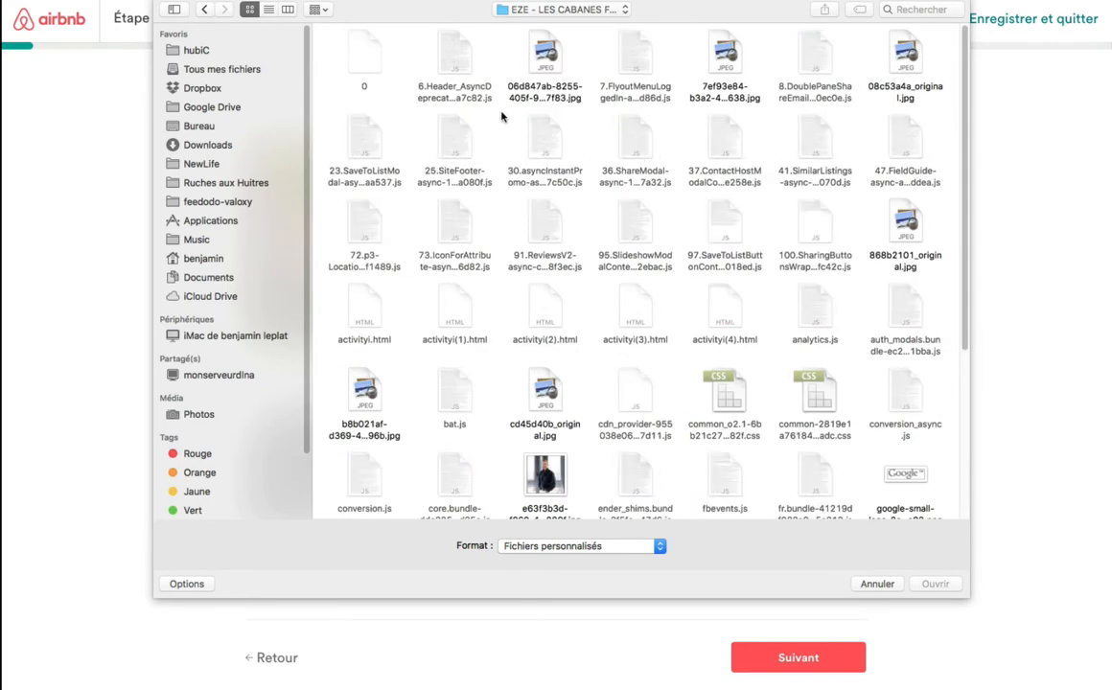
pyautogui.click(200, 10)
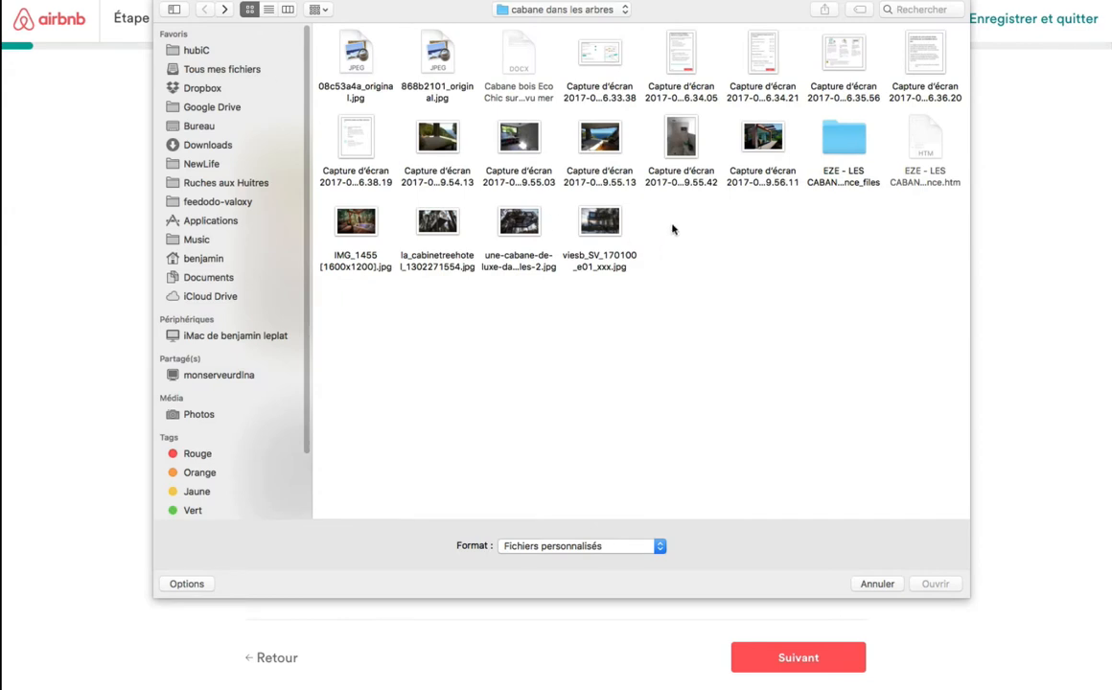
pyautogui.click(354, 226)
pyautogui.doubleClick(353, 229)
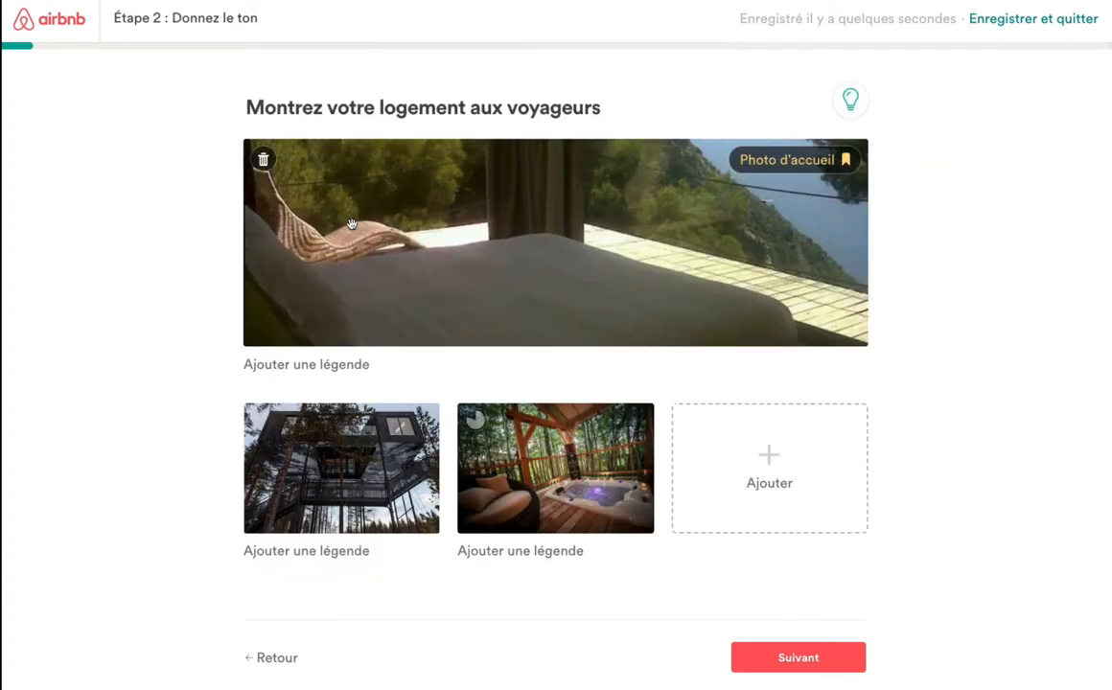
pyautogui.click(847, 657)
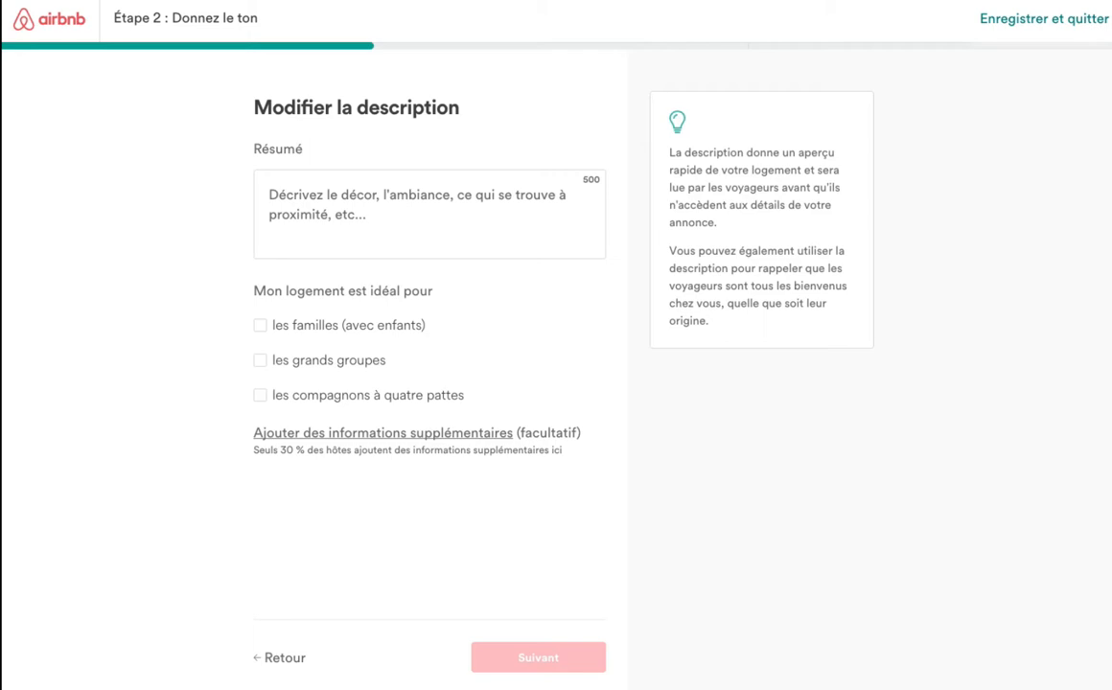
# Paste the treehouse description into Résumé and cut '(connexion Wi-Fi gratuite)' to fit 500 characters.
pyautogui.click(326, 189)
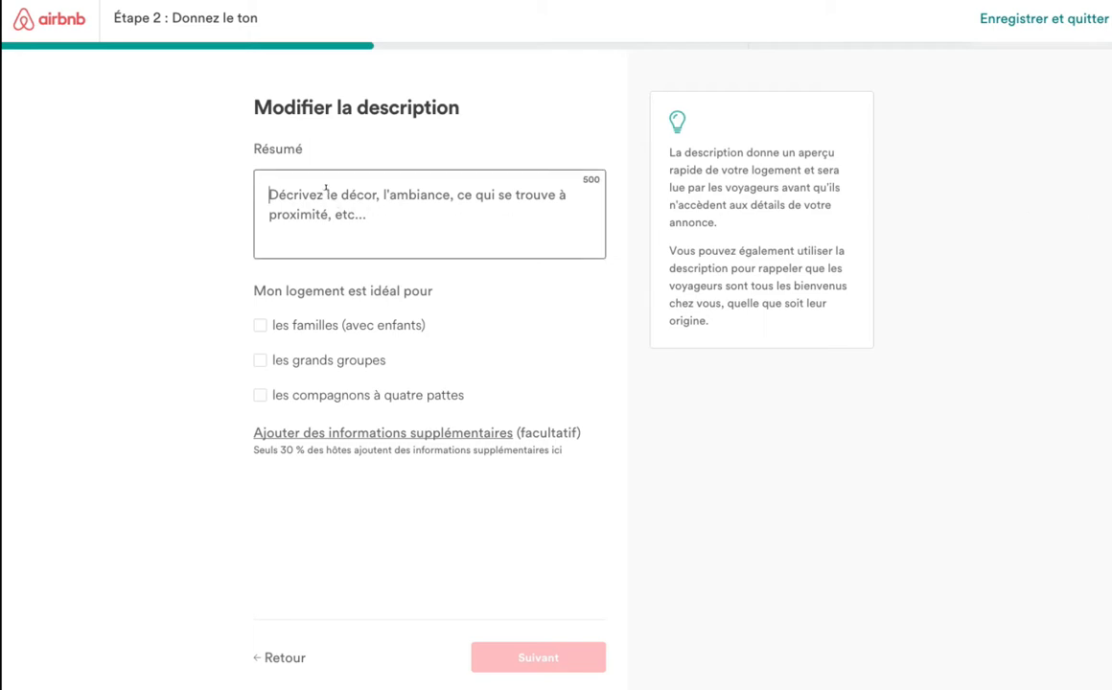
pyautogui.write("Située à La colle sur Loup, la Cabane bois Eco Chic surplombant les oliviers, avec vue mer,  à seulement 15 minutes de l'aéroport de Nice. C'est à la périphérie de Saint-Paul de Vence, célèbre pour son histoire et son art. Vous vous détendrez dans un environnement calme et vous adorerez le luxe simple que vous trouvez ici. Le Logement individuel est composé d'une chambre lit double de 160, avec une salle de bain ( douche, wc) dressing coin cuisine et une terrasse bois avec jacuzzi privé. (connexion Wi-Fi gratuite)")
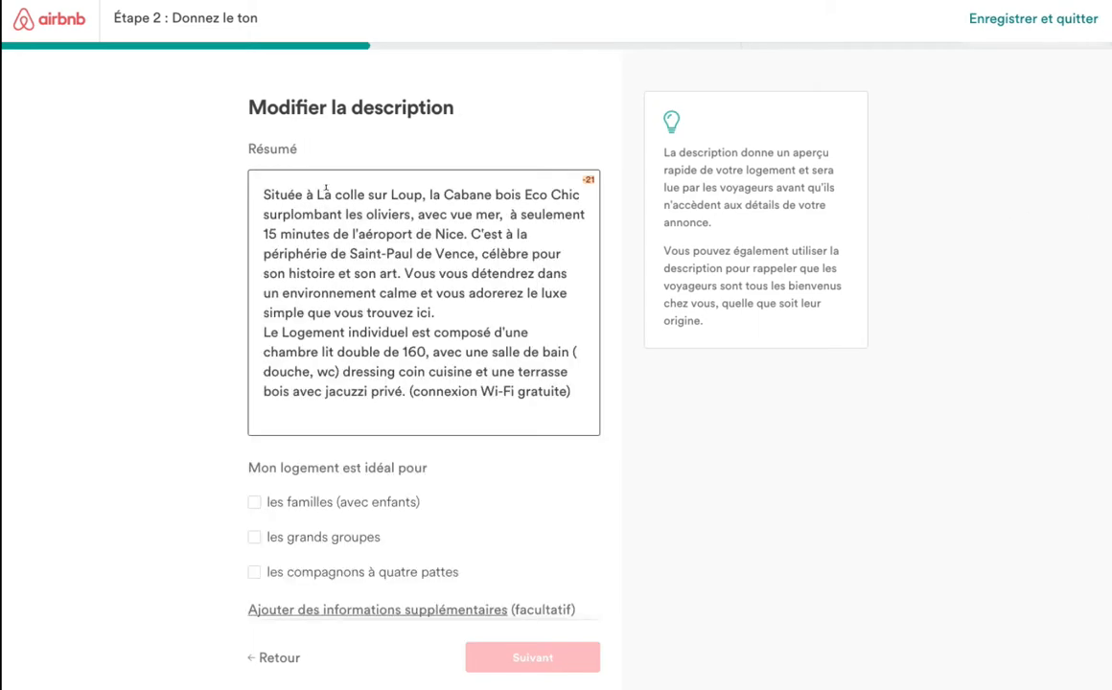
pyautogui.press('BackSpace')
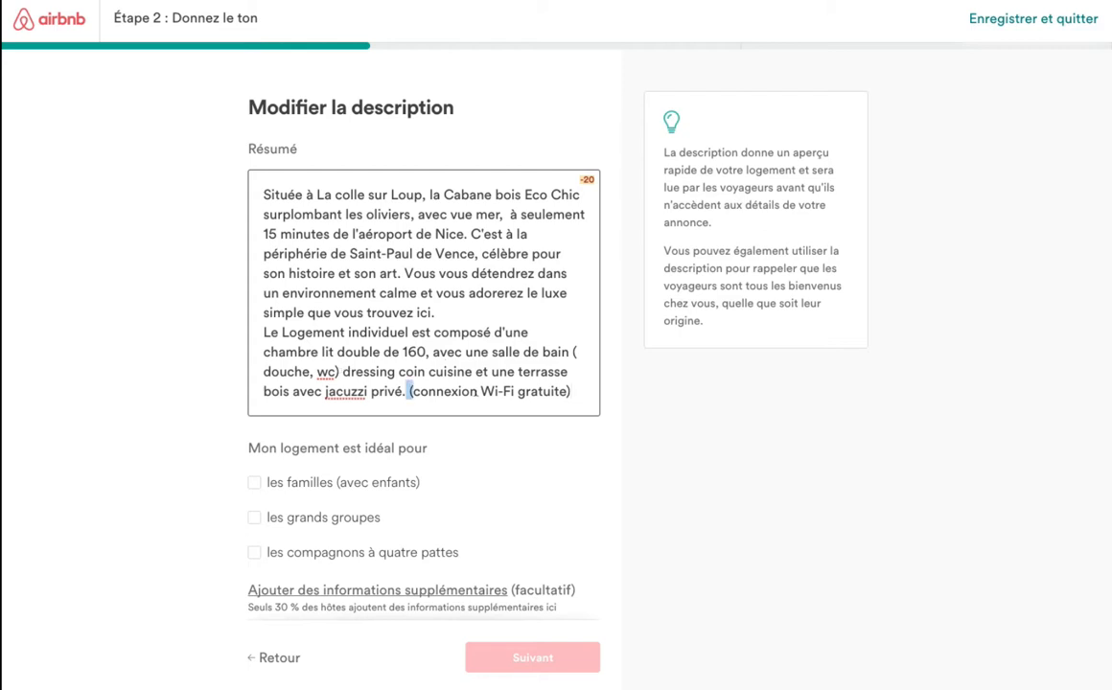
pyautogui.moveTo(409, 391); pyautogui.dragTo(579, 391)
pyautogui.press('BackSpace')
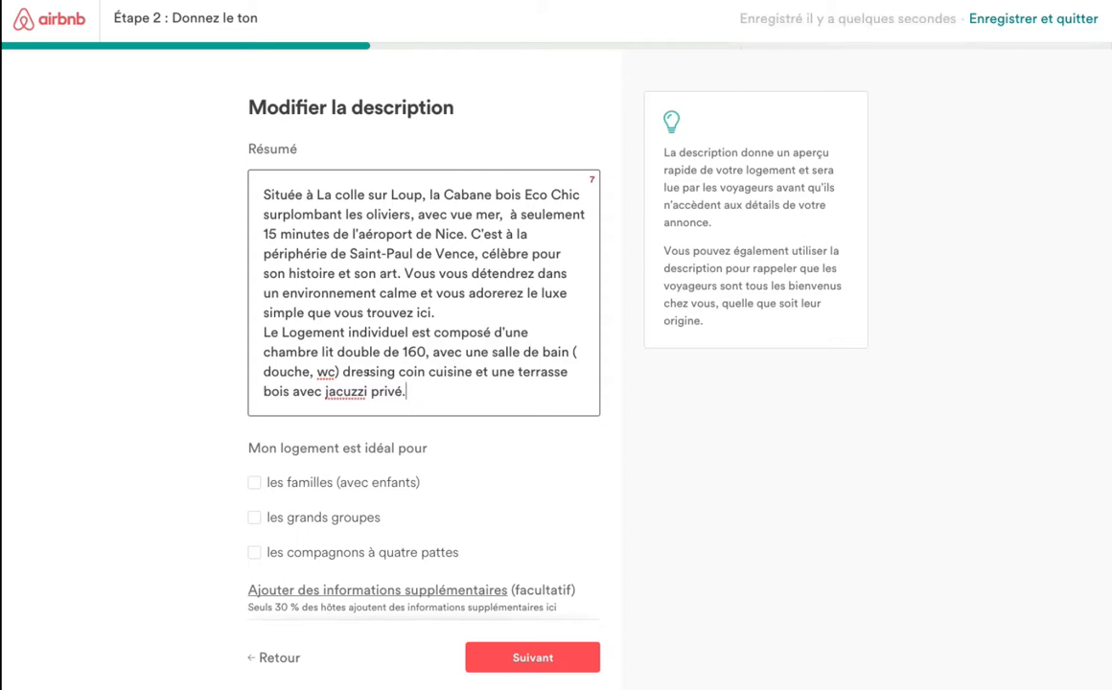
# Remove the dressing and kitchenette mention from the summary text.
pyautogui.moveTo(343, 372); pyautogui.dragTo(489, 372)
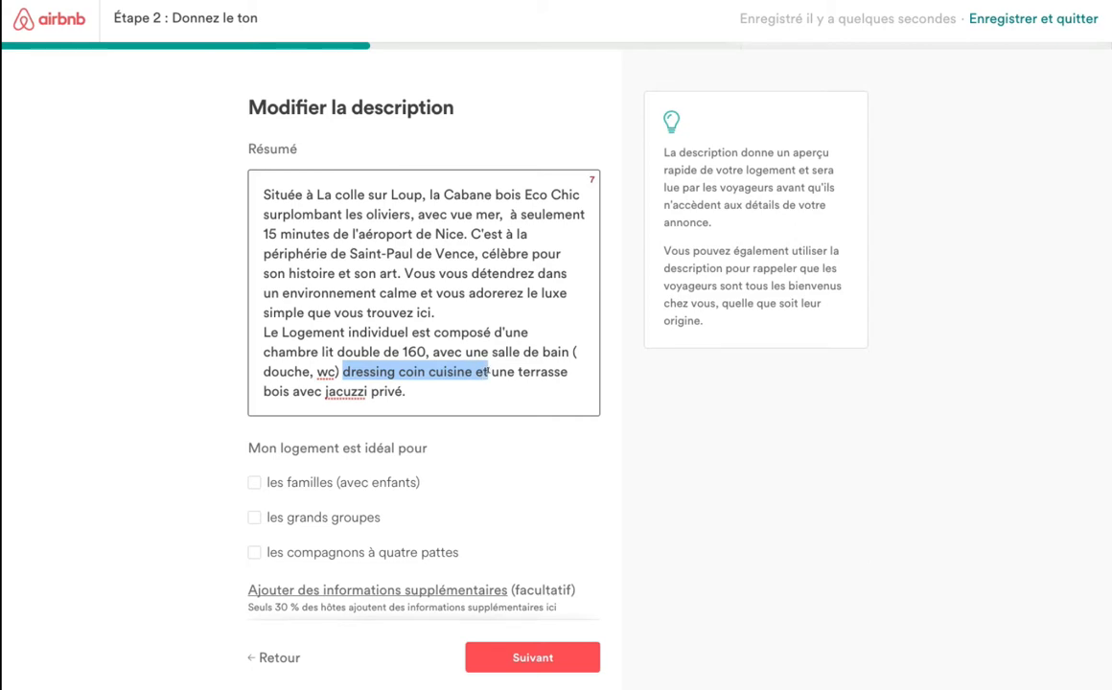
pyautogui.press('BackSpace')
pyautogui.press('Delete')
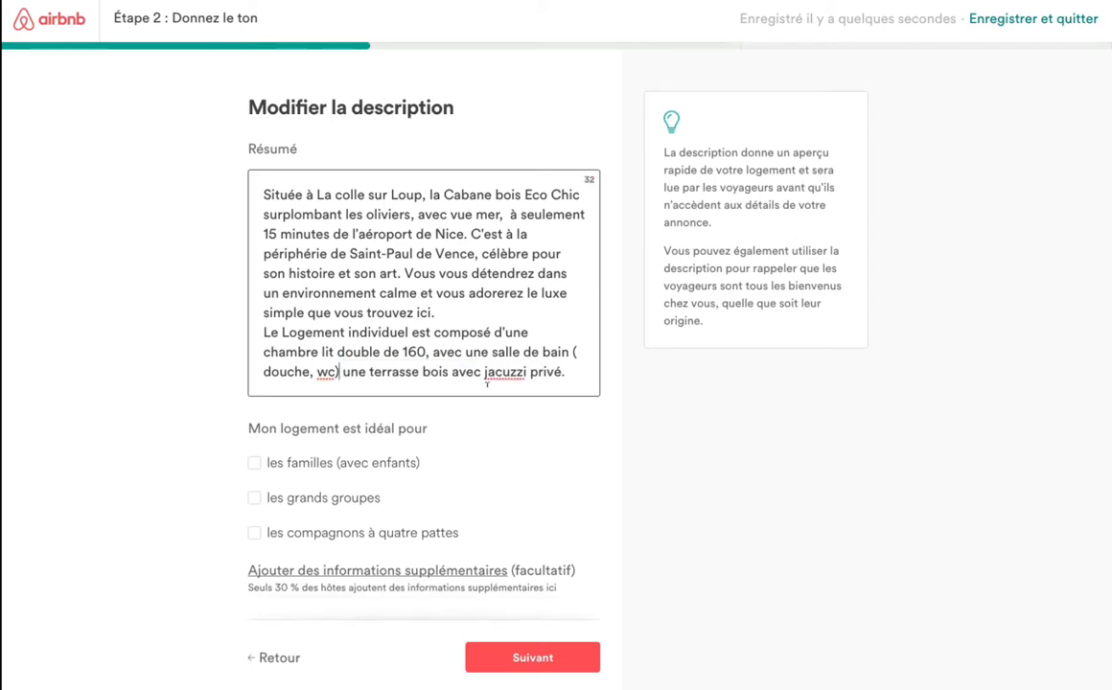
# Reveal the optional fields and paste the room and amenities details into 'À propos de votre logement'.
pyautogui.scroll(-1, 249, 526)
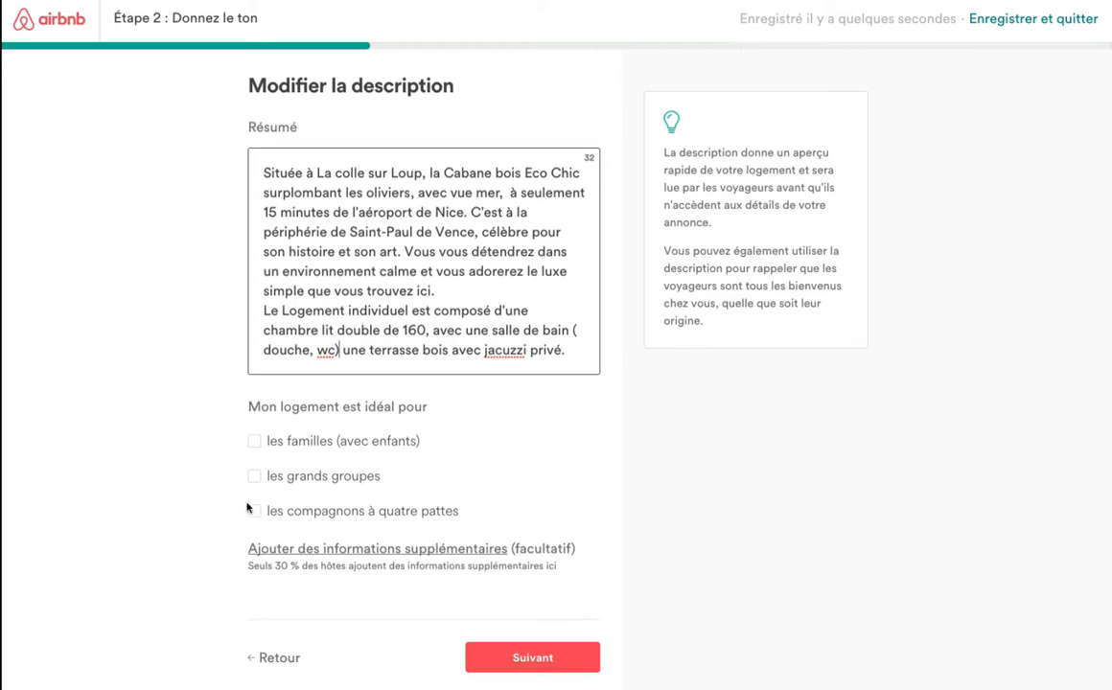
pyautogui.click(387, 554)
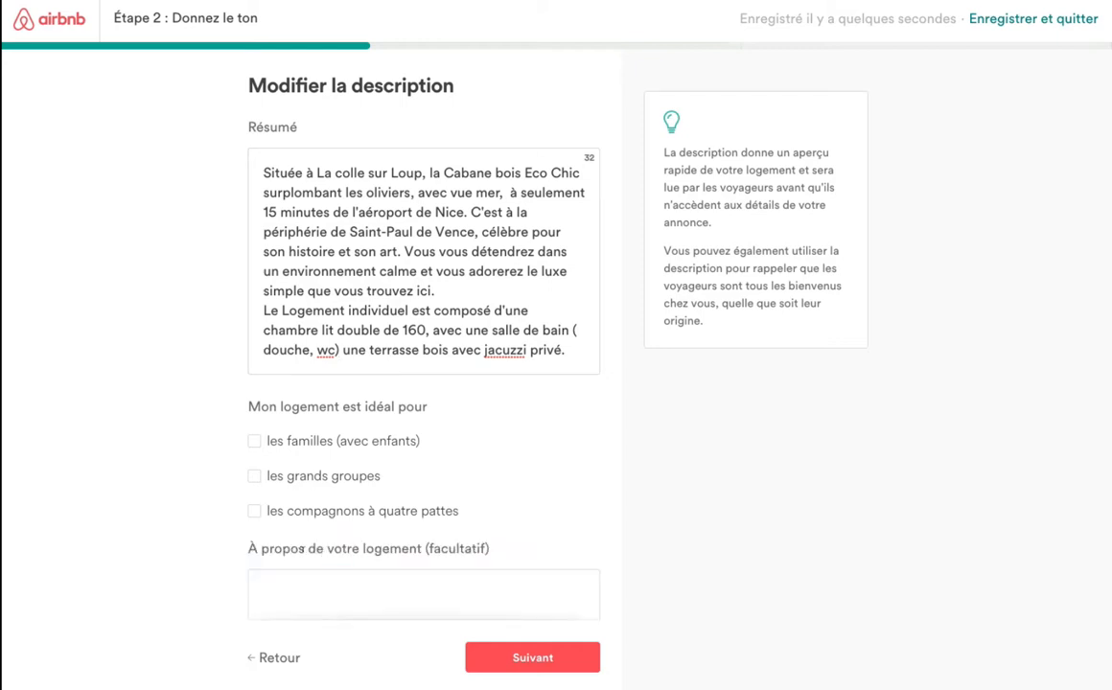
pyautogui.scroll(-4, 223, 548)
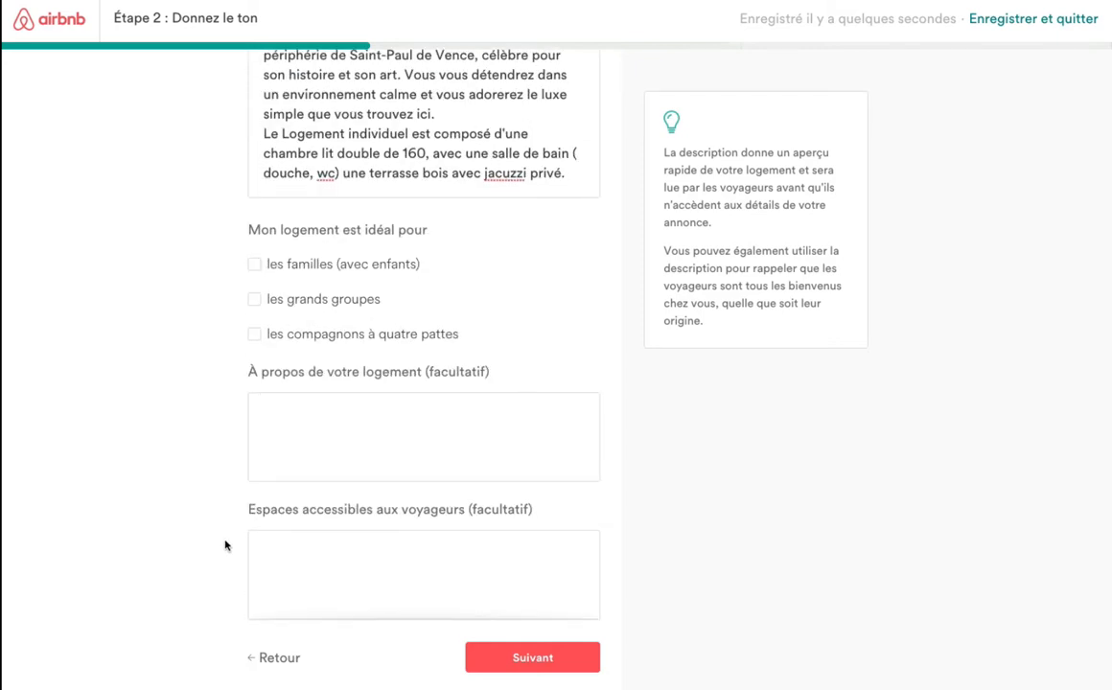
pyautogui.scroll(-1, 225, 546)
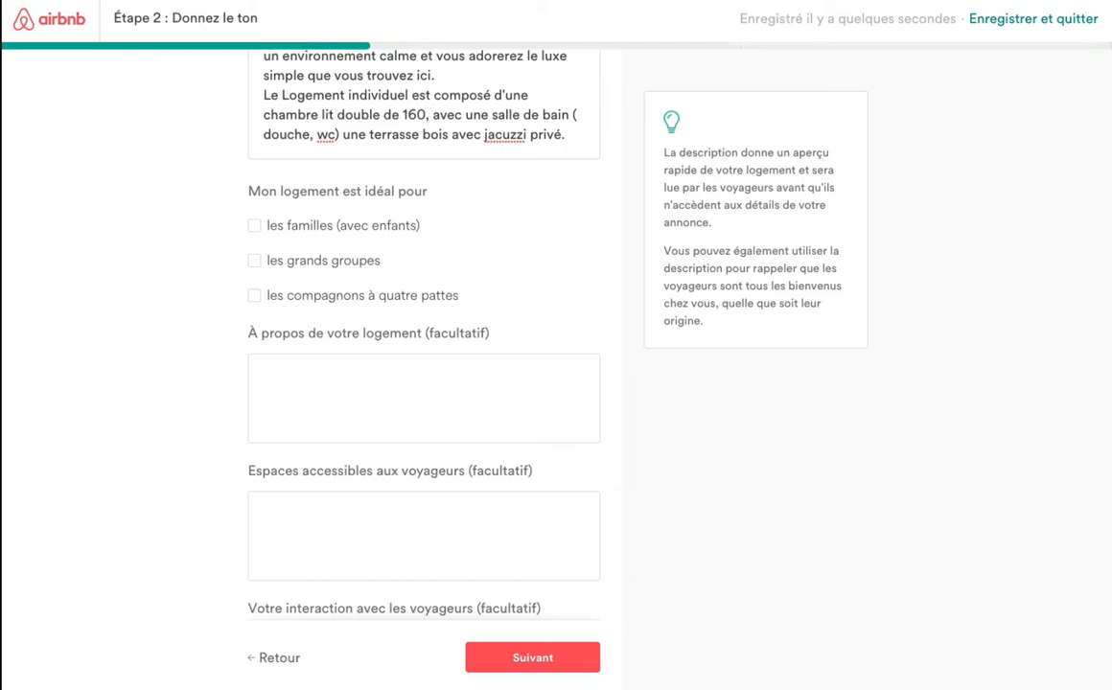
pyautogui.click(298, 368)
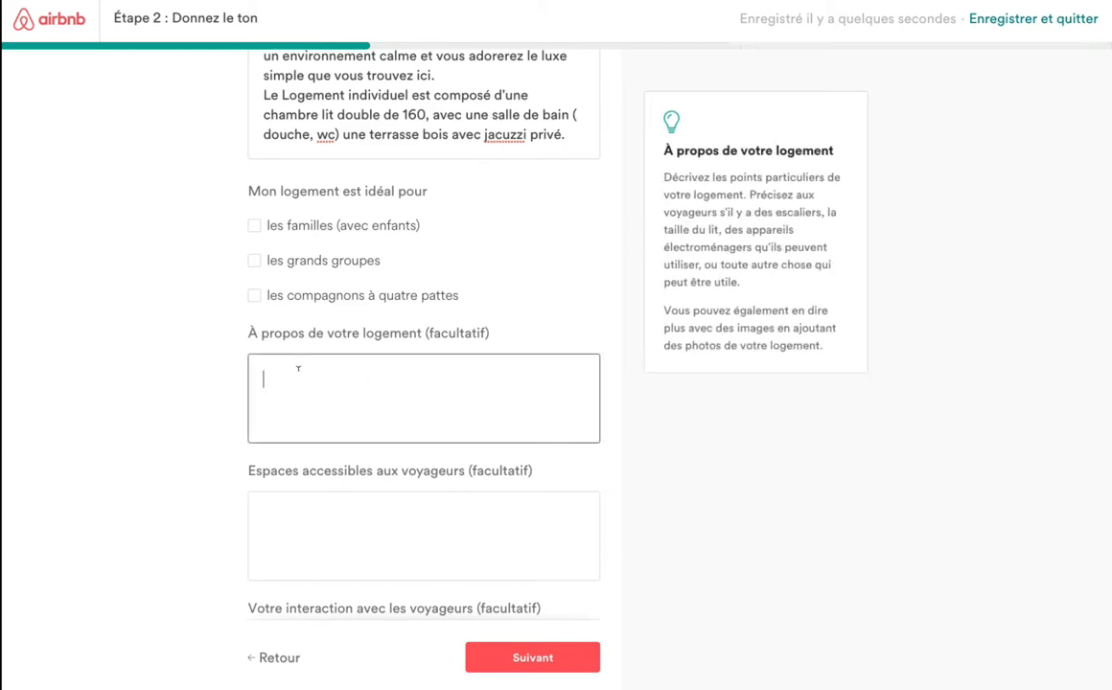
pyautogui.write("Le Logement individuel est composé d'une chambre lit double de 160, avec une salle de bain ( douche, wc) dressing coin cuisine et une terrasse bois avec jacuzzi privé. (connexion Wi-Fi gratuite)")
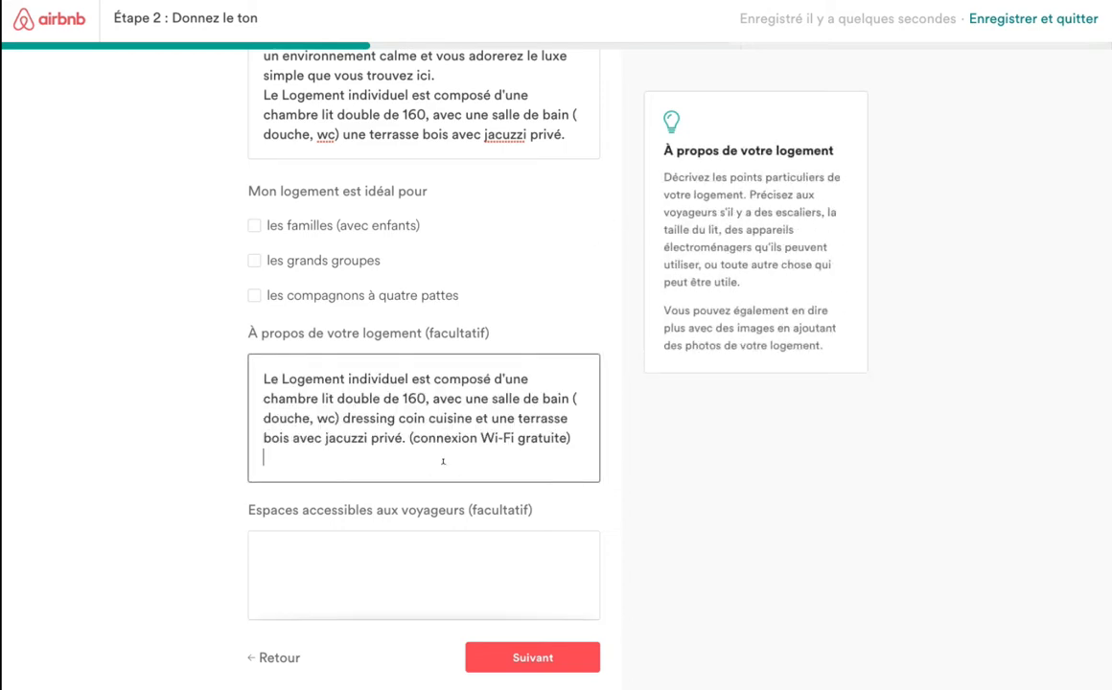
pyautogui.press('BackSpace')
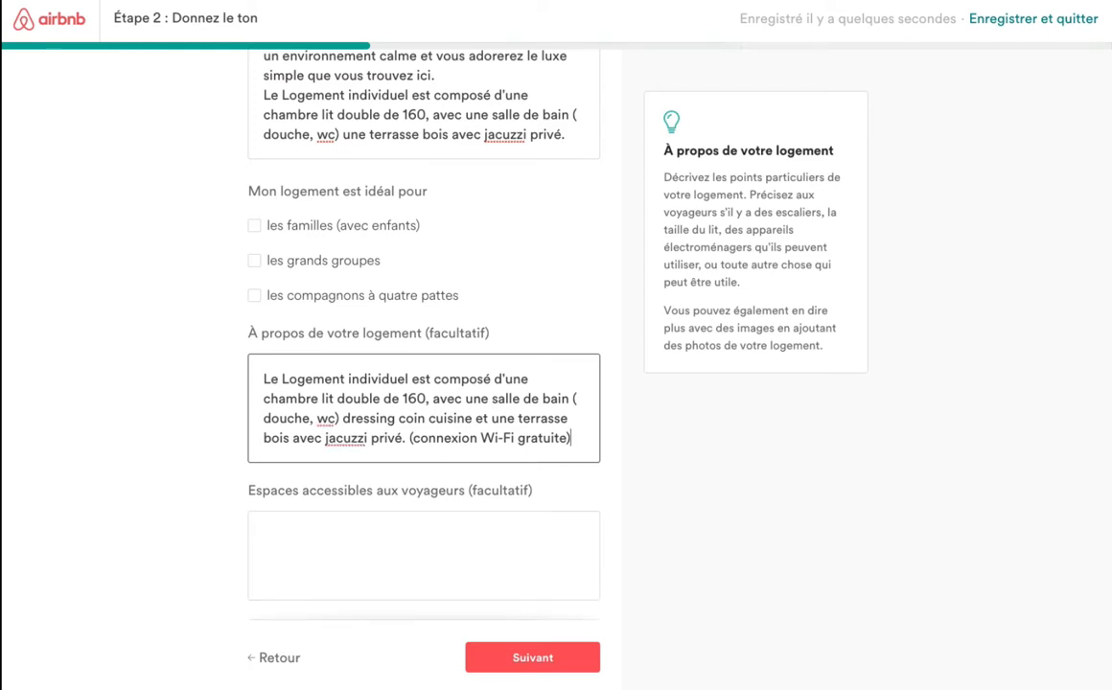
pyautogui.press('super+Tab')
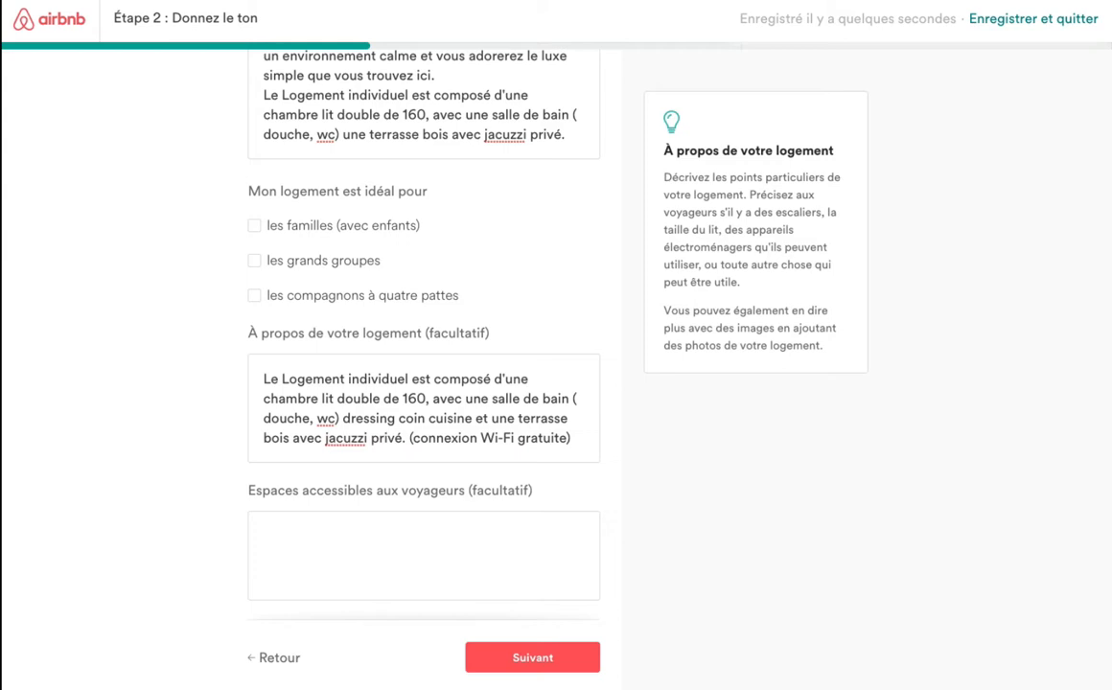
# Paste the shared facilities and parking text into the guest-accessible spaces field.
pyautogui.click(363, 534)
pyautogui.write('Cette propriété vit pour nos clients et toutes les installations communes, coin repas sur la terrasse du bas, terrain de pétanque. Livraison repas du pays (sur commande) & cave sur place. Le stationnement gratuit.')
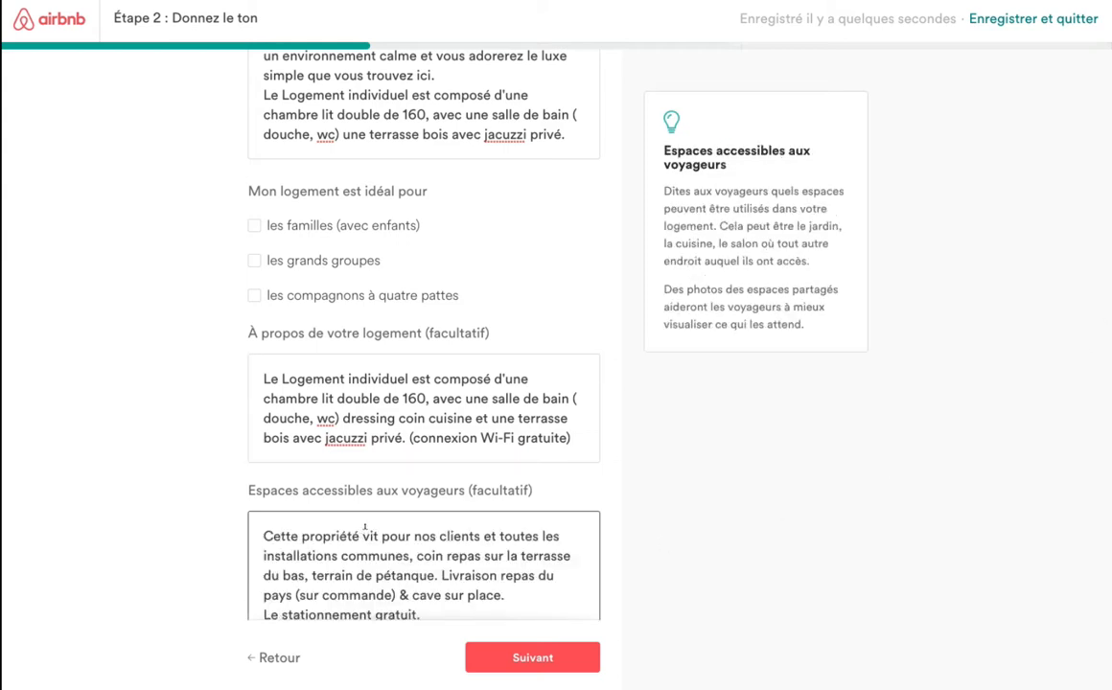
pyautogui.scroll(-3, 194, 511)
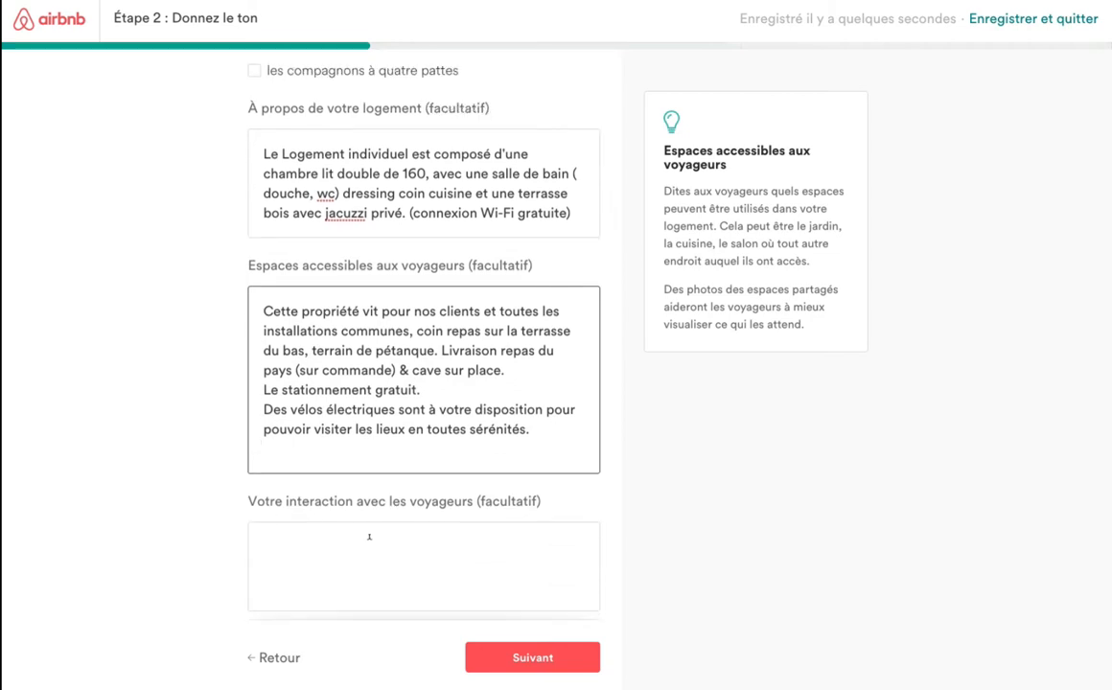
# Paste the hosts' welcome message into 'Votre interaction avec les voyageurs'.
pyautogui.click(368, 538)
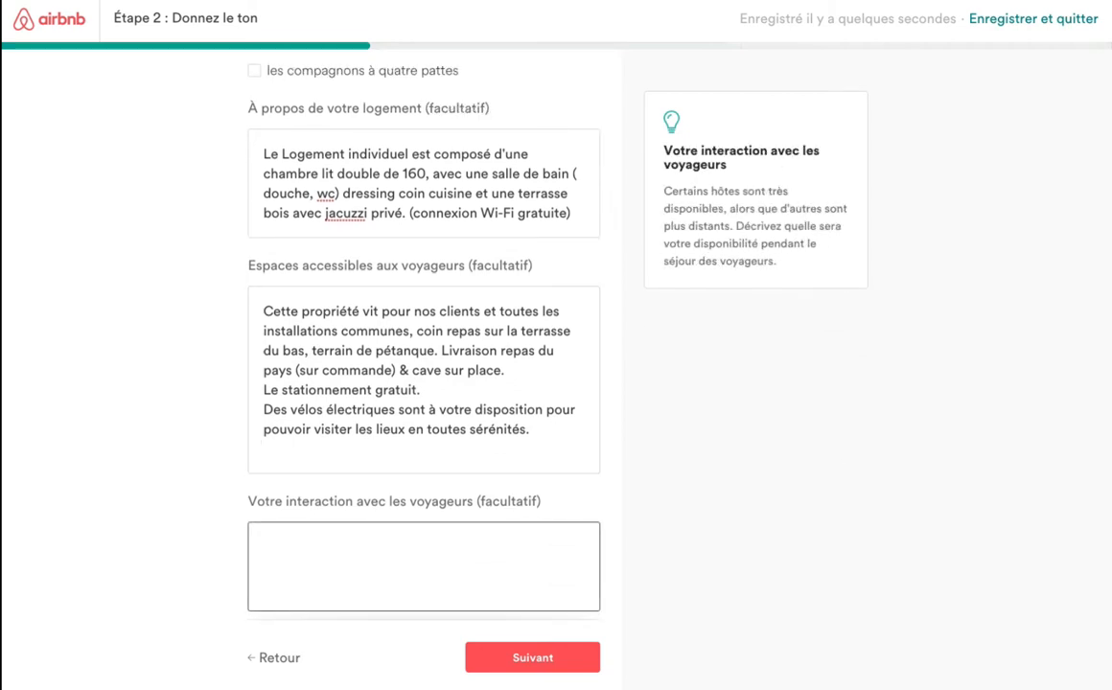
pyautogui.press('super+Tab')
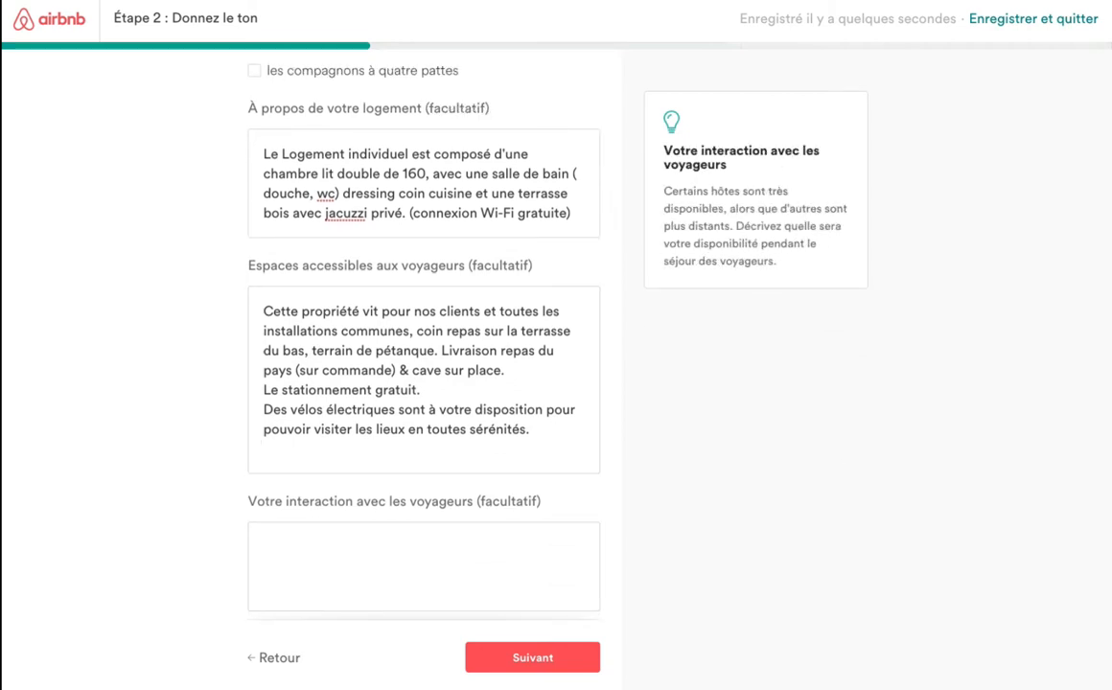
pyautogui.click(296, 557)
pyautogui.write('Céline et Benjamin sont heureux de vous recevoir dans notre petit coin de paradis !')
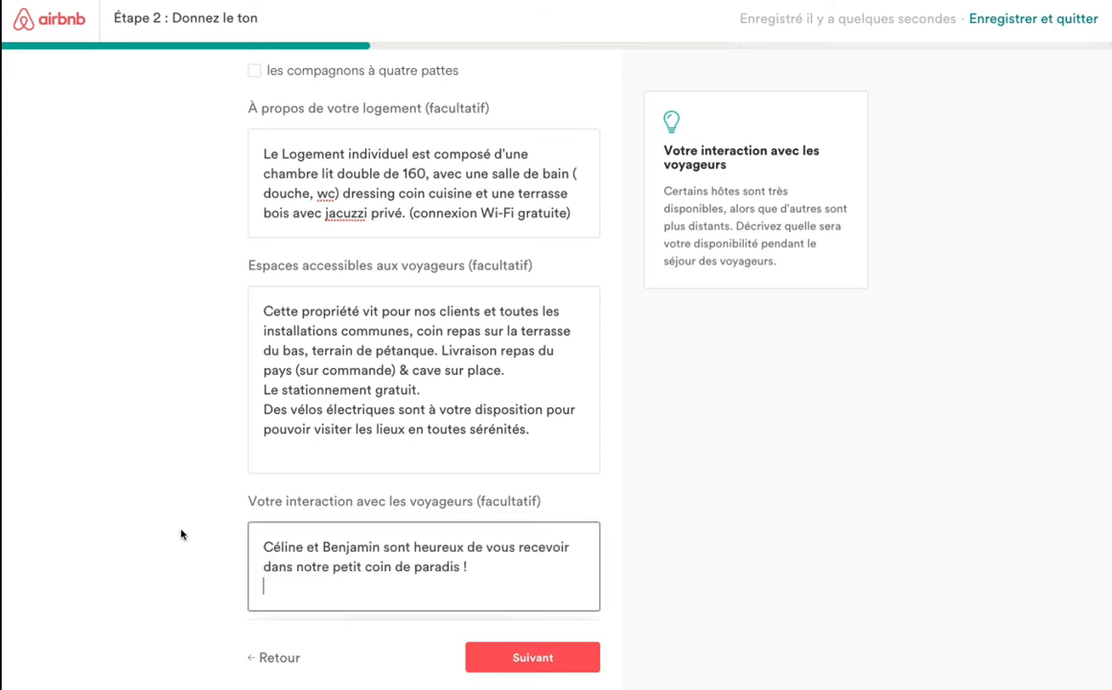
pyautogui.scroll(-3, 168, 511)
pyautogui.scroll(-1, 176, 511)
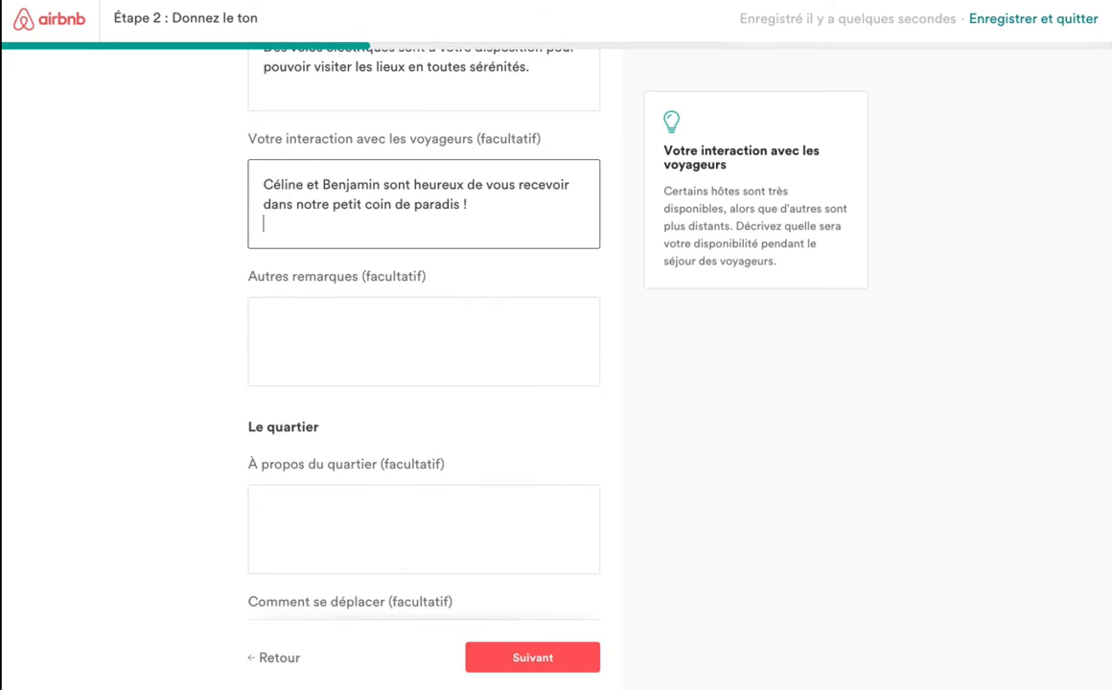
# Put the Côte d'Azur, Nice–Monaco tagline into 'Autres remarques', undoing the misplaced paste.
pyautogui.press('super+Tab')
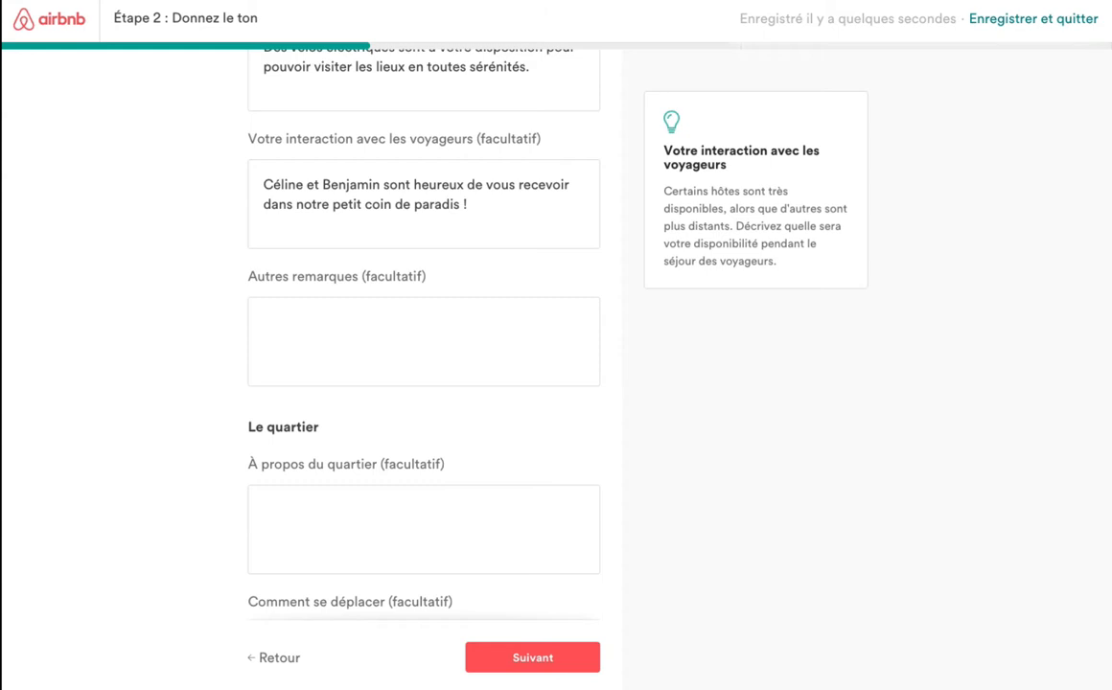
pyautogui.click(304, 313)
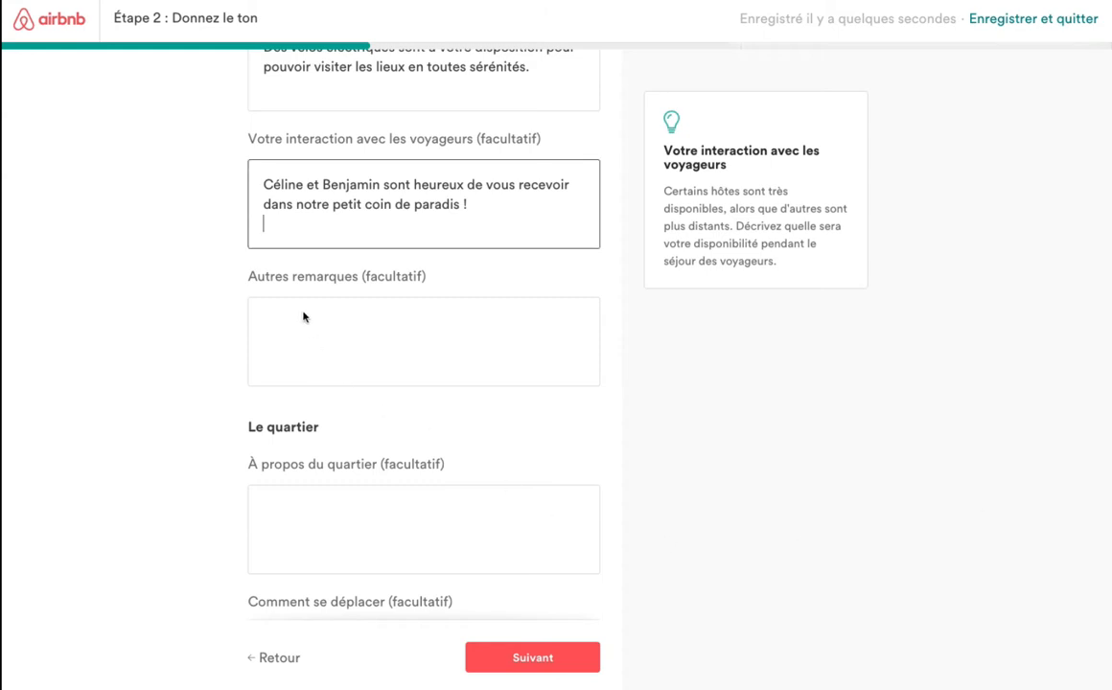
pyautogui.write("...SITE UNIQUE SUR LA COTE D'AZUR... ...Entre NICE et MONACO")
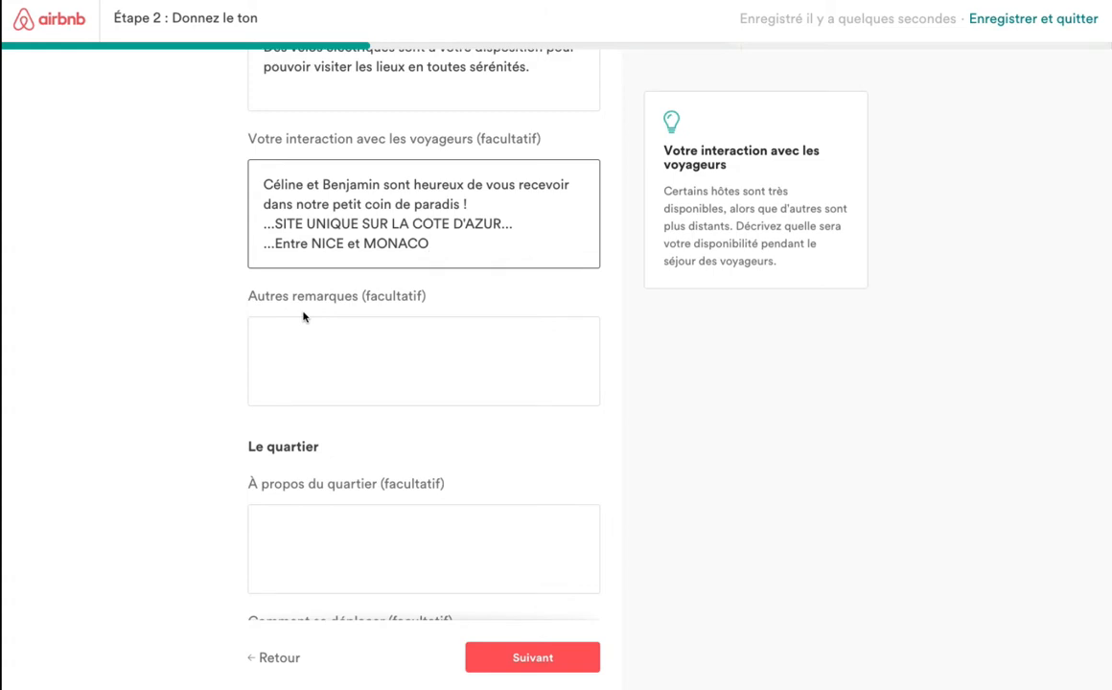
pyautogui.press('super+z')
pyautogui.click(304, 317)
pyautogui.write("...SITE UNIQUE SUR LA COTE D'AZUR... ...Entre NICE et MONACO")
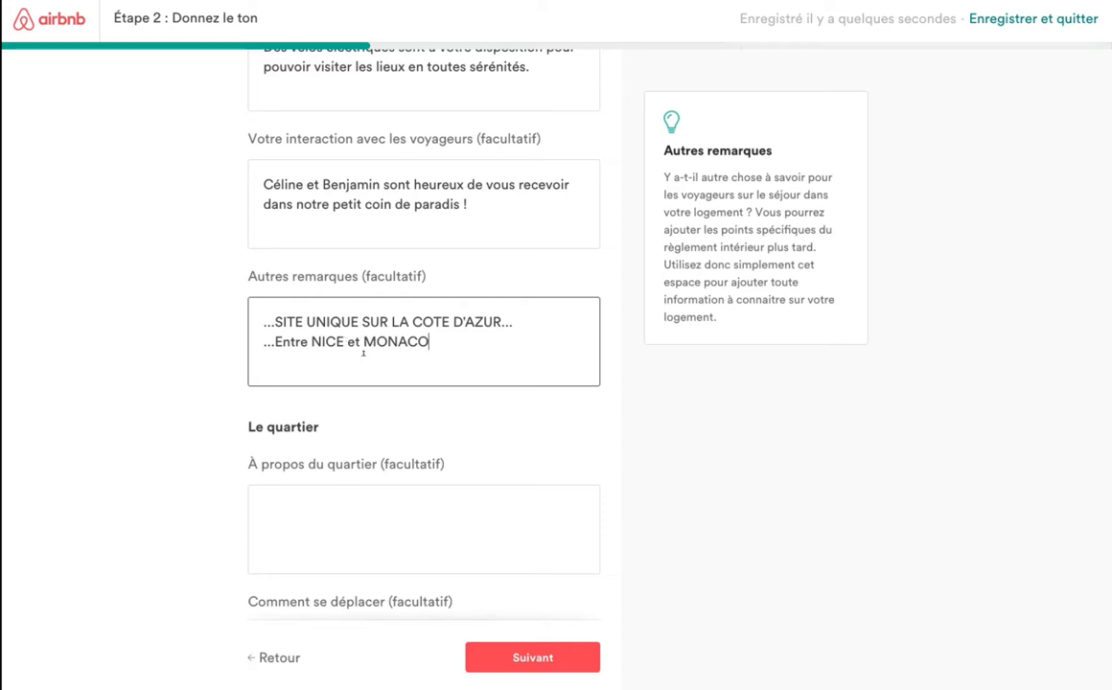
# Enter 'Très beaux village, calme vue sur l'Oliveraie à Saint Paul de Vence.' under 'À propos du quartier'.
pyautogui.click(356, 522)
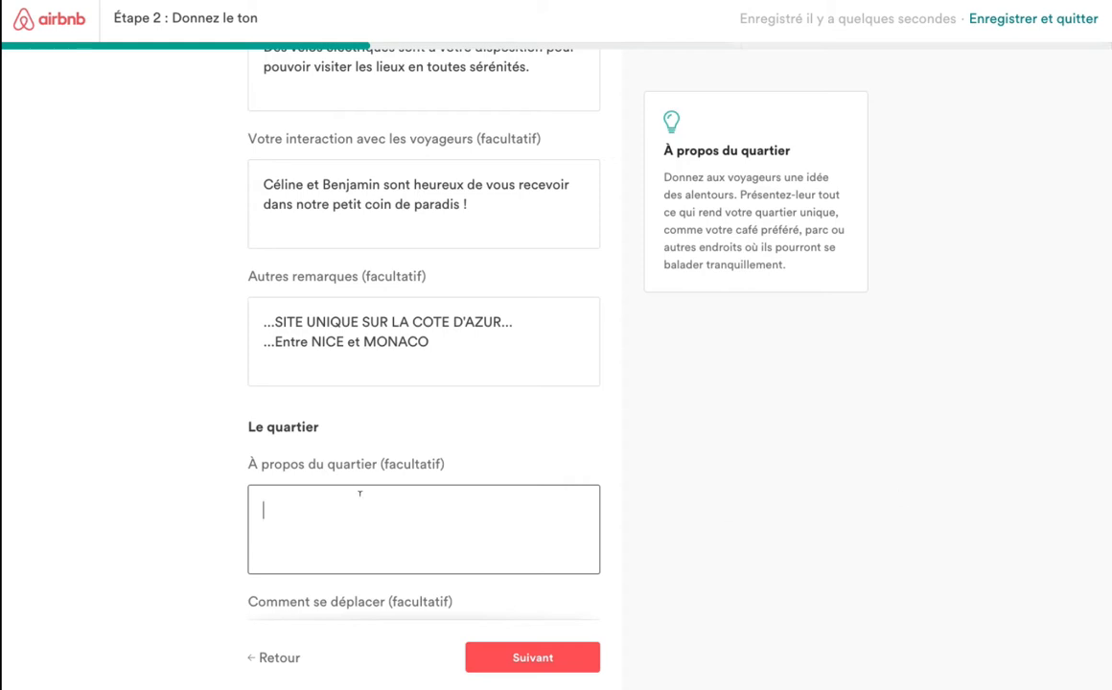
pyautogui.scroll(-2, 412, 522)
pyautogui.scroll(-1, 413, 528)
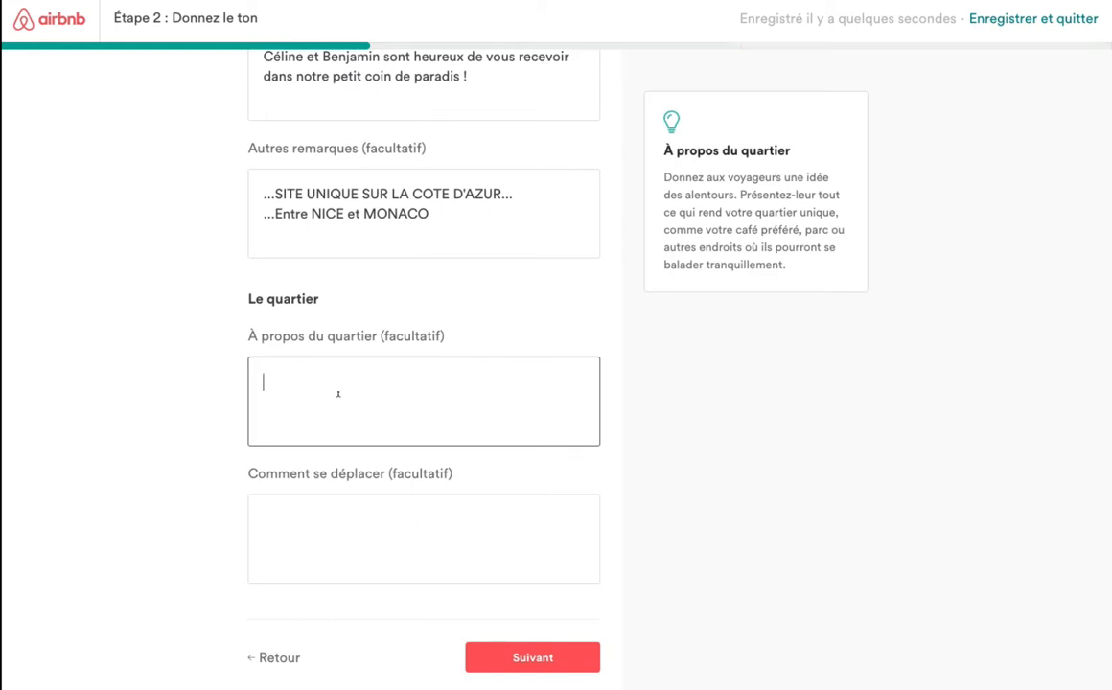
pyautogui.write('Très beaux village, calme')
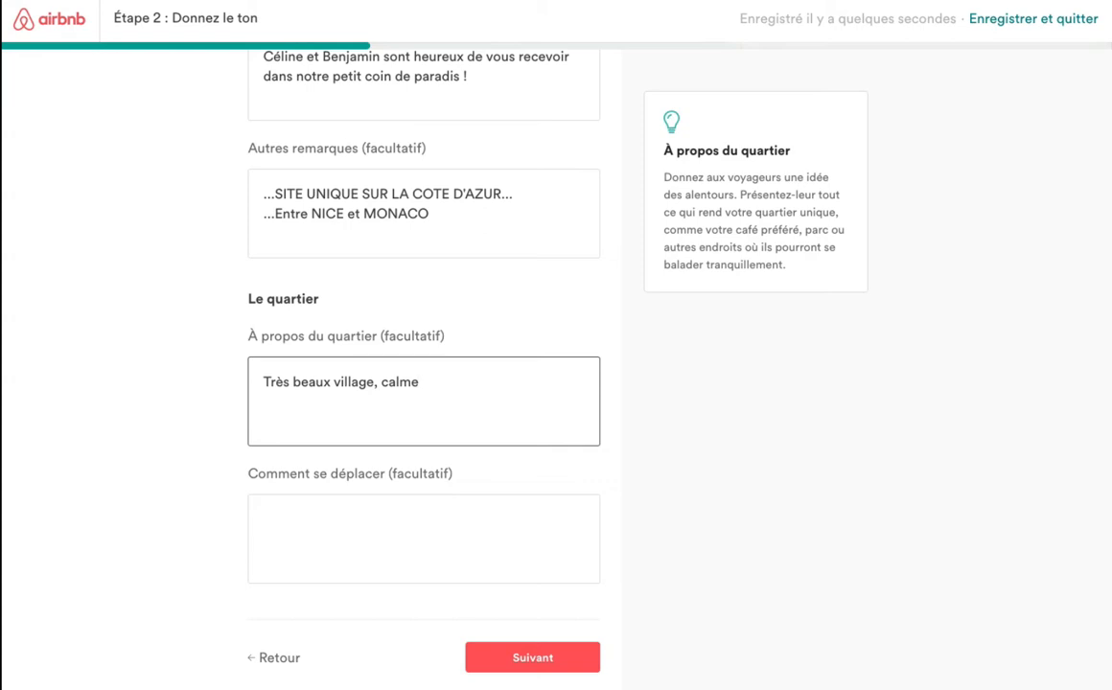
pyautogui.write(" vue sur l'Oliverais")
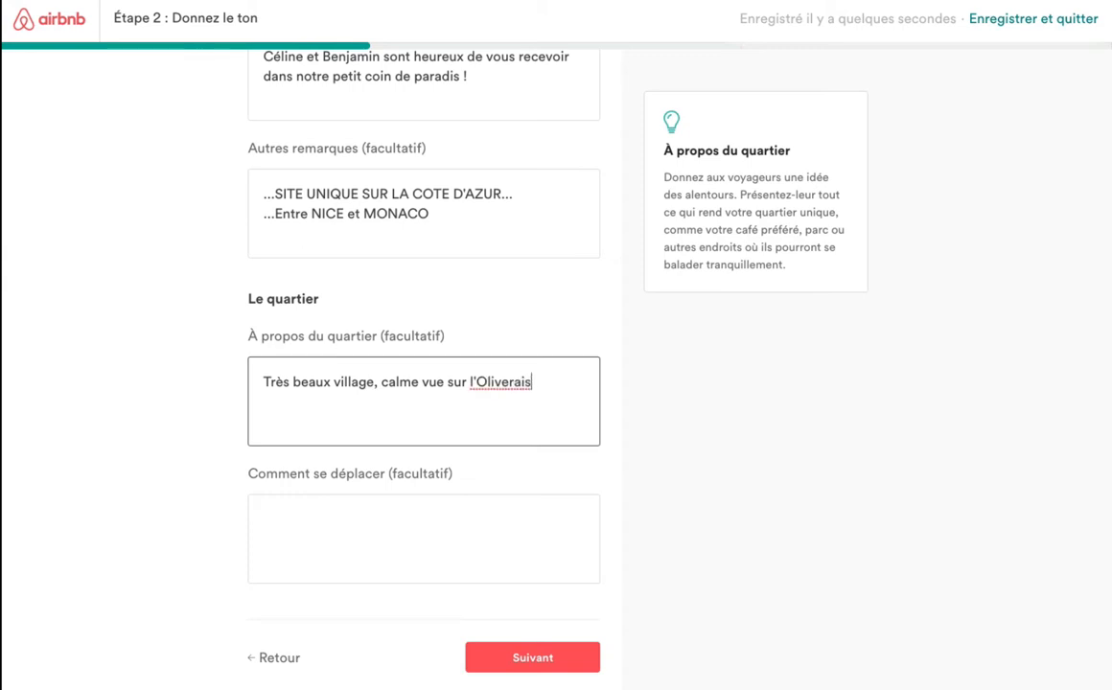
pyautogui.press('BackSpace')
pyautogui.write('e à Saint Pau')
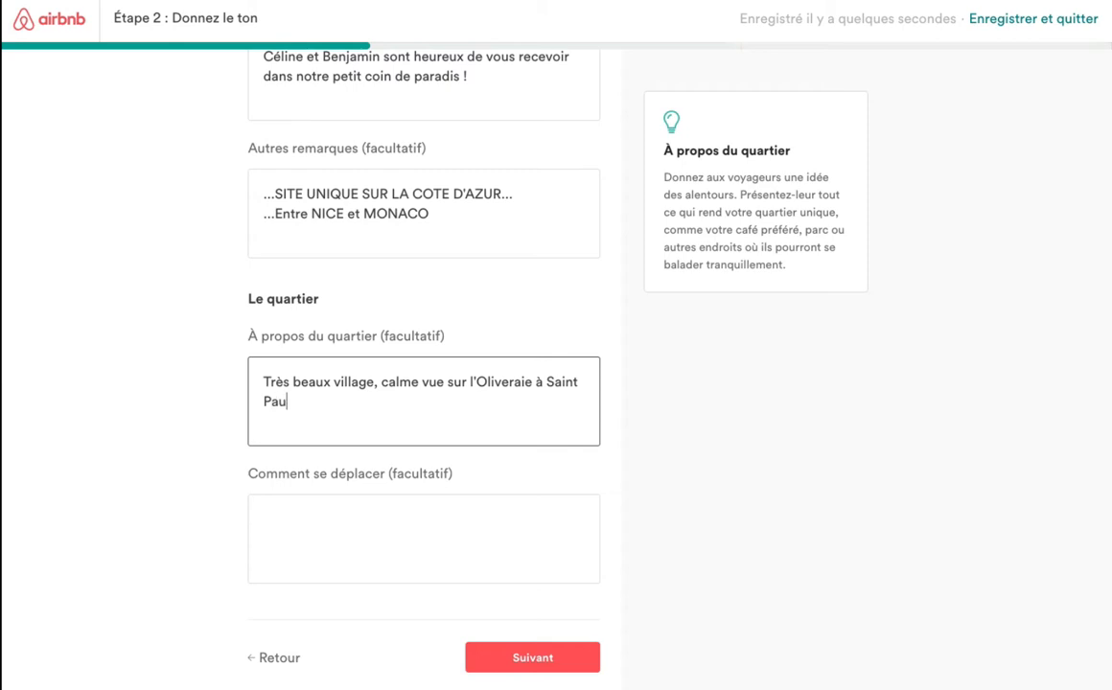
pyautogui.write('l de Vence.')
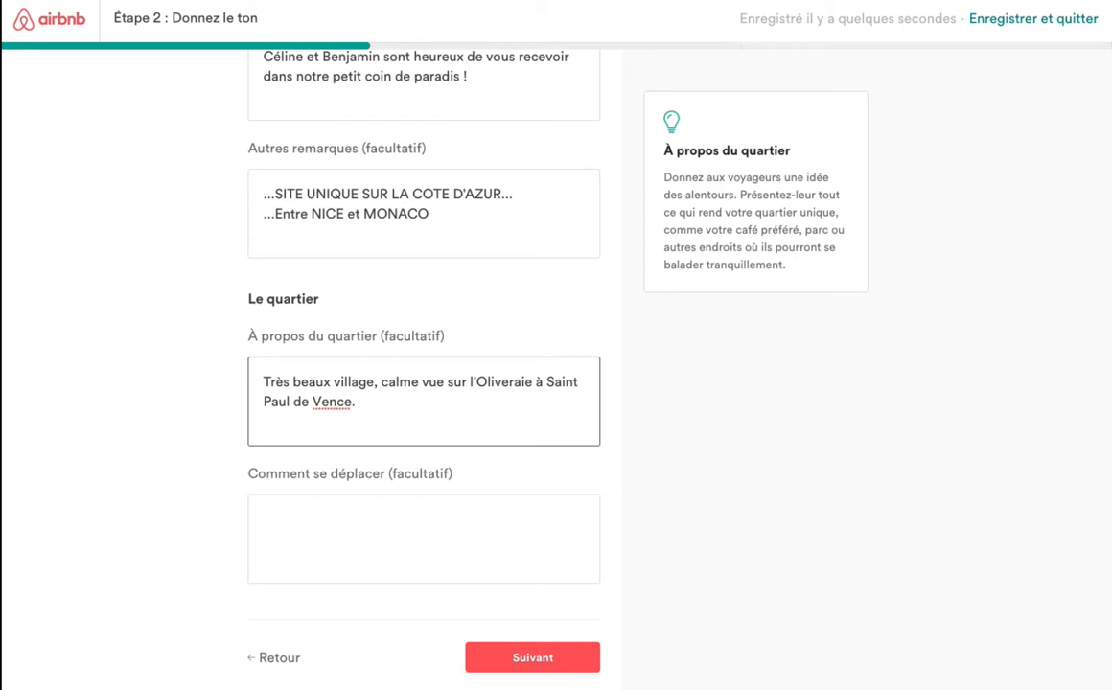
pyautogui.click(571, 661)
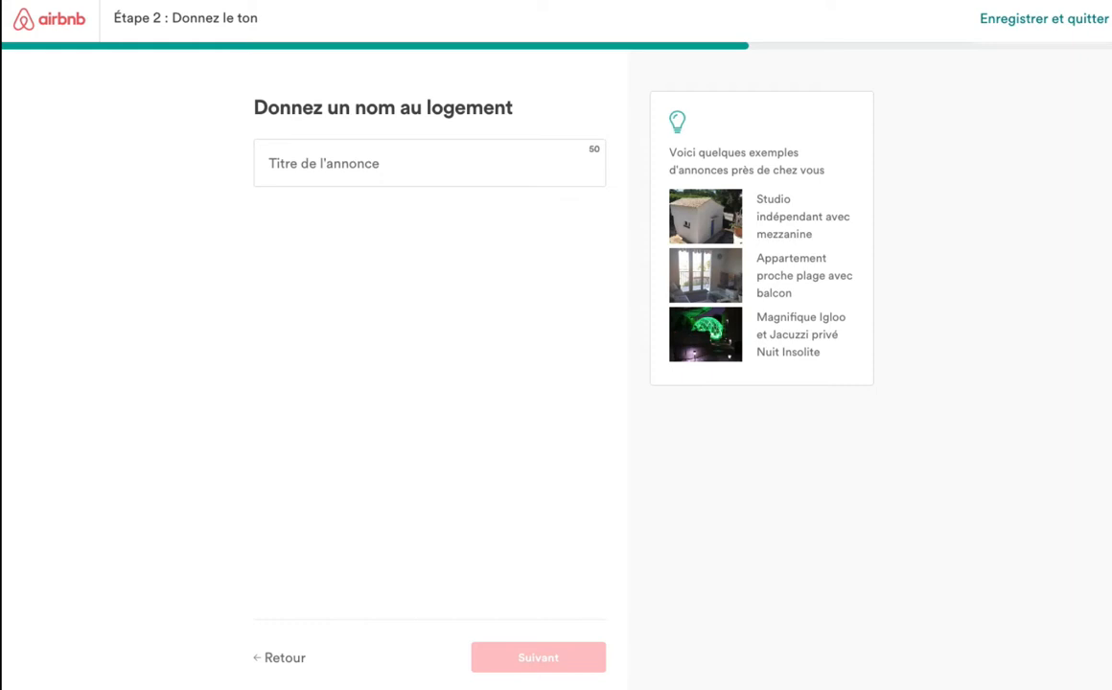
# Paste 'Cabane Bois Eco-Chic au dessus d'Oliveraie Vue Mer' as the listing title and continue.
pyautogui.click(322, 164)
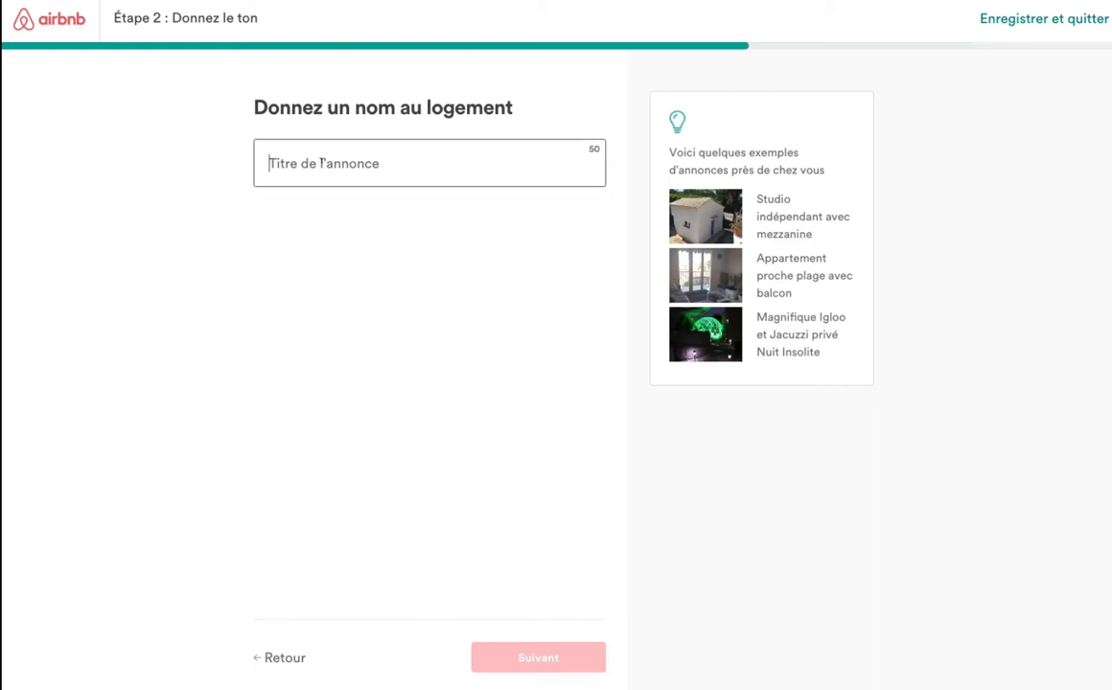
pyautogui.write('Cabane Bois Eco-Chic au dessus d’Oliveraie Vue Mer')
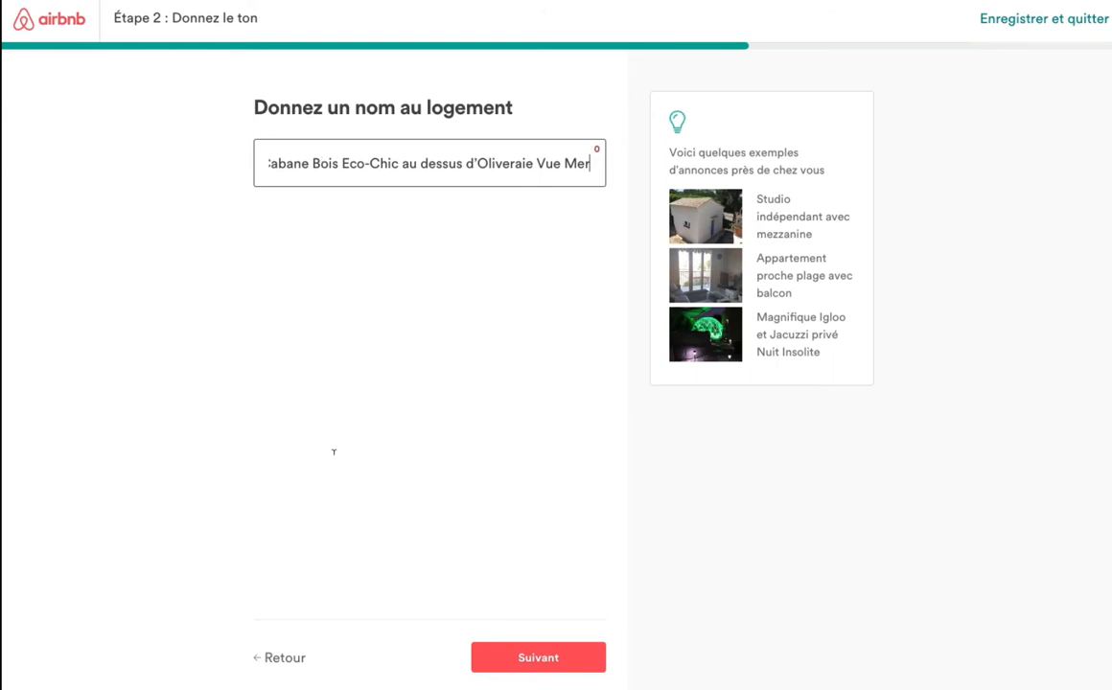
pyautogui.click(538, 658)
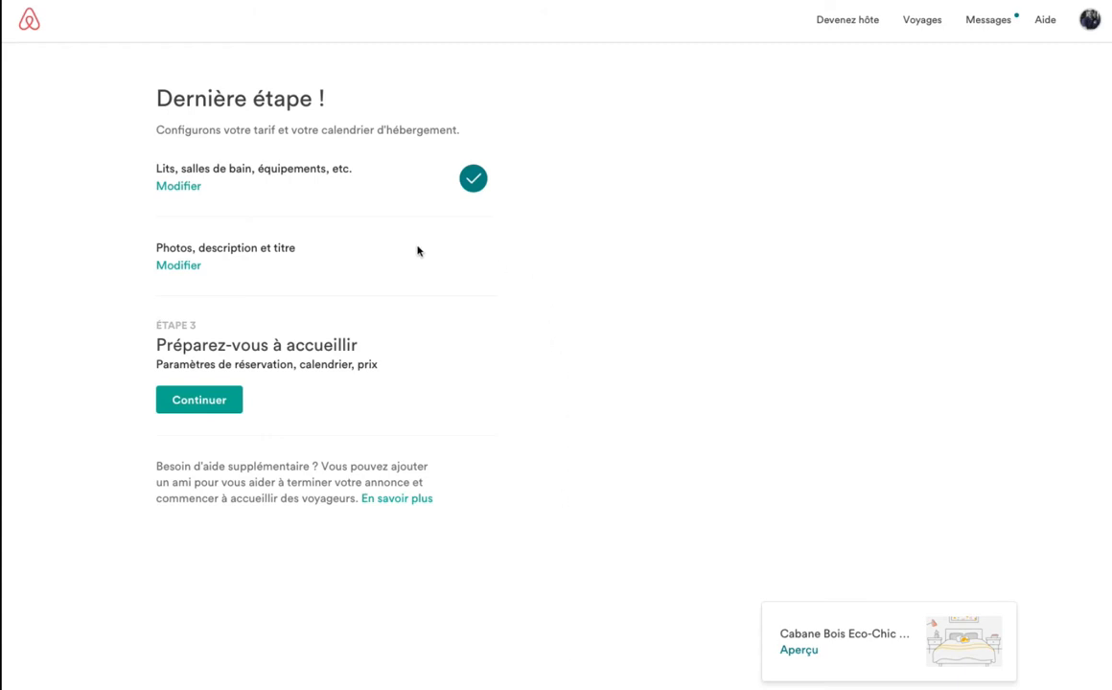
# Begin step 3 and tick 'Pièce d'identité officielle' among the extra guest requirements.
pyautogui.click(226, 404)
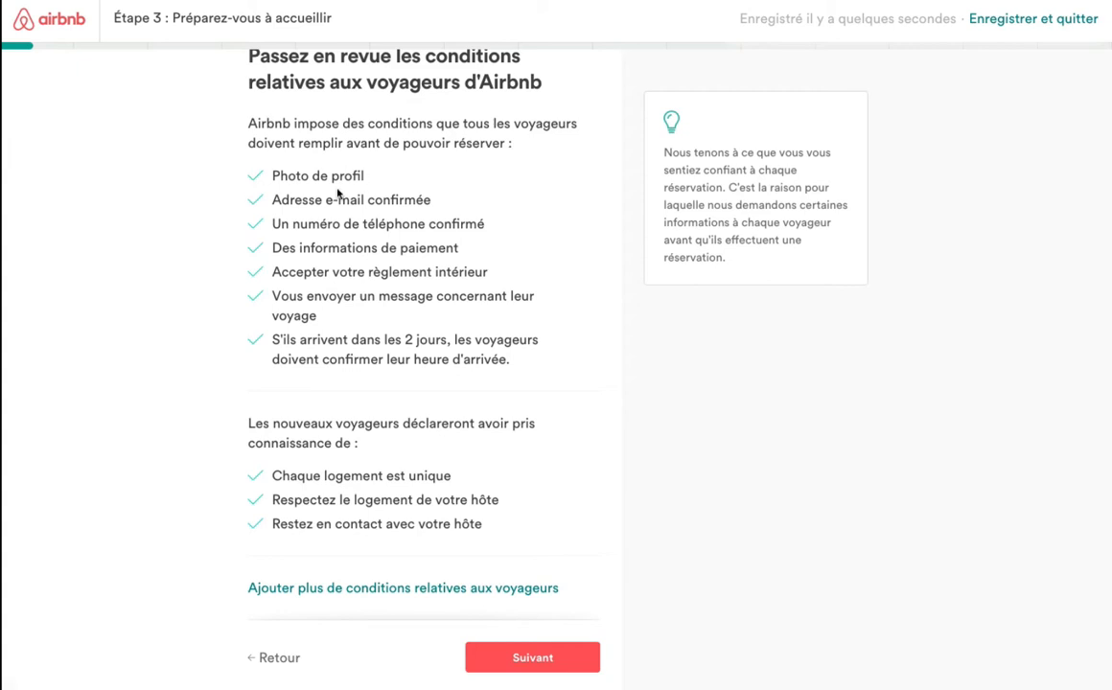
pyautogui.scroll(-1, 218, 386)
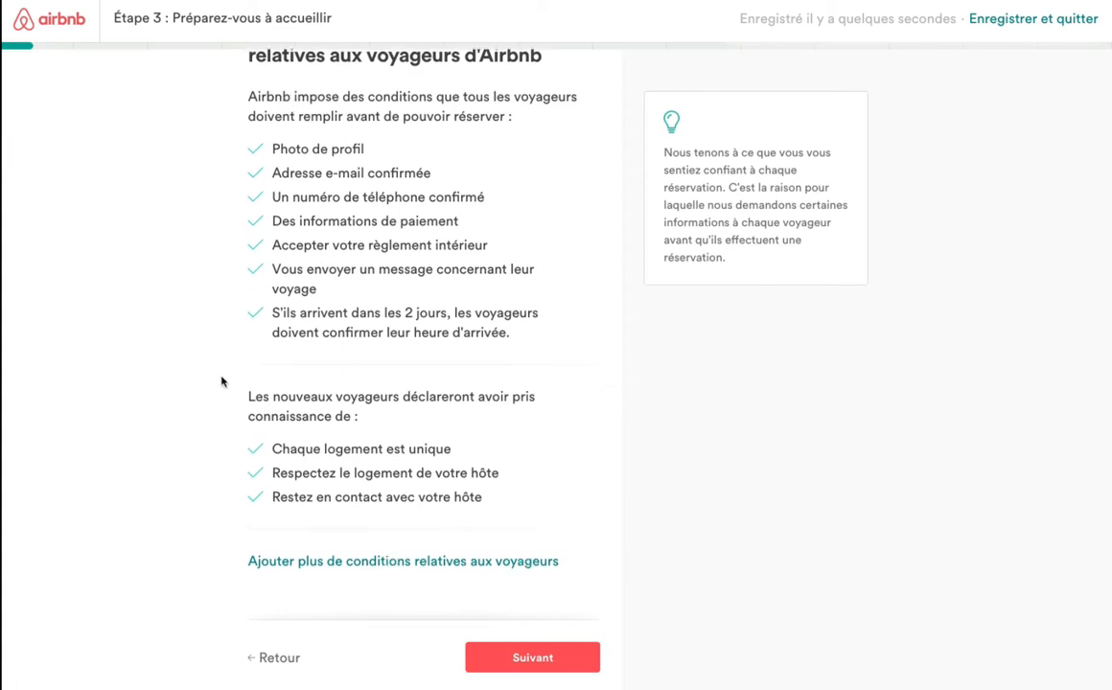
pyautogui.click(372, 563)
pyautogui.scroll(-3, 195, 453)
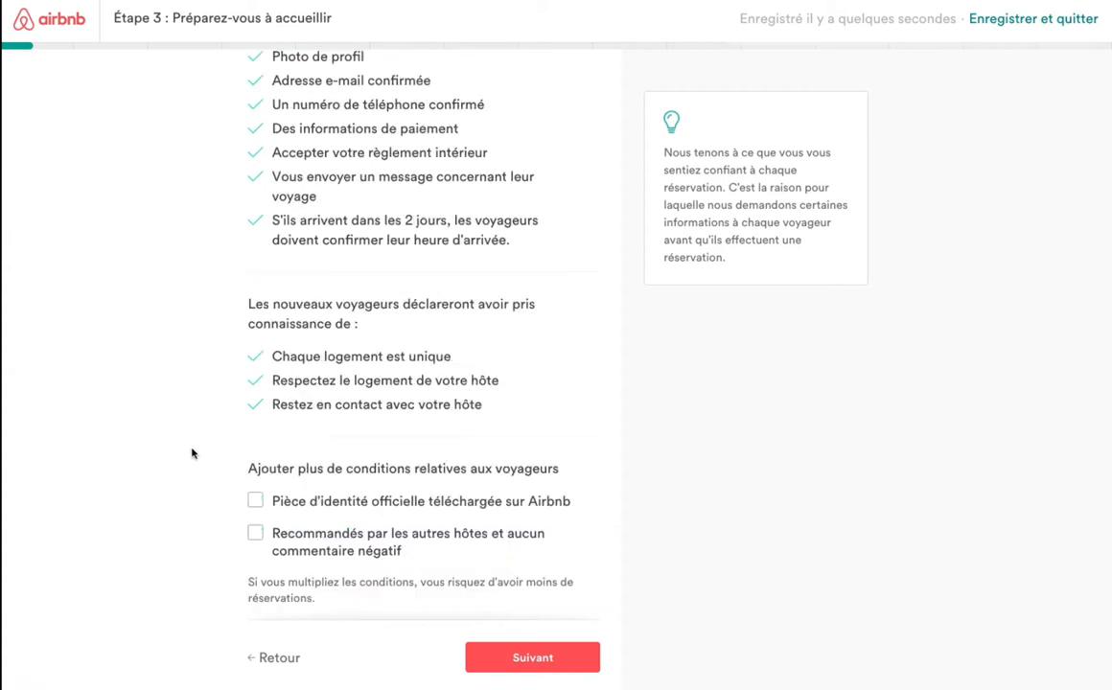
pyautogui.scroll(-1, 193, 448)
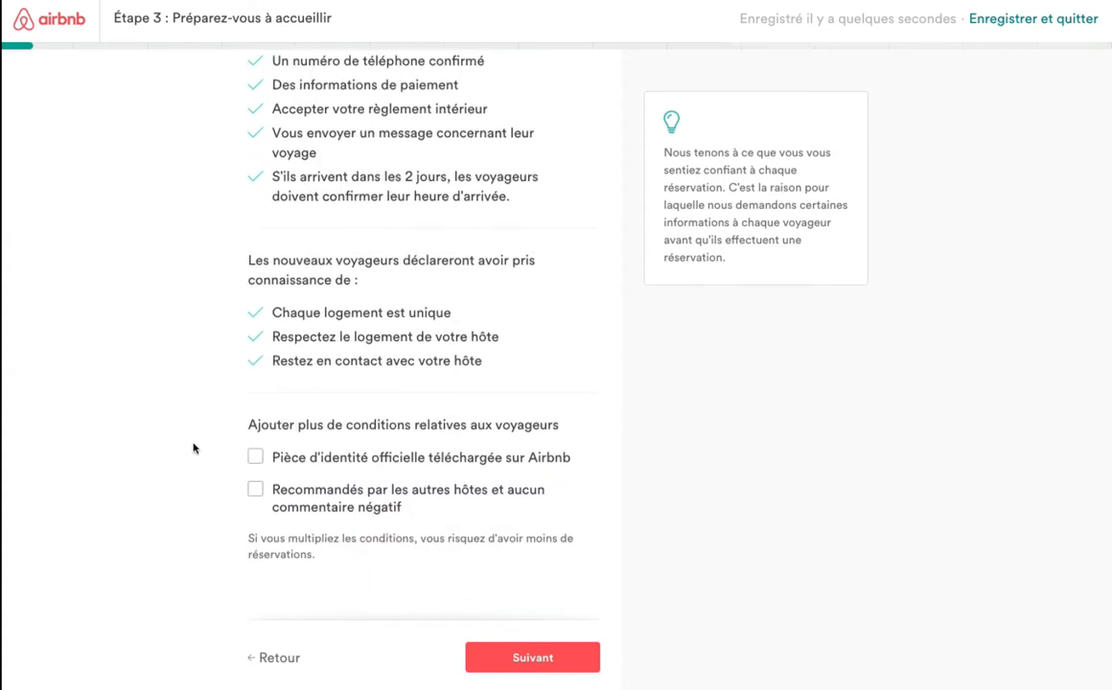
pyautogui.click(256, 459)
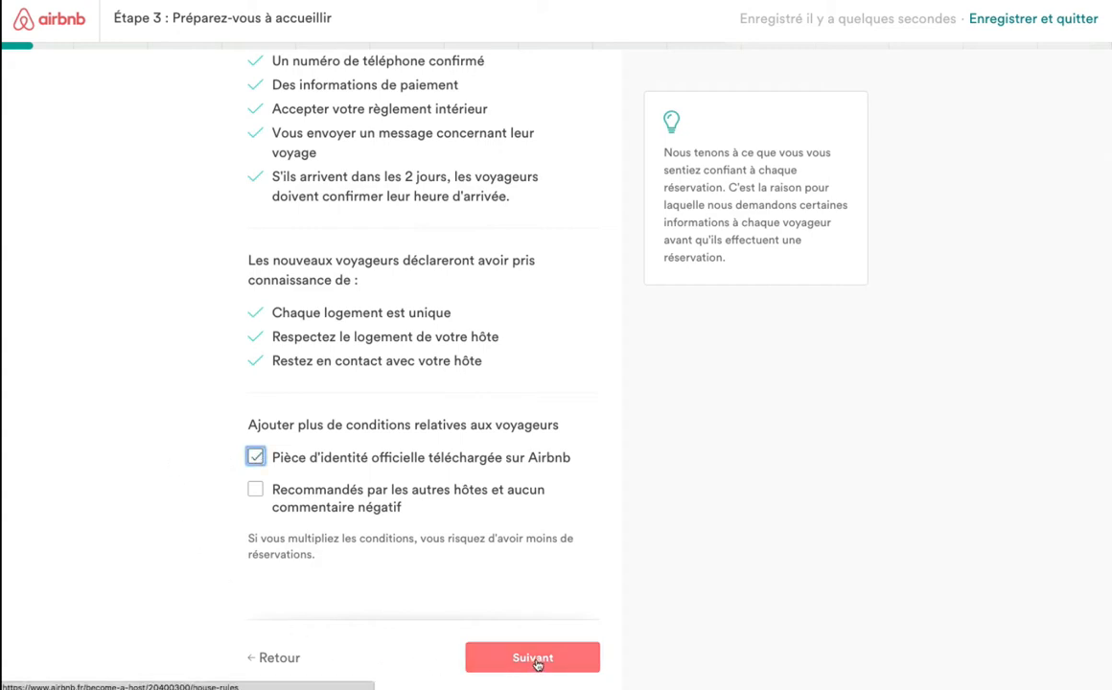
pyautogui.click(535, 659)
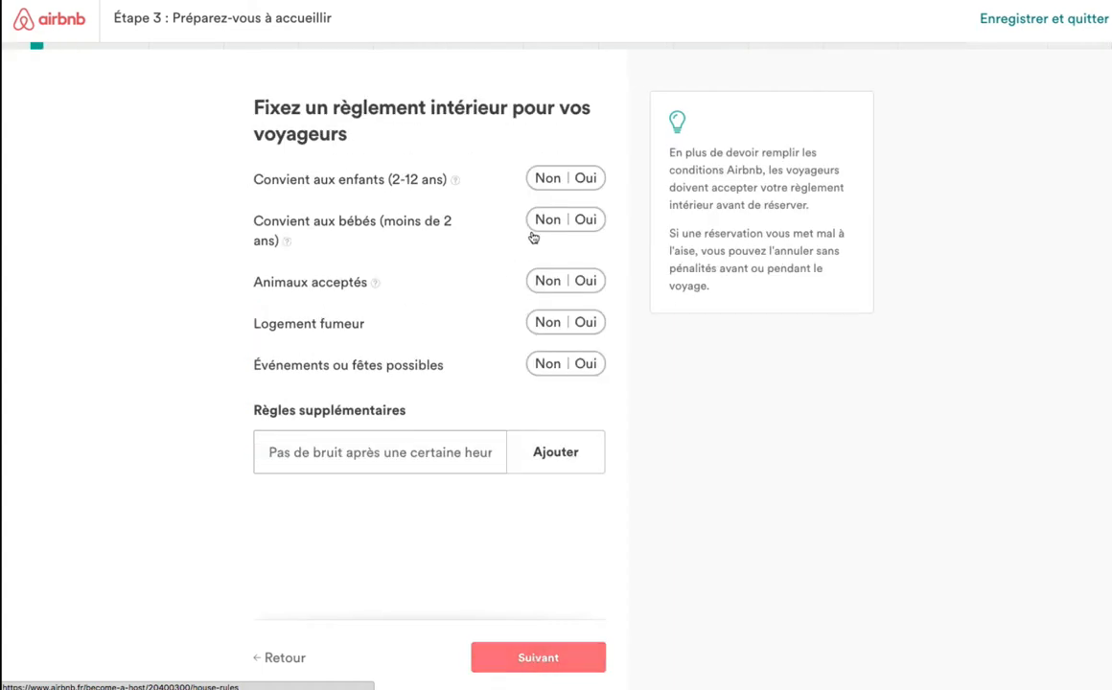
# Set children, babies, pets, smoking and events or parties all to Non.
pyautogui.click(547, 181)
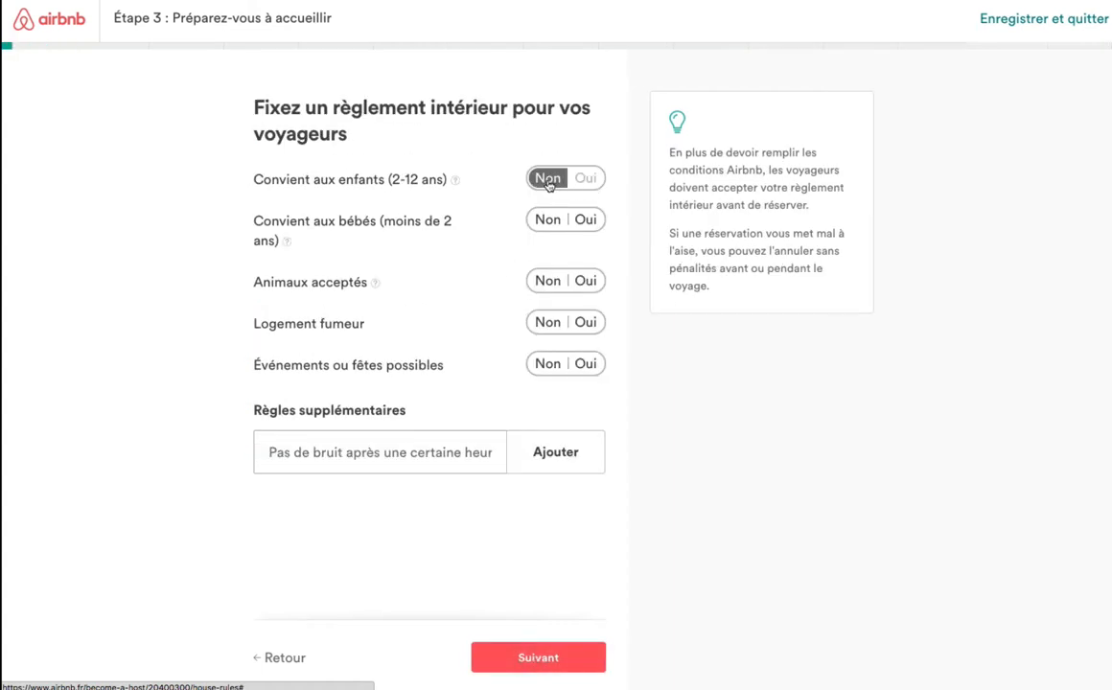
pyautogui.click(548, 219)
pyautogui.click(549, 280)
pyautogui.click(547, 322)
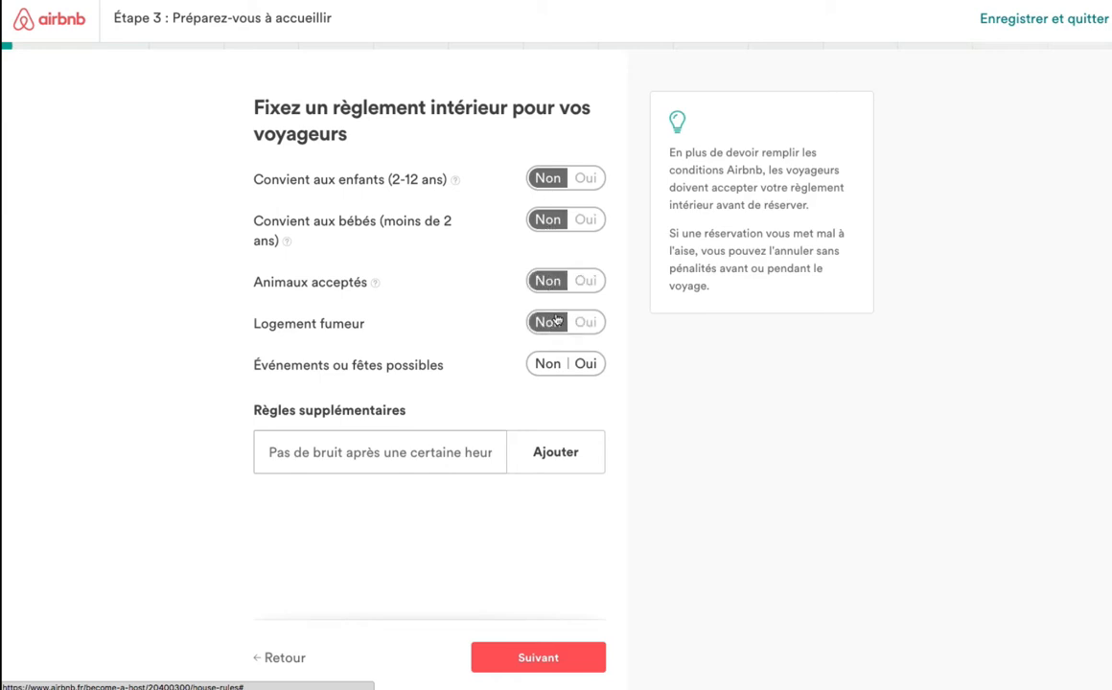
pyautogui.click(554, 363)
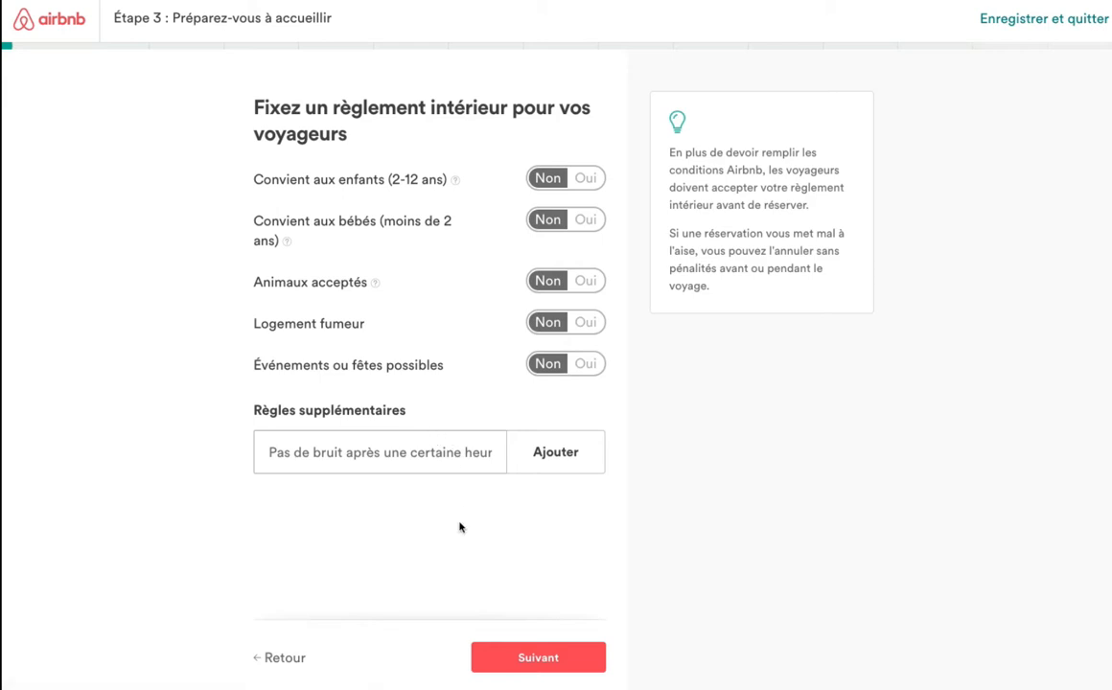
pyautogui.click(532, 658)
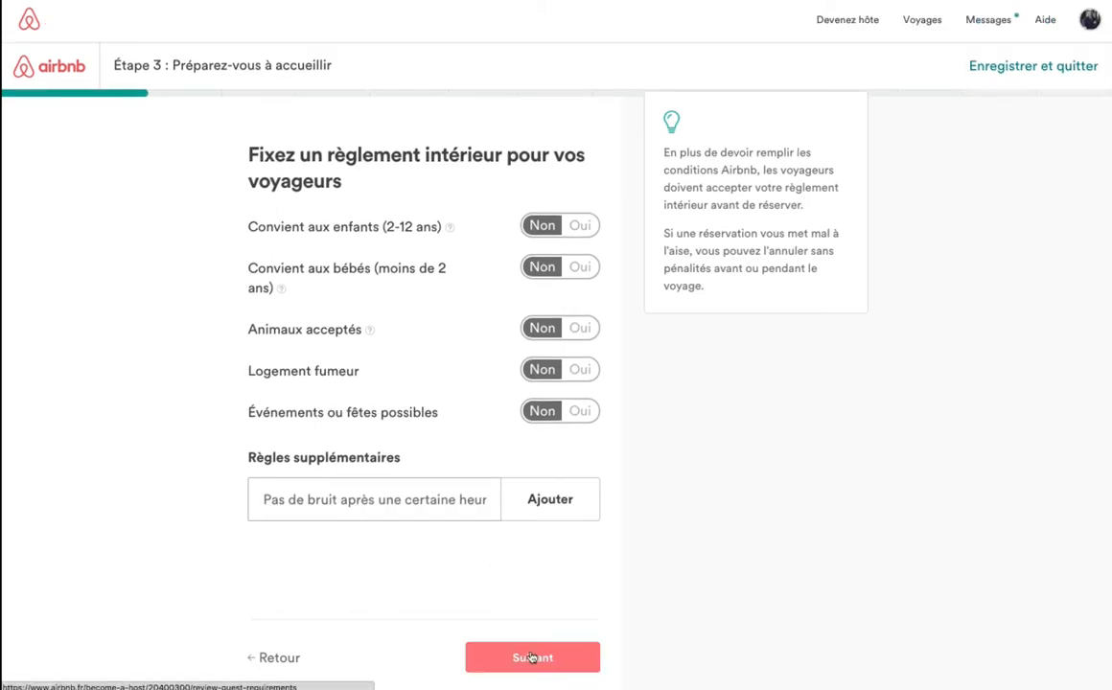
# Try the Ajouter extra-rule option, then save the house rules and continue.
pyautogui.scroll(-3, 189, 367)
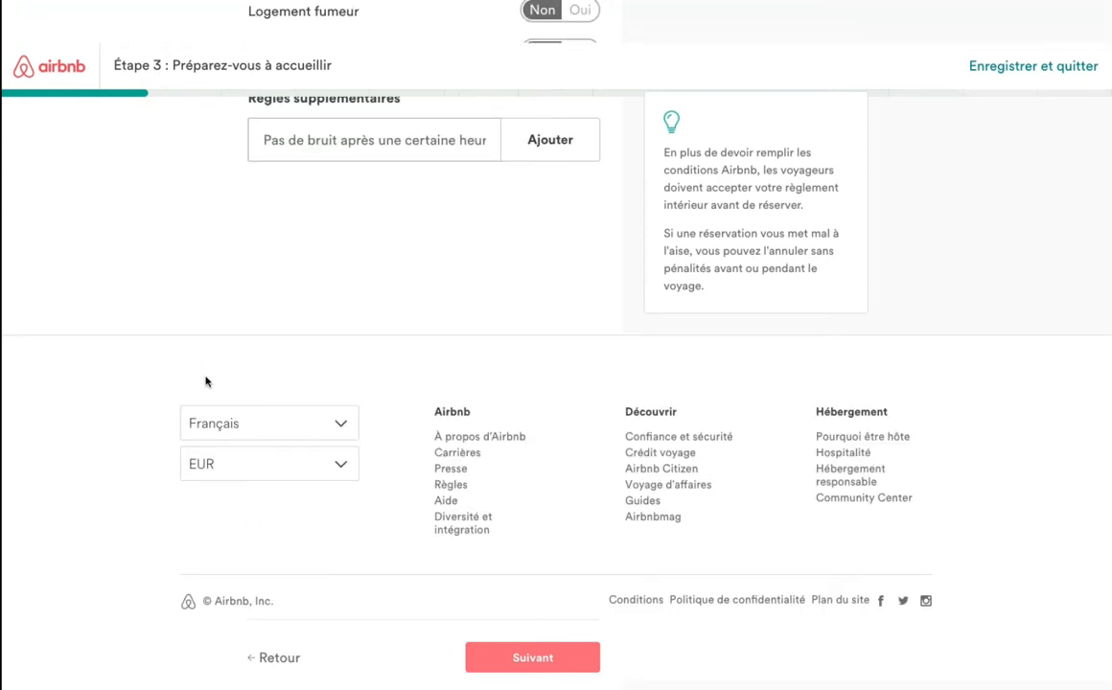
pyautogui.scroll(2, 211, 355)
pyautogui.scroll(2, 217, 338)
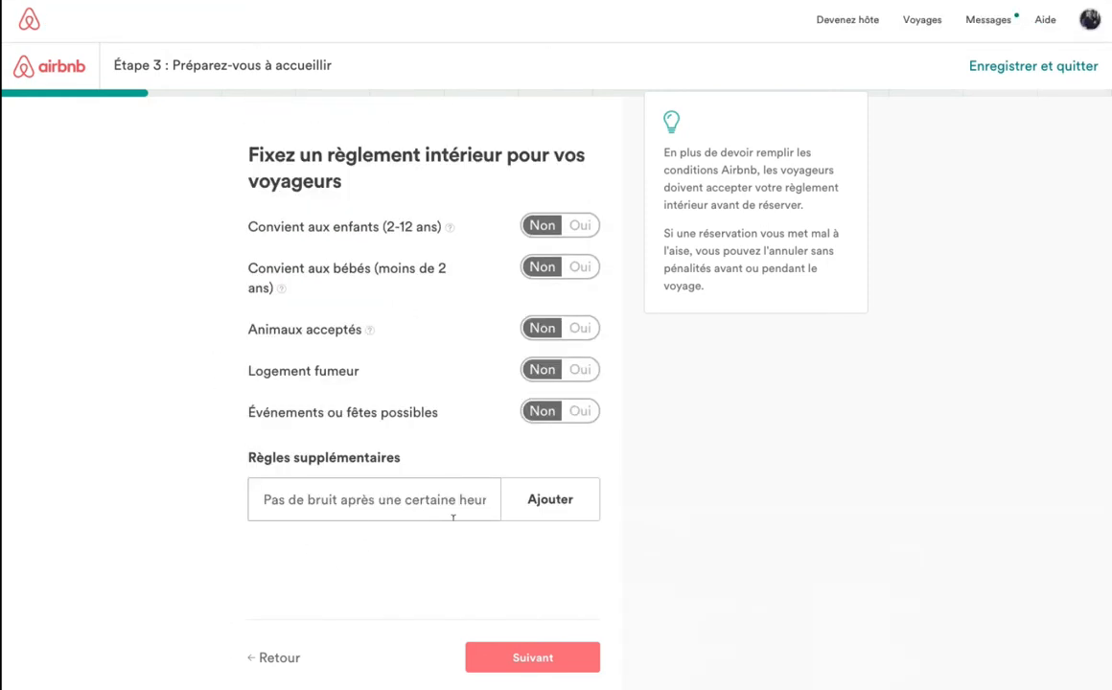
pyautogui.click(552, 501)
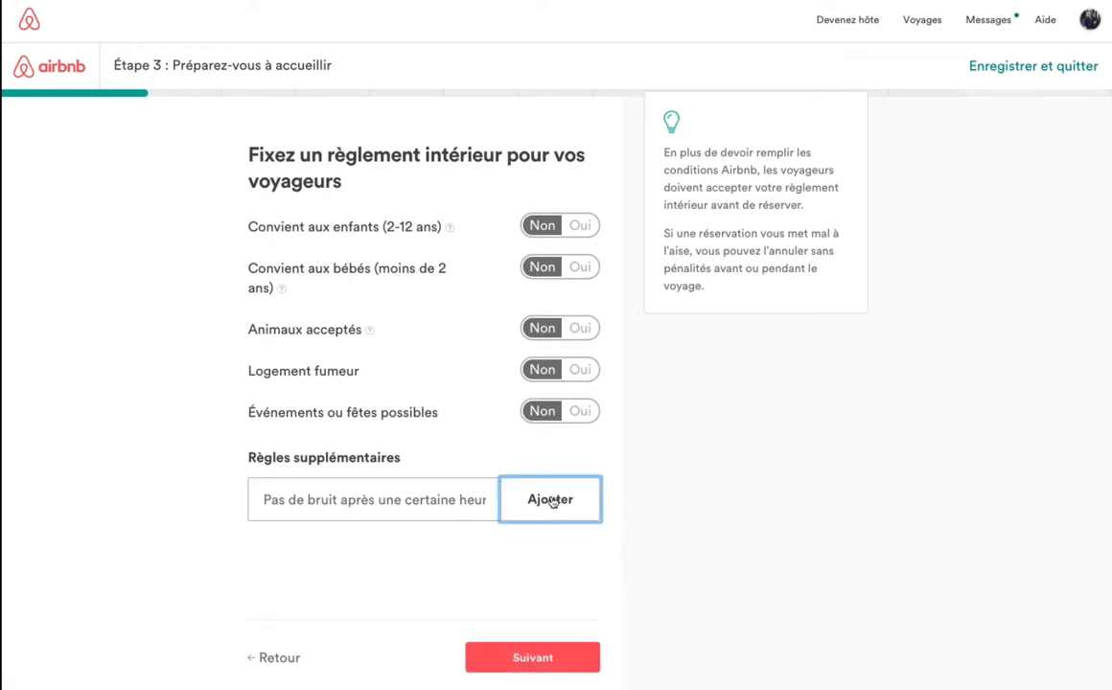
pyautogui.scroll(-2, 220, 517)
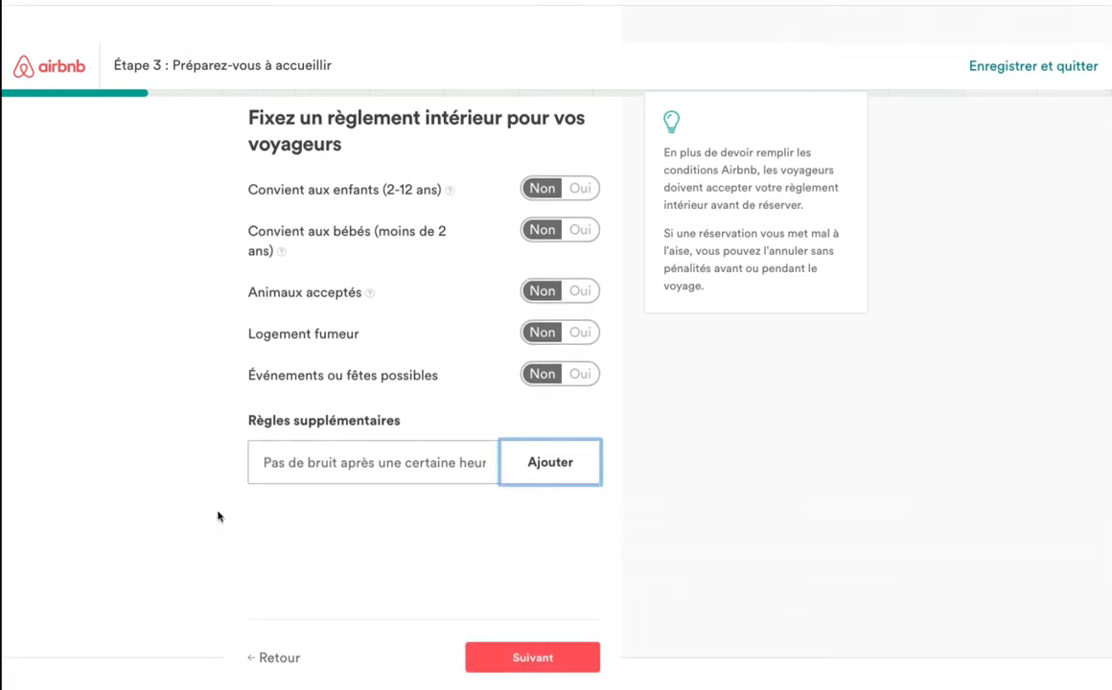
pyautogui.click(548, 661)
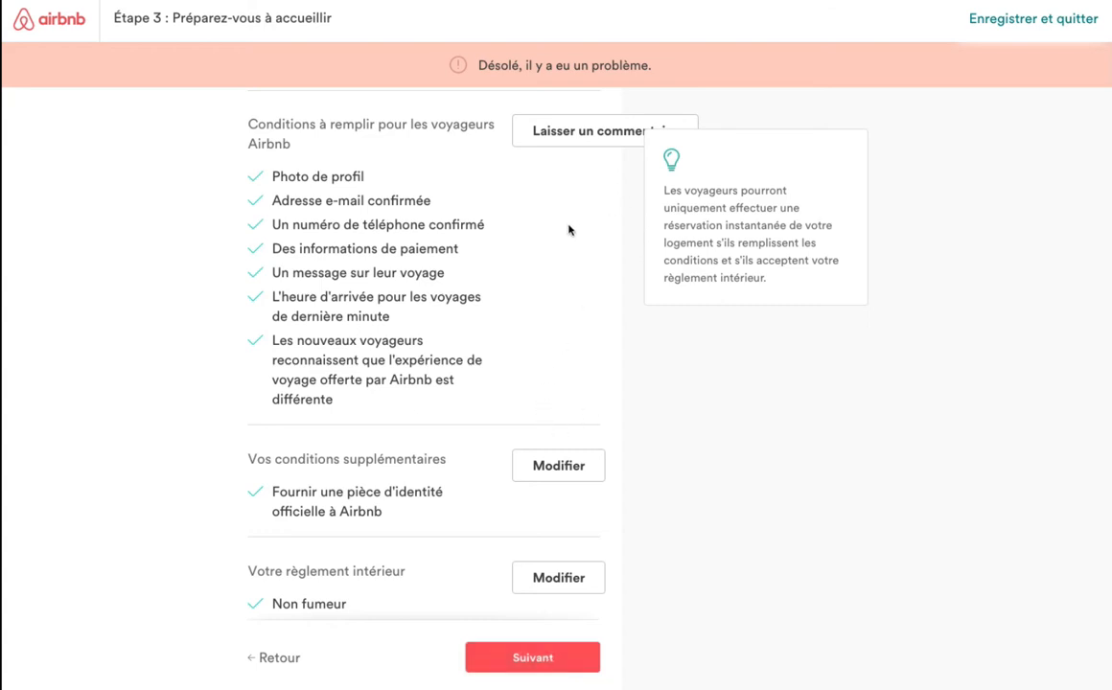
# Read through the detailed guest requirements under 'Laisser un commentaire', leaving 'Pièce d'identité officielle' checked.
pyautogui.scroll(-1, 568, 231)
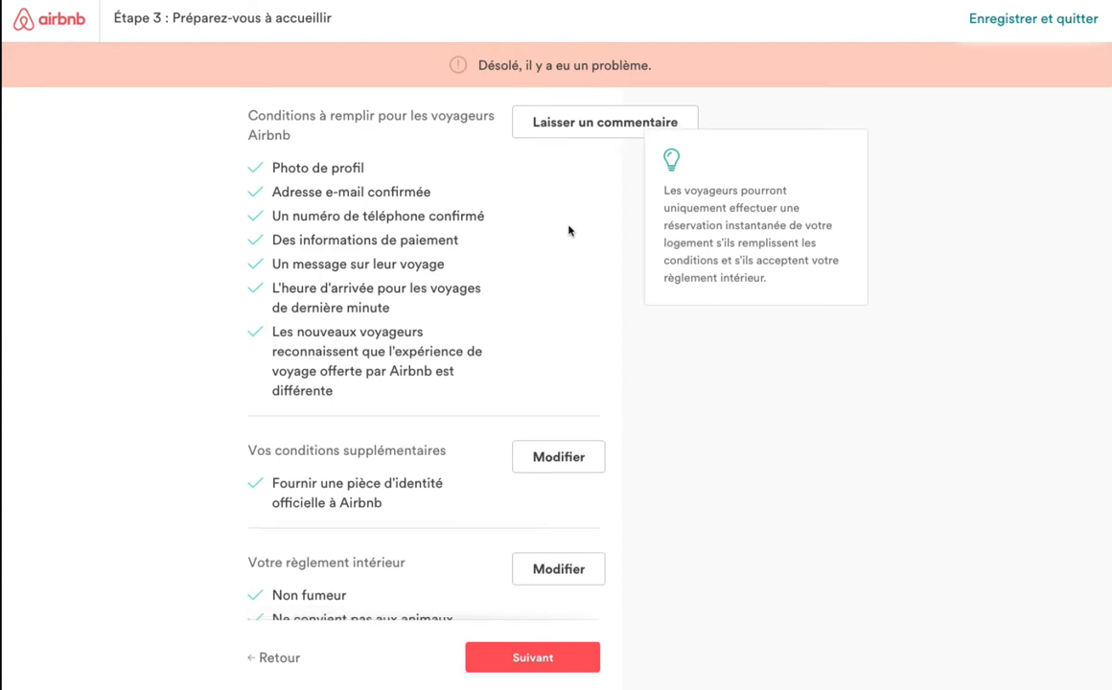
pyautogui.scroll(3, 567, 230)
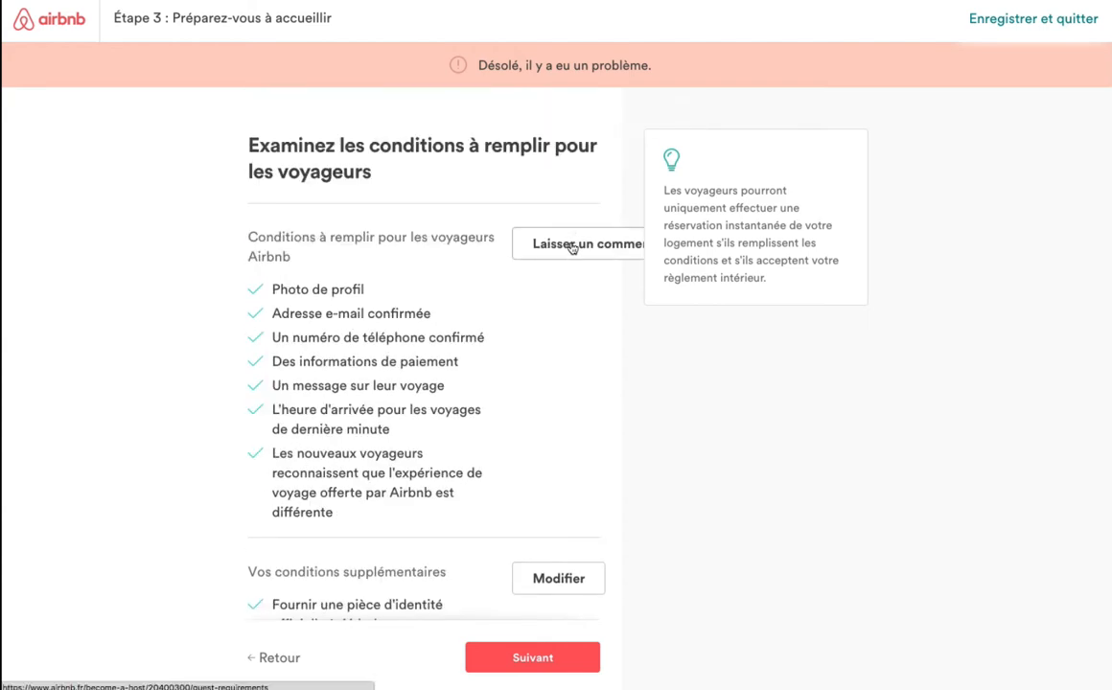
pyautogui.click(571, 246)
pyautogui.scroll(2, 571, 248)
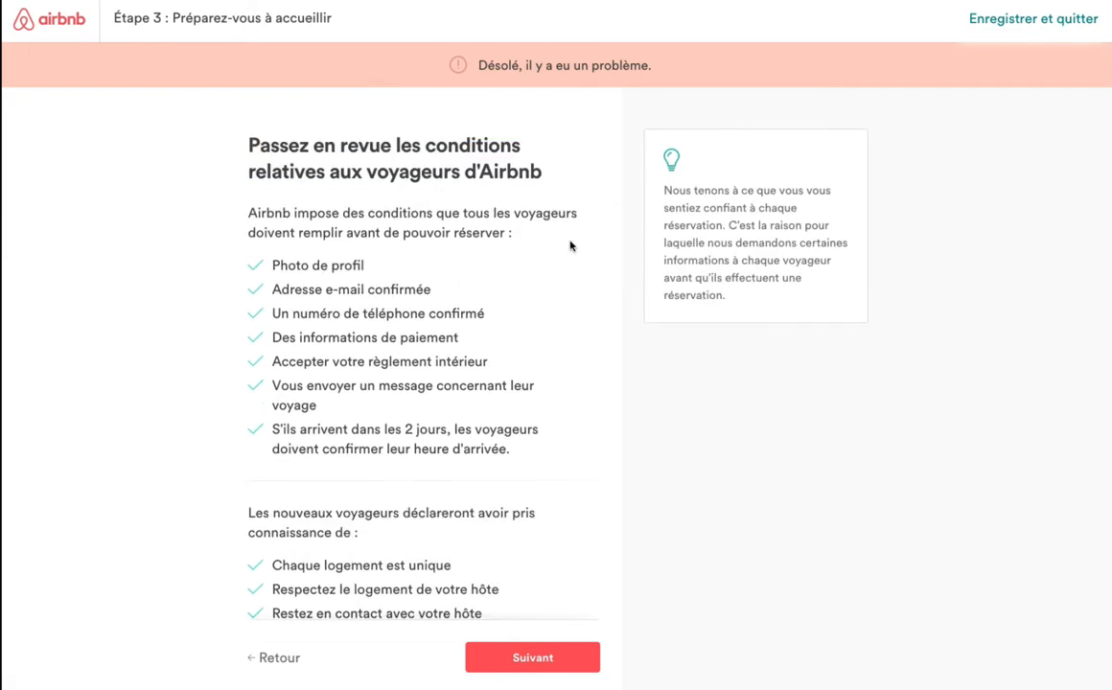
pyautogui.scroll(-4, 570, 246)
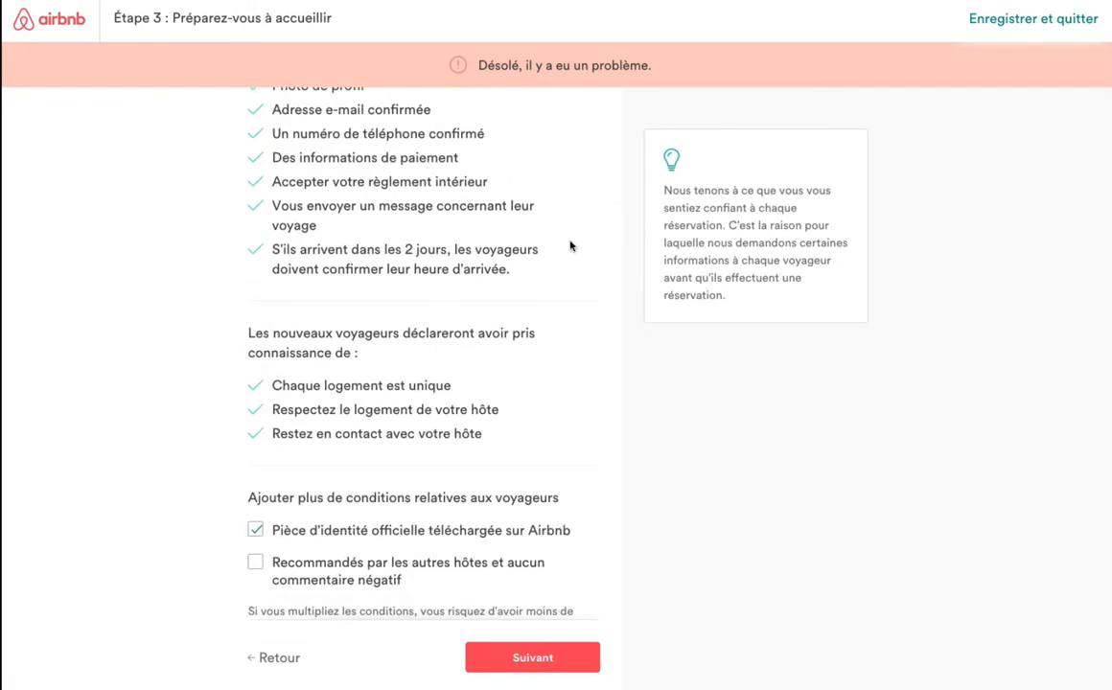
pyautogui.scroll(-1, 571, 246)
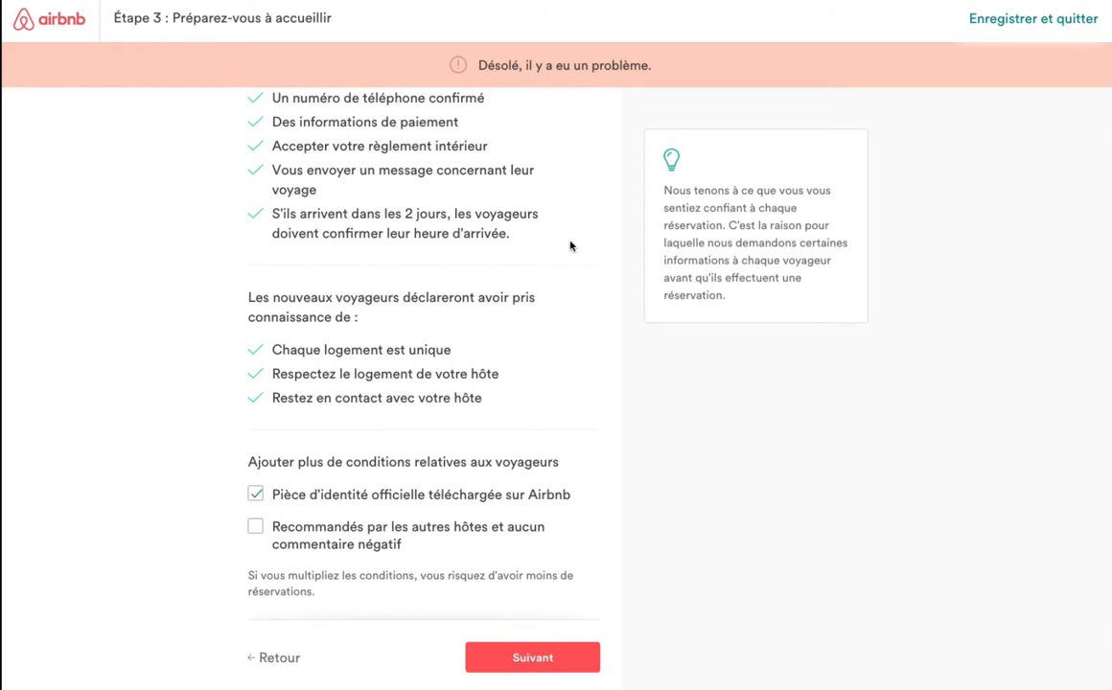
pyautogui.scroll(3, 570, 247)
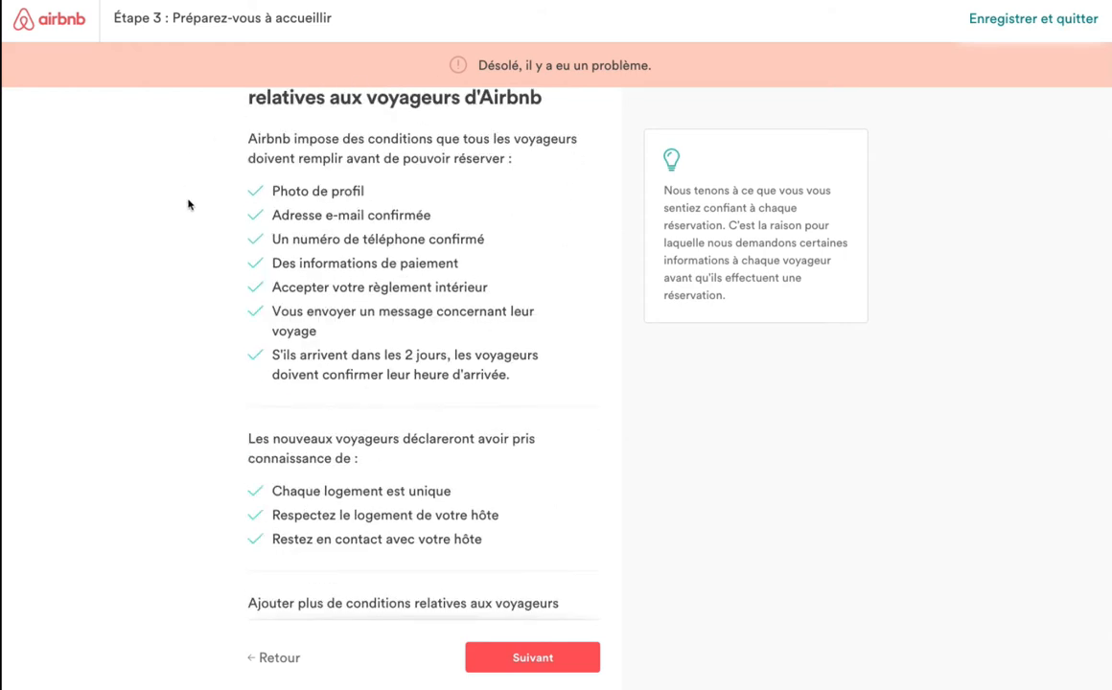
pyautogui.scroll(-1, 431, 321)
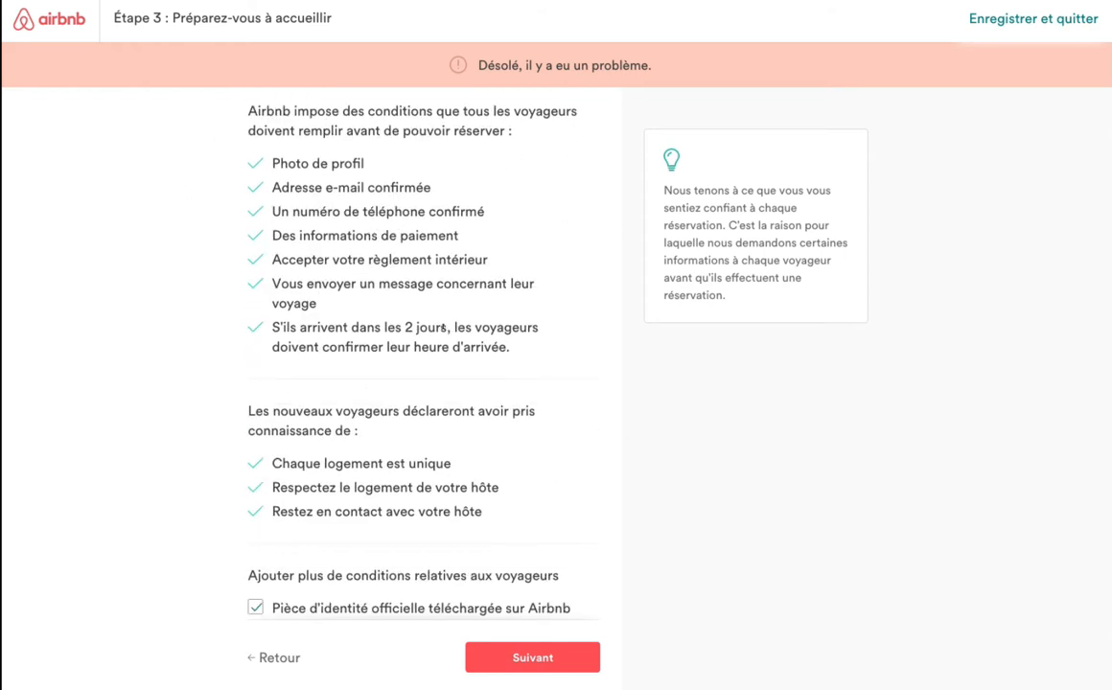
pyautogui.scroll(-1, 519, 355)
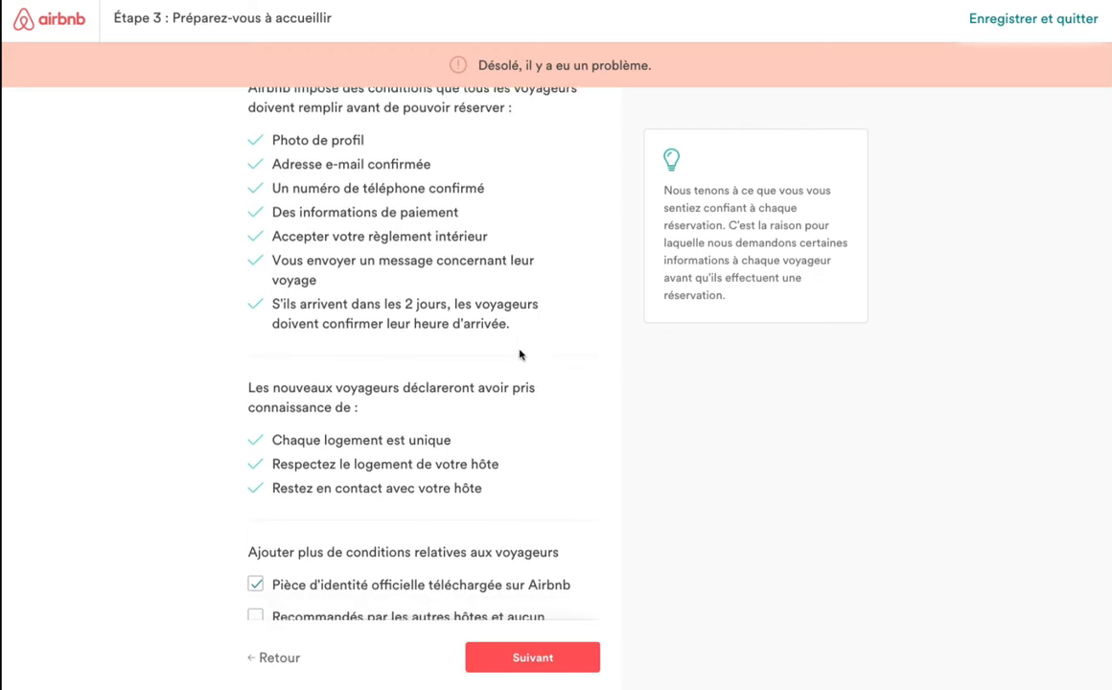
pyautogui.scroll(-3, 540, 352)
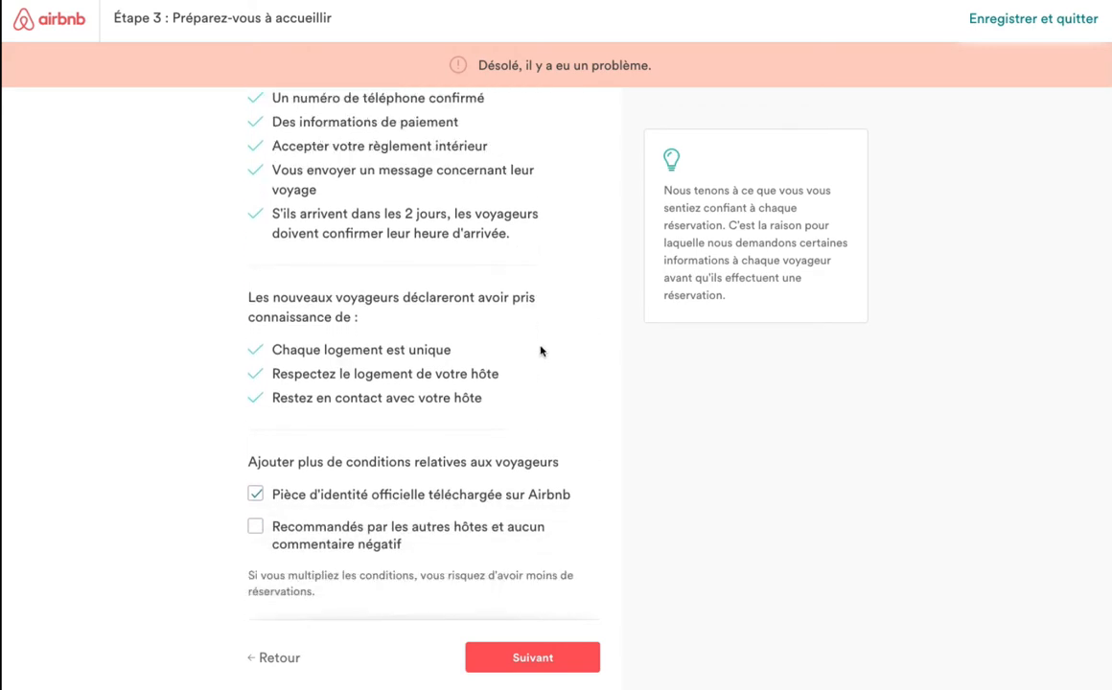
pyautogui.click(533, 658)
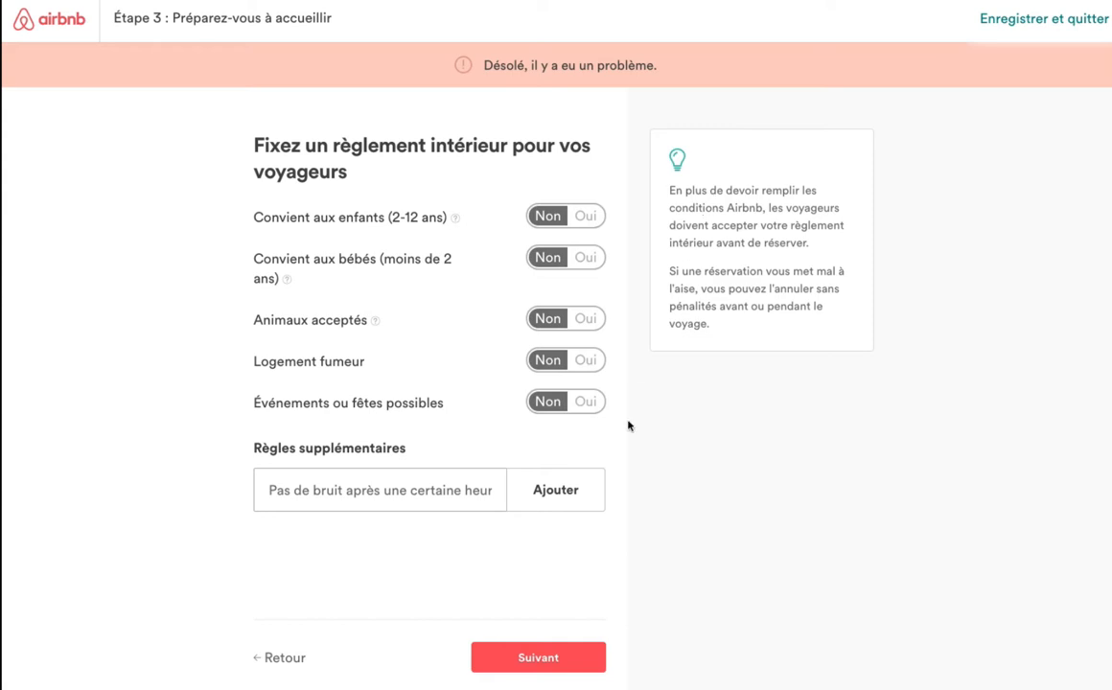
# Leave every house rule on Non, touch the Règles supplémentaires field, and return to the summary.
pyautogui.click(463, 485)
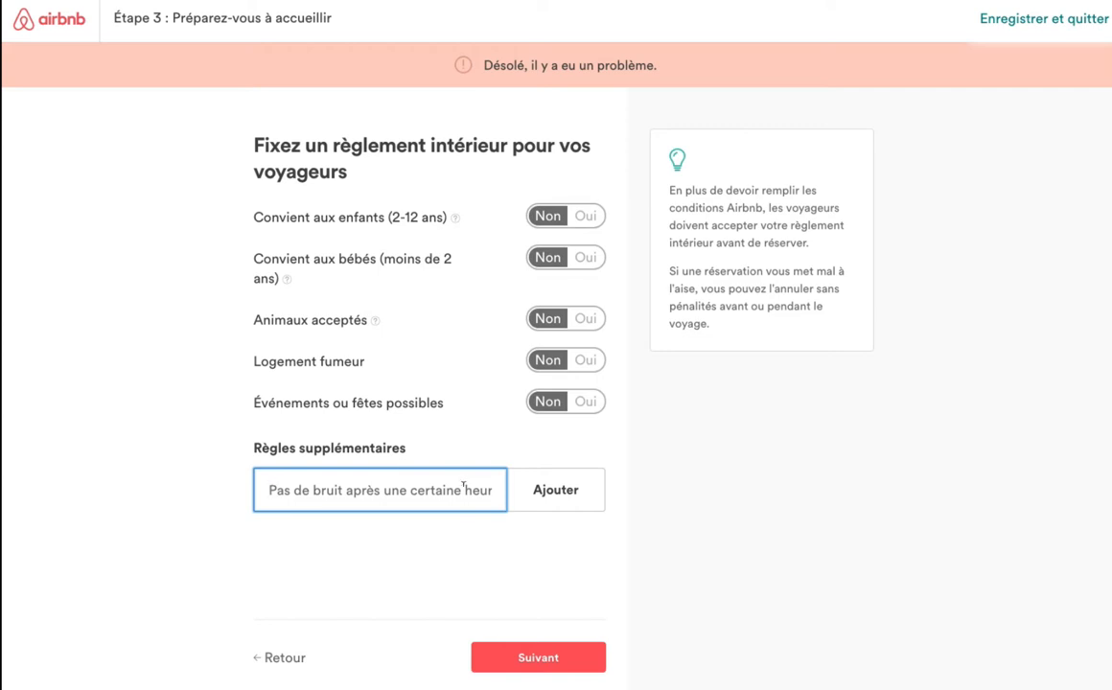
pyautogui.click(560, 660)
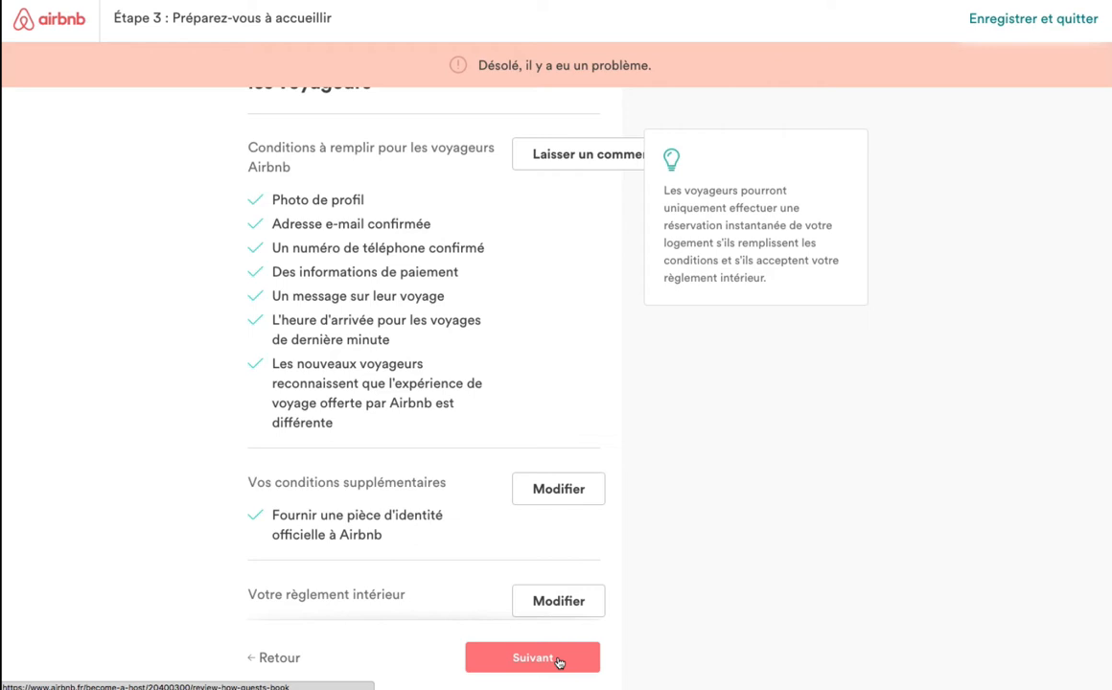
# Read through the conditions summary down to the house rules (check-in from 15:00), then continue.
pyautogui.scroll(2, 486, 353)
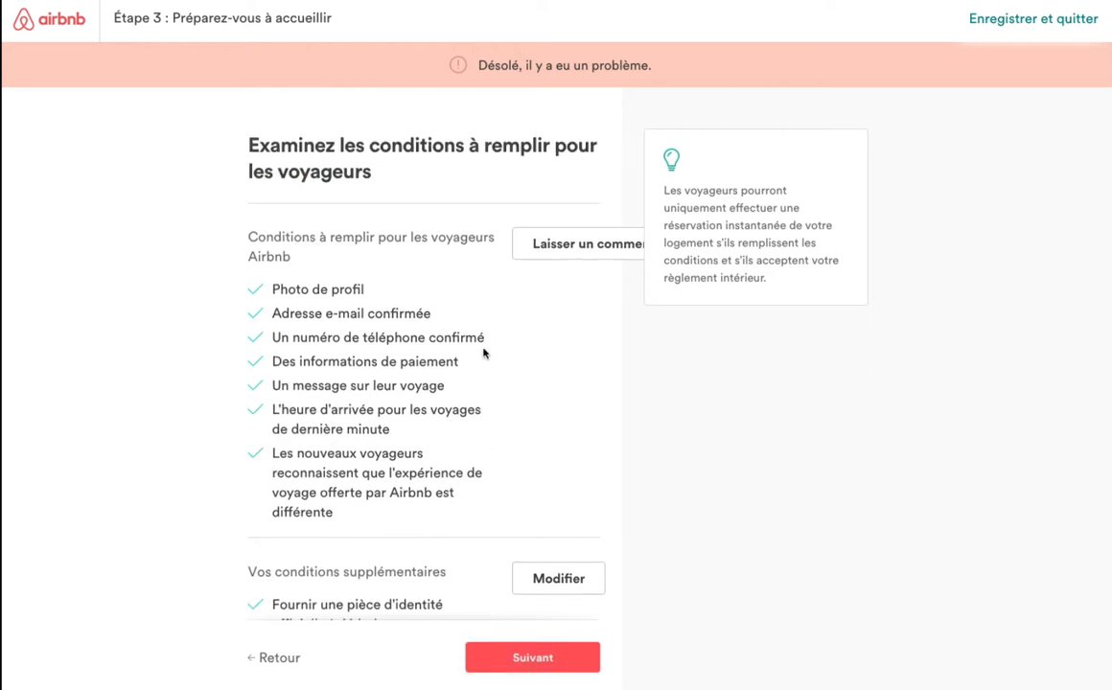
pyautogui.scroll(-5, 483, 353)
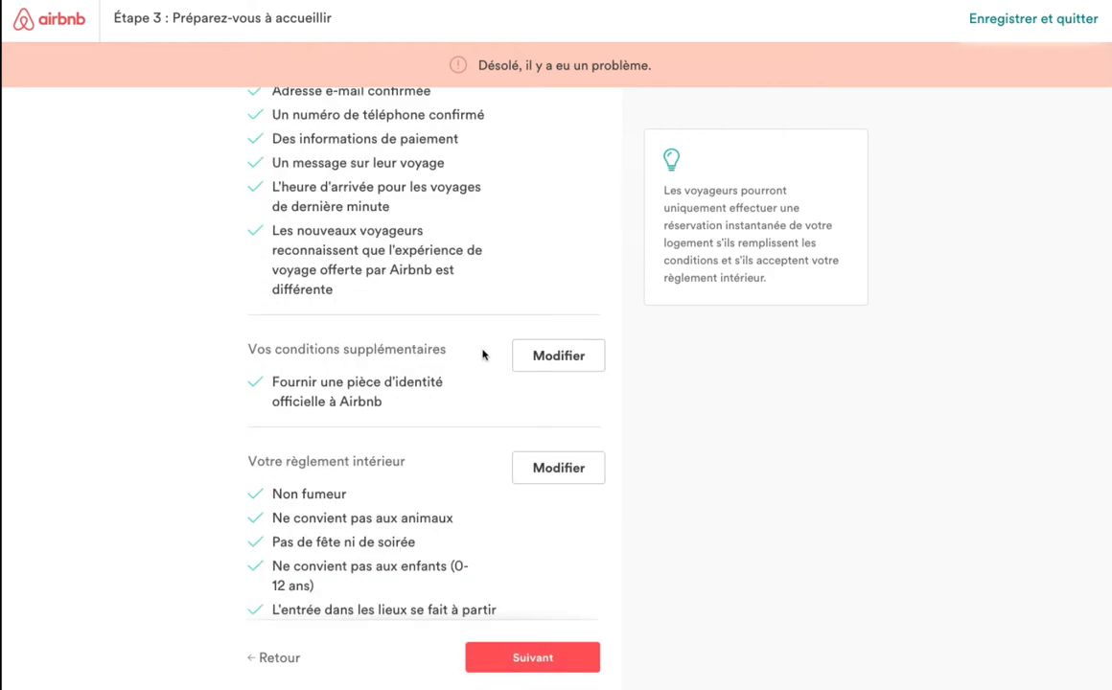
pyautogui.scroll(4, 483, 353)
pyautogui.scroll(-2, 483, 353)
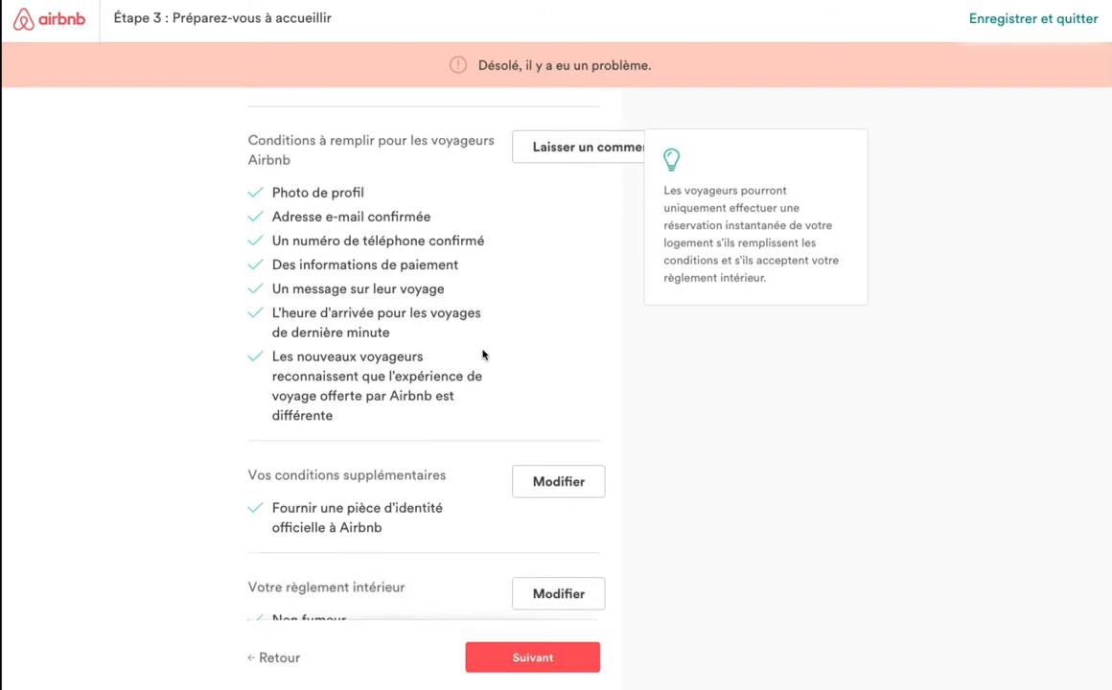
pyautogui.scroll(-1, 483, 353)
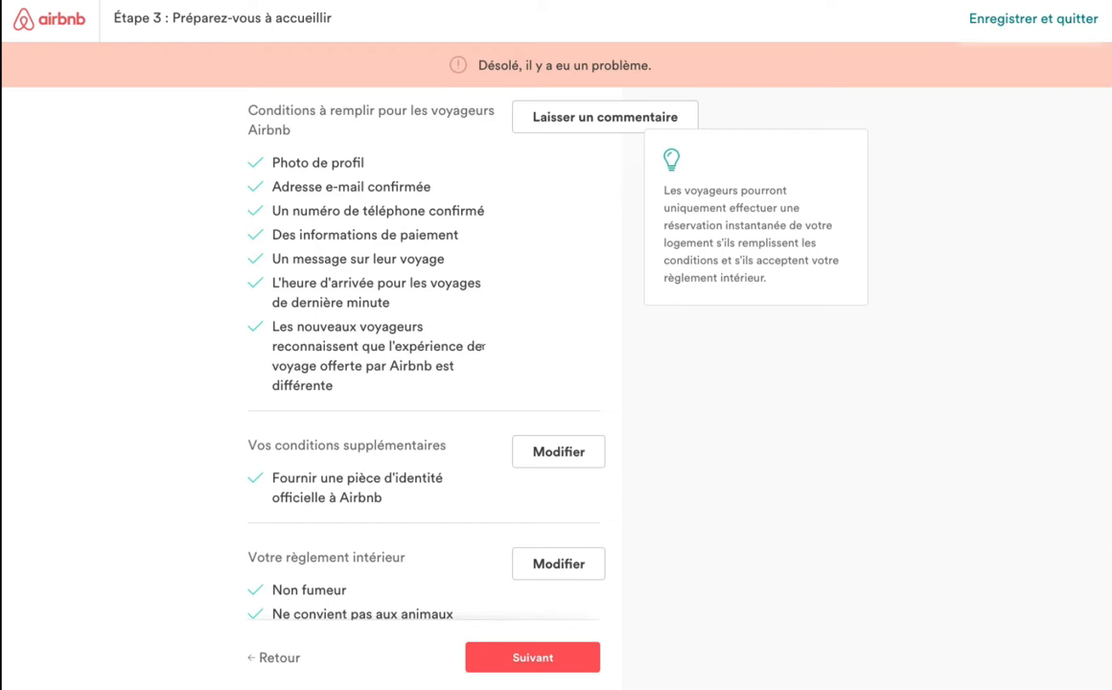
pyautogui.scroll(-3, 484, 346)
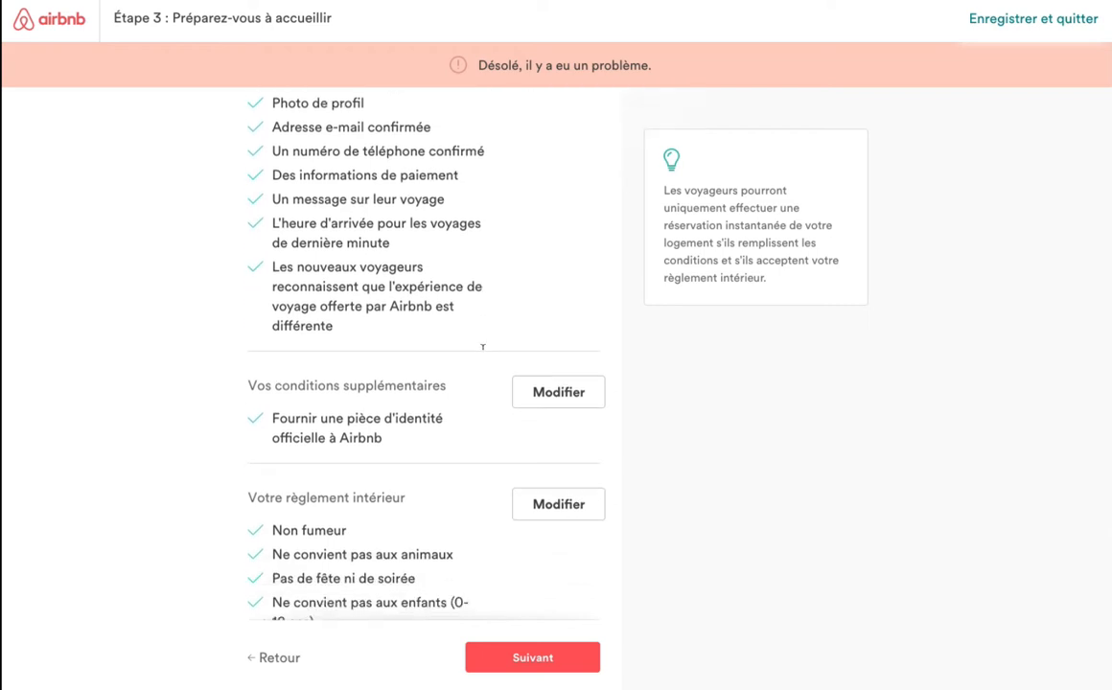
pyautogui.scroll(-2, 483, 347)
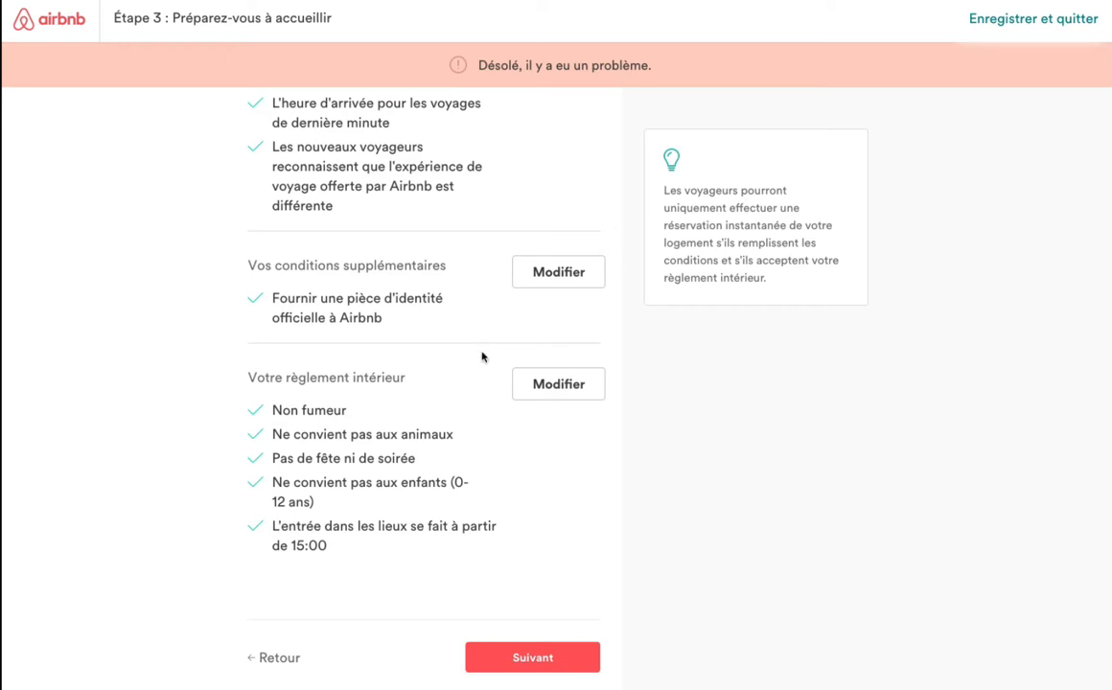
pyautogui.click(566, 660)
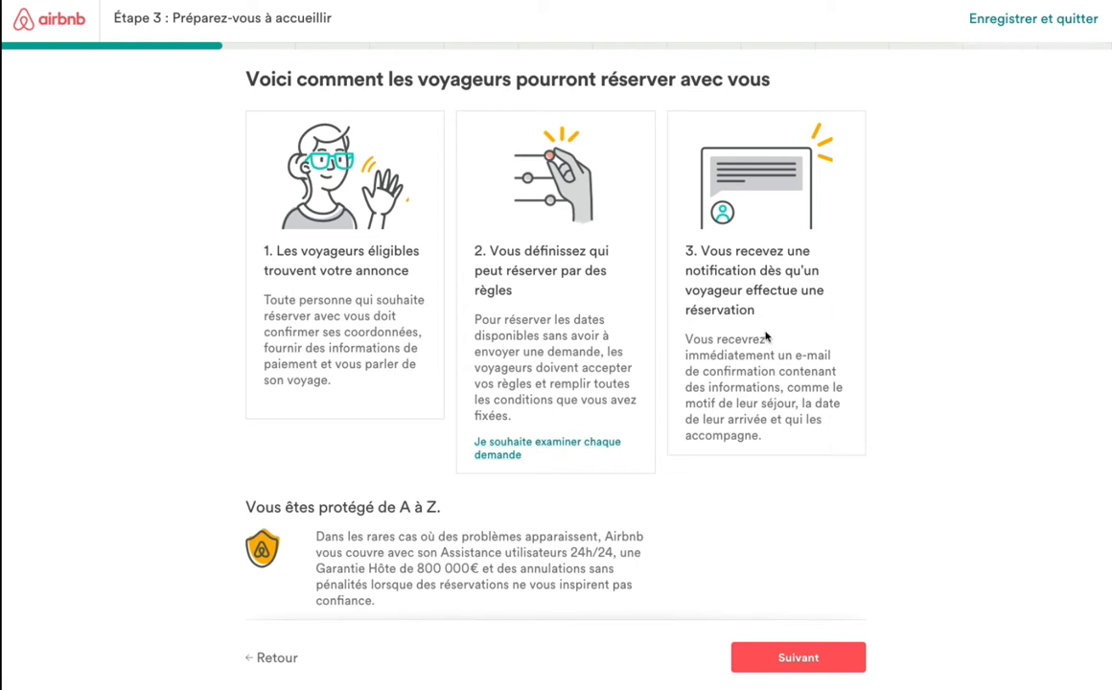
# Look at 'Je souhaite examiner chaque demande', then keep 'Autoriser les réservations instantanées' and continue.
pyautogui.click(584, 448)
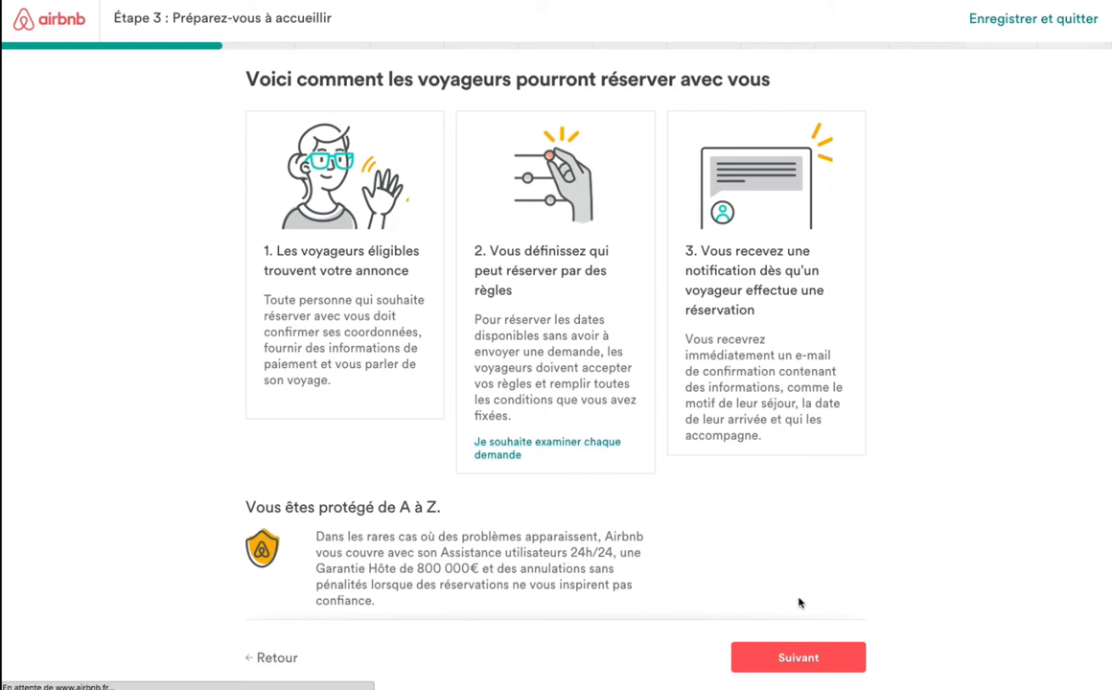
pyautogui.click(806, 658)
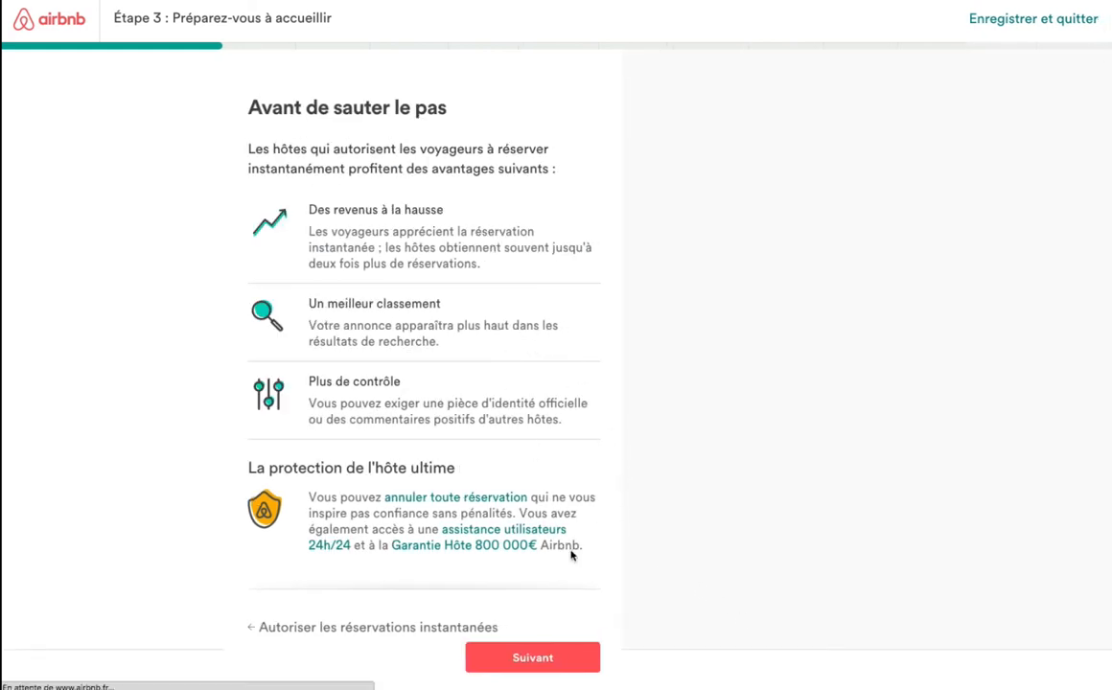
pyautogui.click(569, 646)
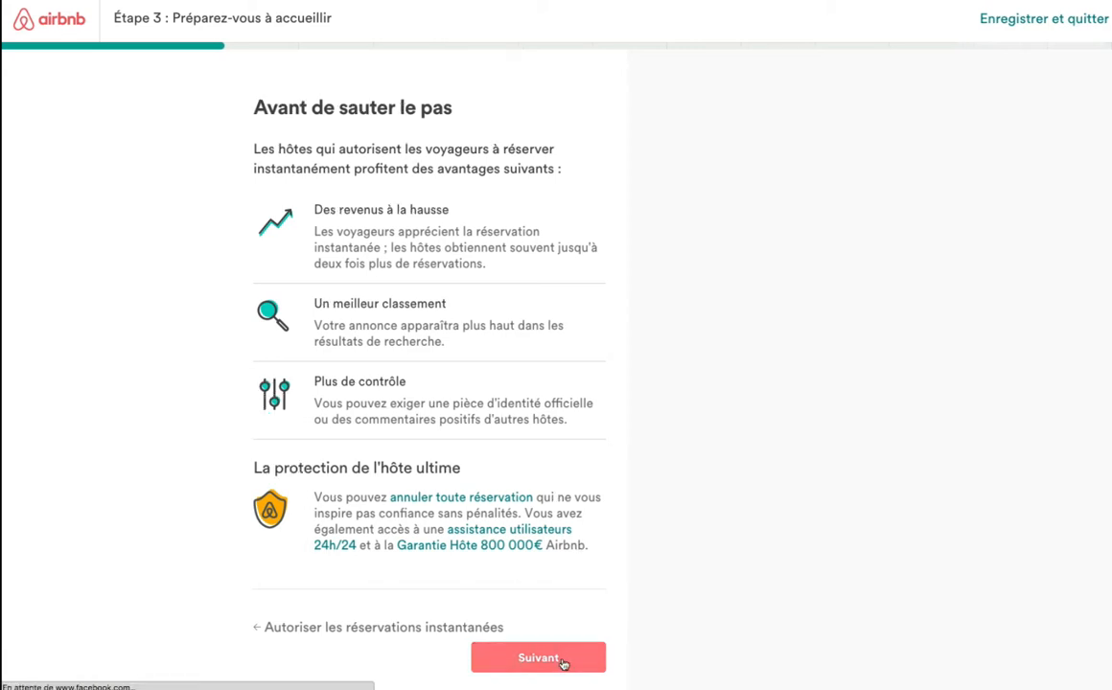
pyautogui.click(432, 628)
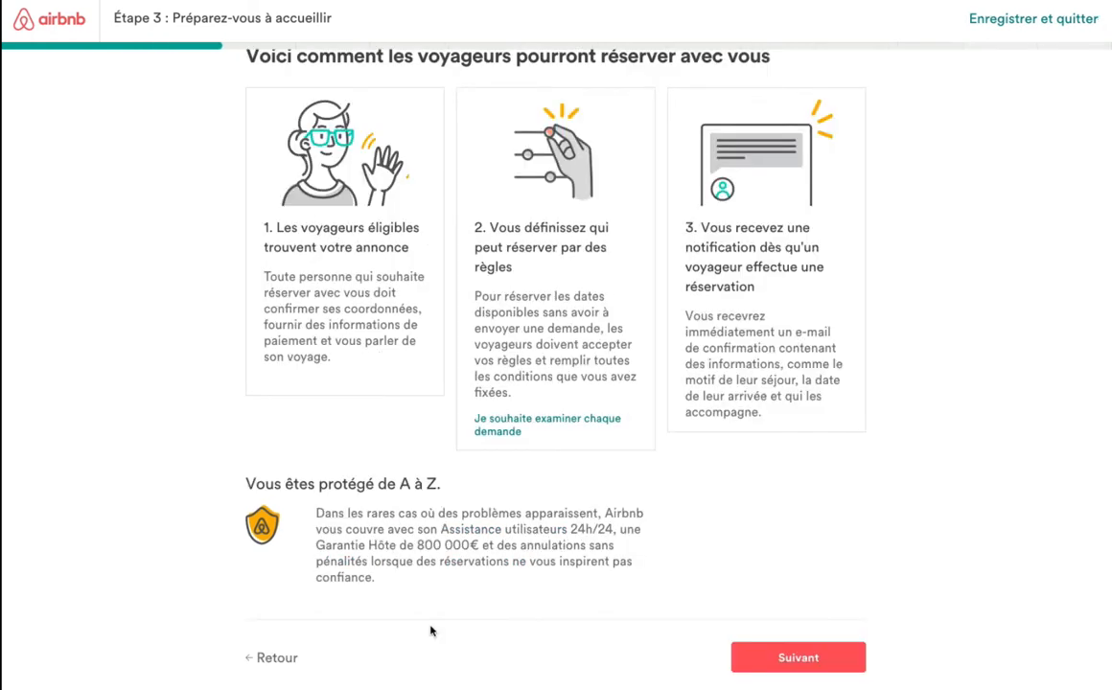
pyautogui.click(785, 656)
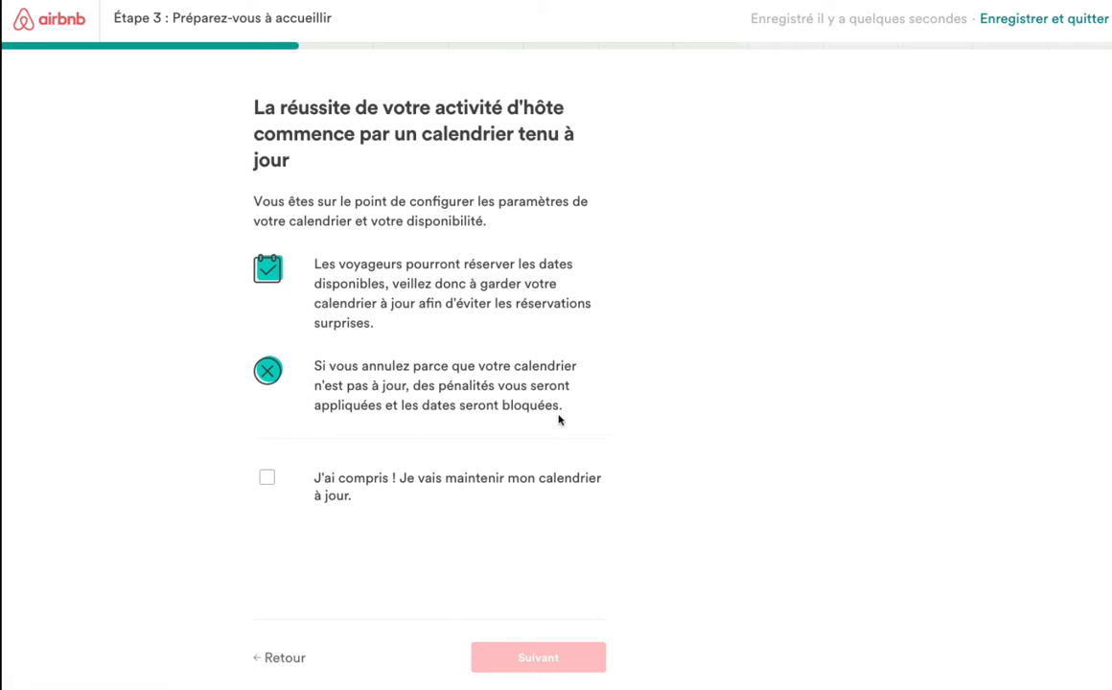
# Commit to an up-to-date calendar, answering 'Je n'ai jamais hébergé de voyageurs' and frequency 'Par intermittence'.
pyautogui.click(265, 477)
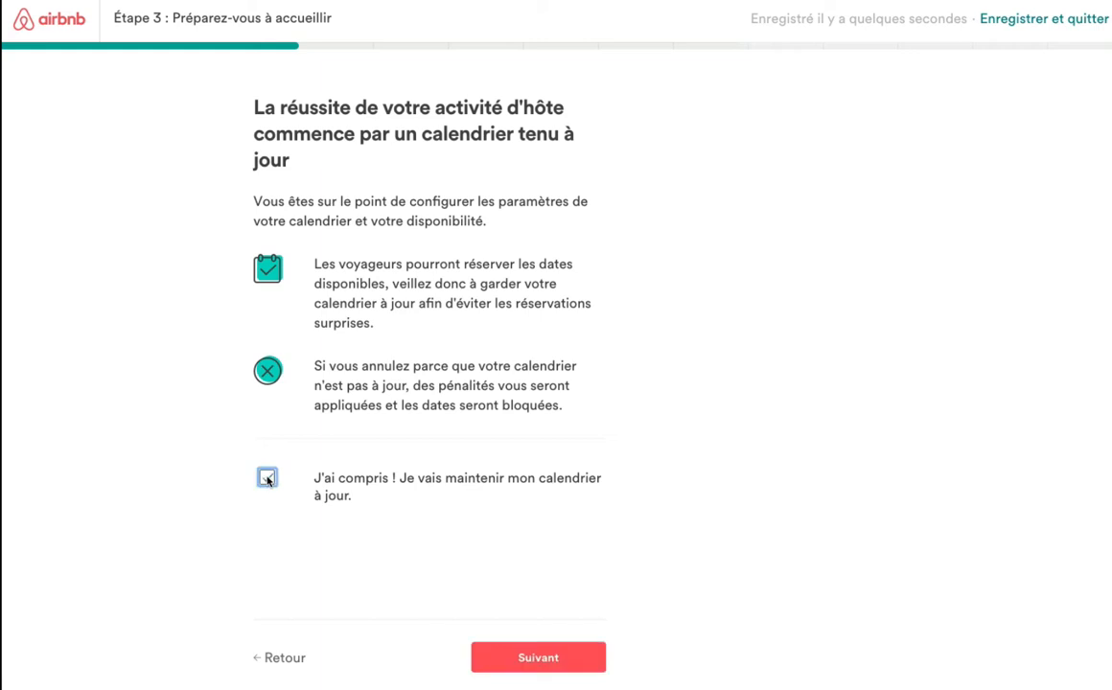
pyautogui.click(579, 661)
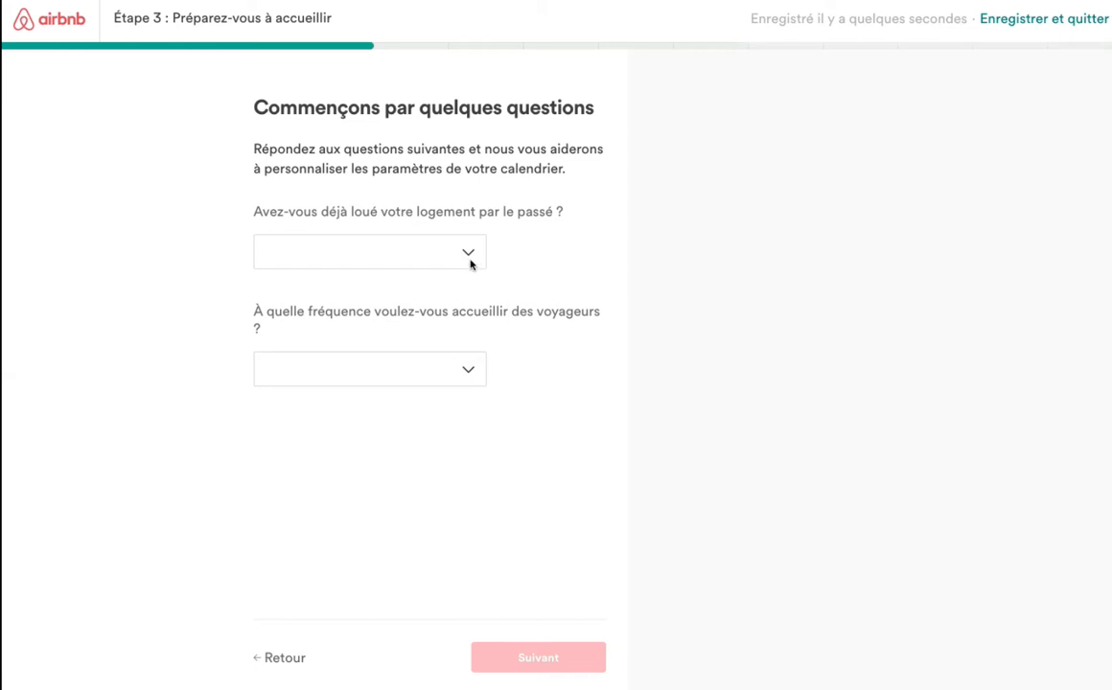
pyautogui.click(428, 241)
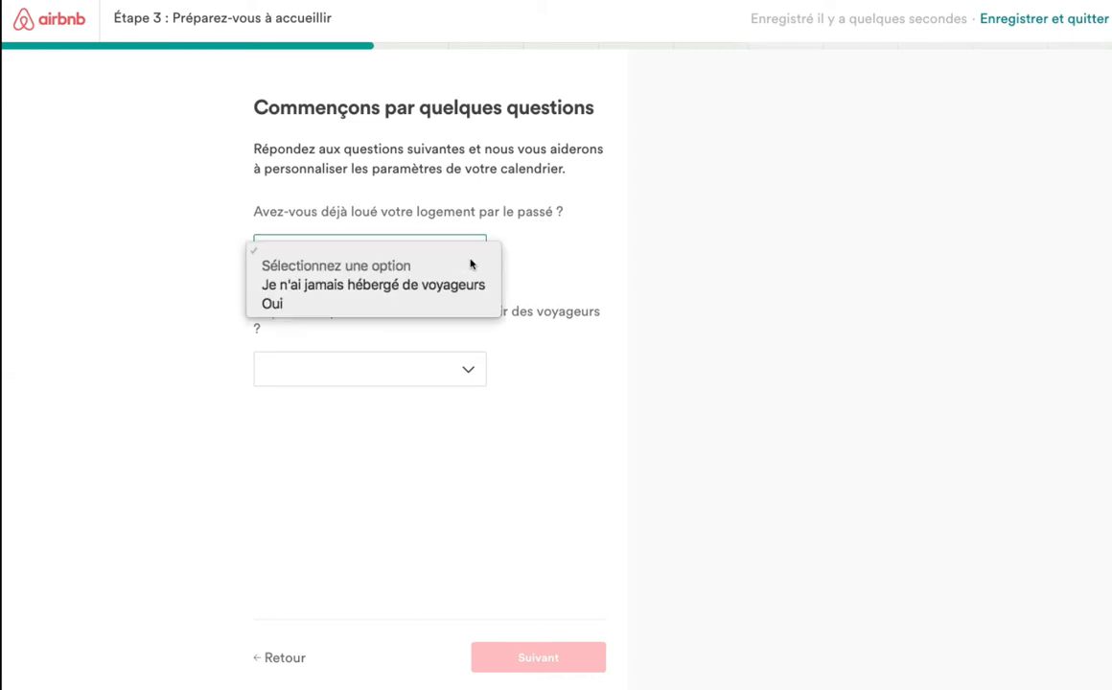
pyautogui.click(418, 285)
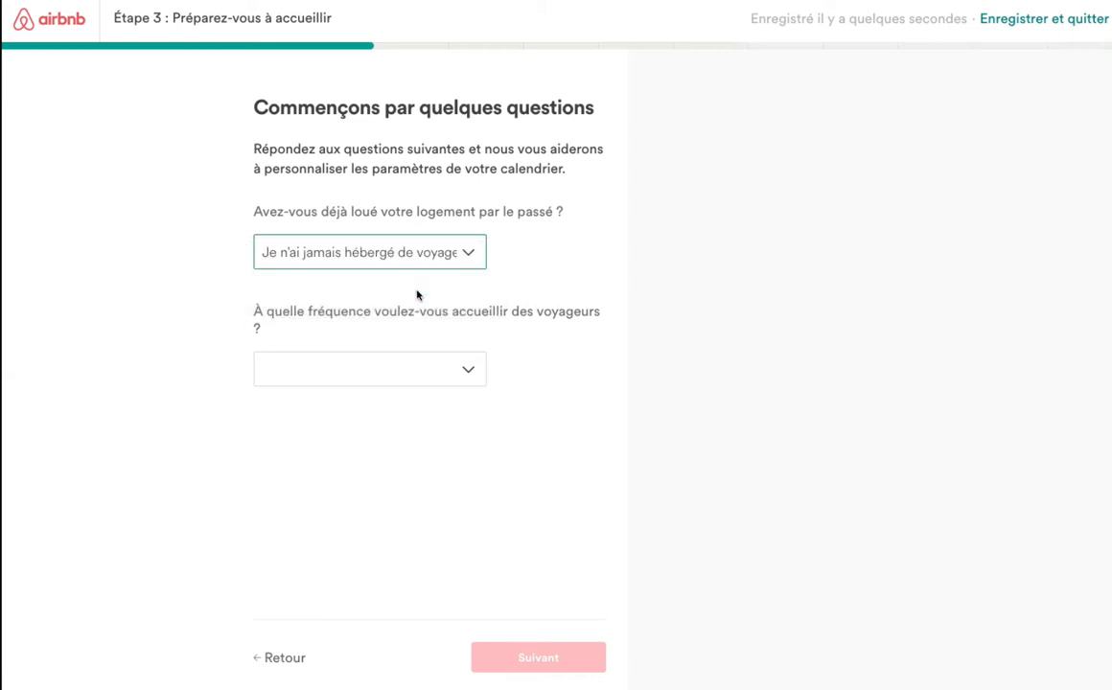
pyautogui.click(463, 371)
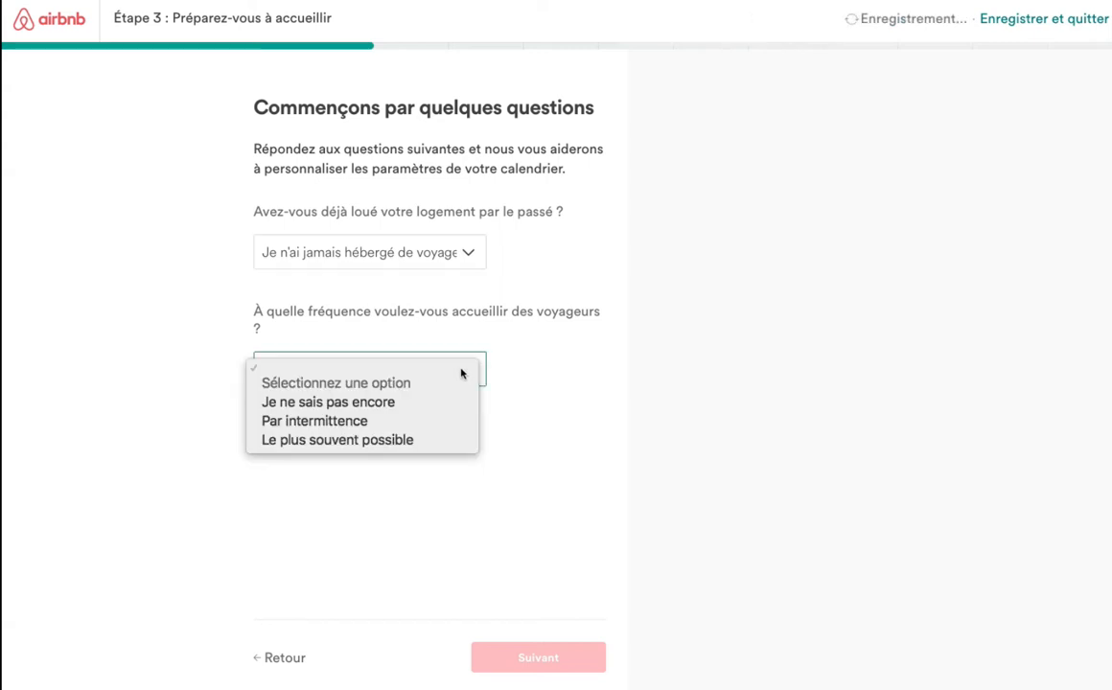
pyautogui.click(422, 425)
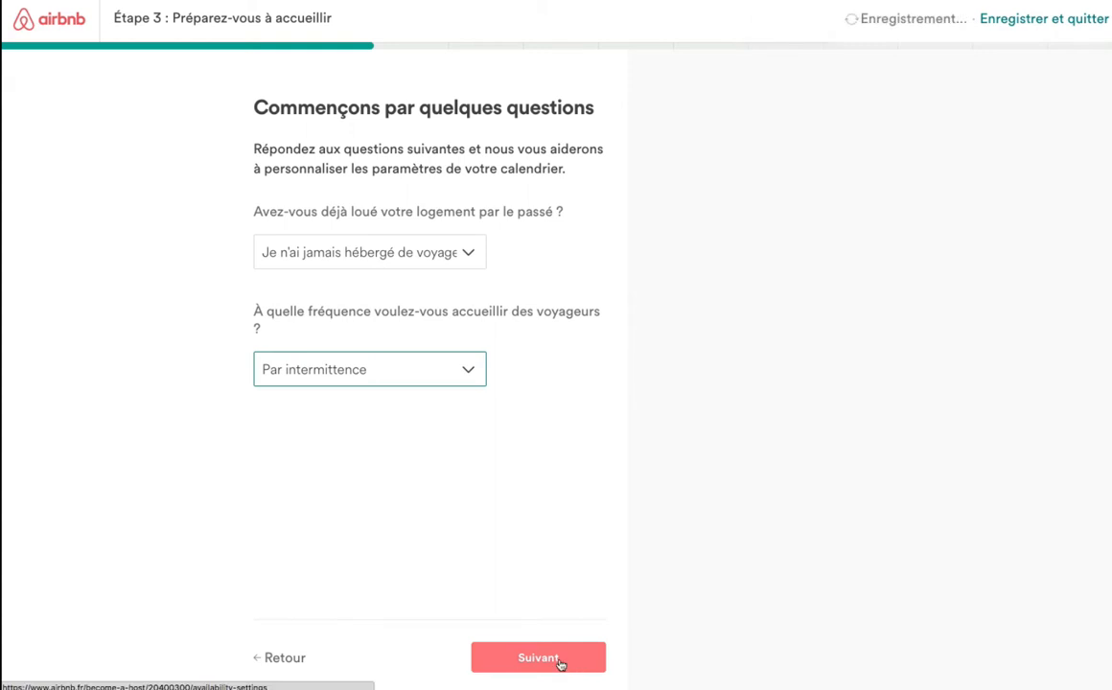
pyautogui.click(561, 661)
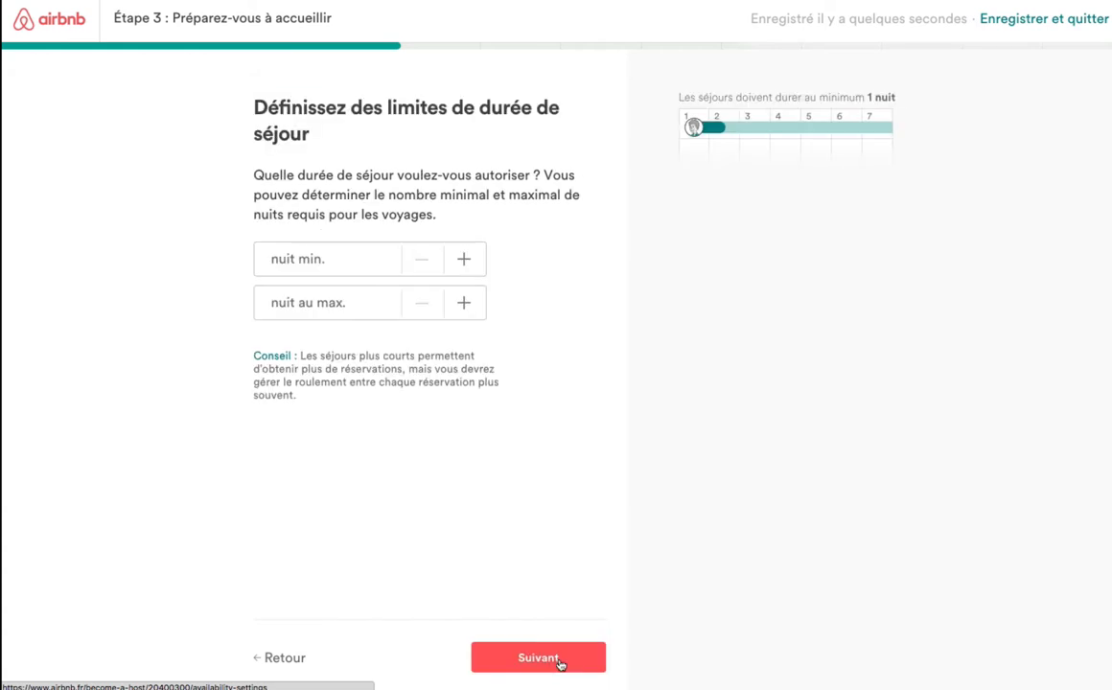
# Raise the minimum stay ('nuit min.') to 2 nights, leaving the maximum unset.
pyautogui.click(464, 261)
pyautogui.click(465, 263)
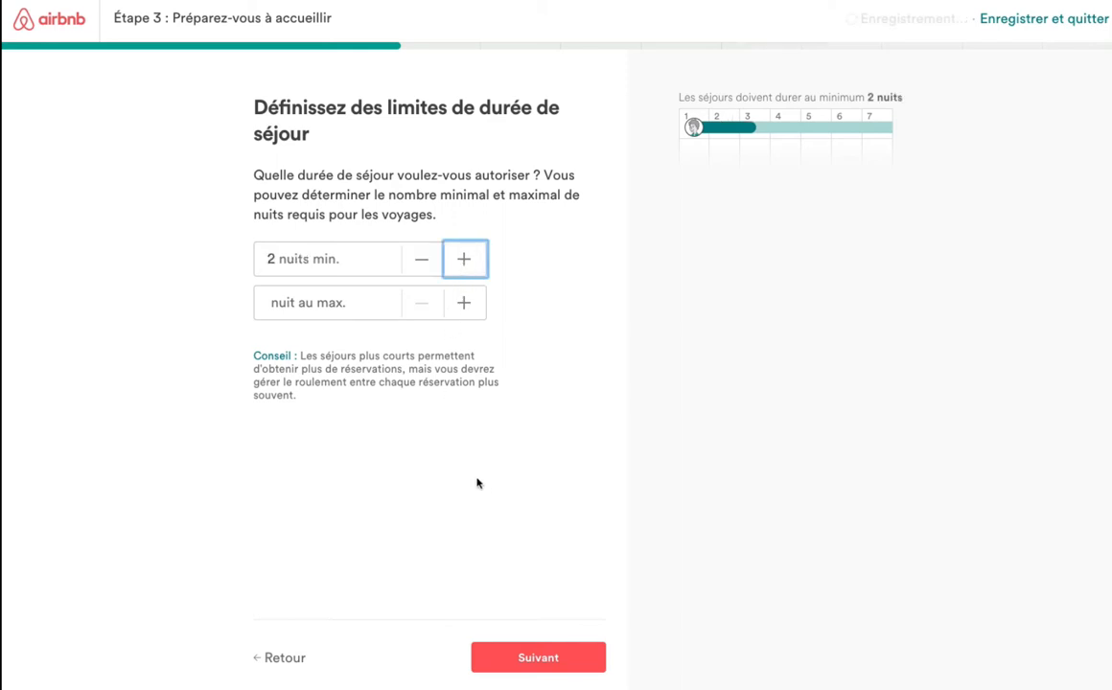
pyautogui.click(564, 654)
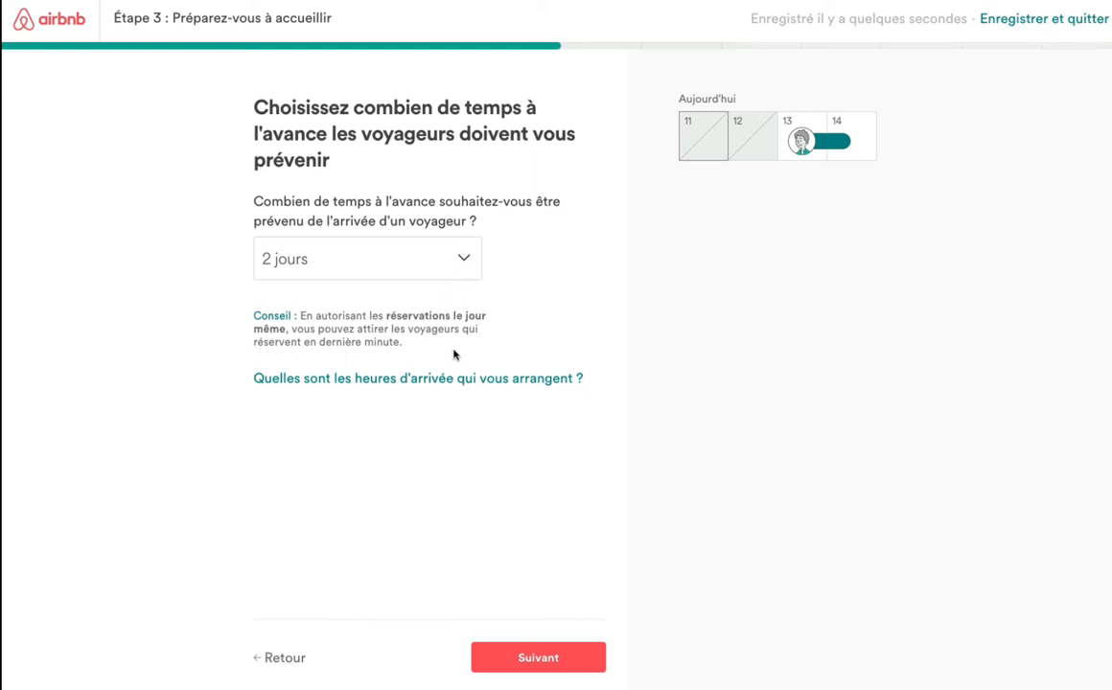
# Set advance notice to 'Le jour même' with a 12:00 booking cutoff.
pyautogui.click(464, 259)
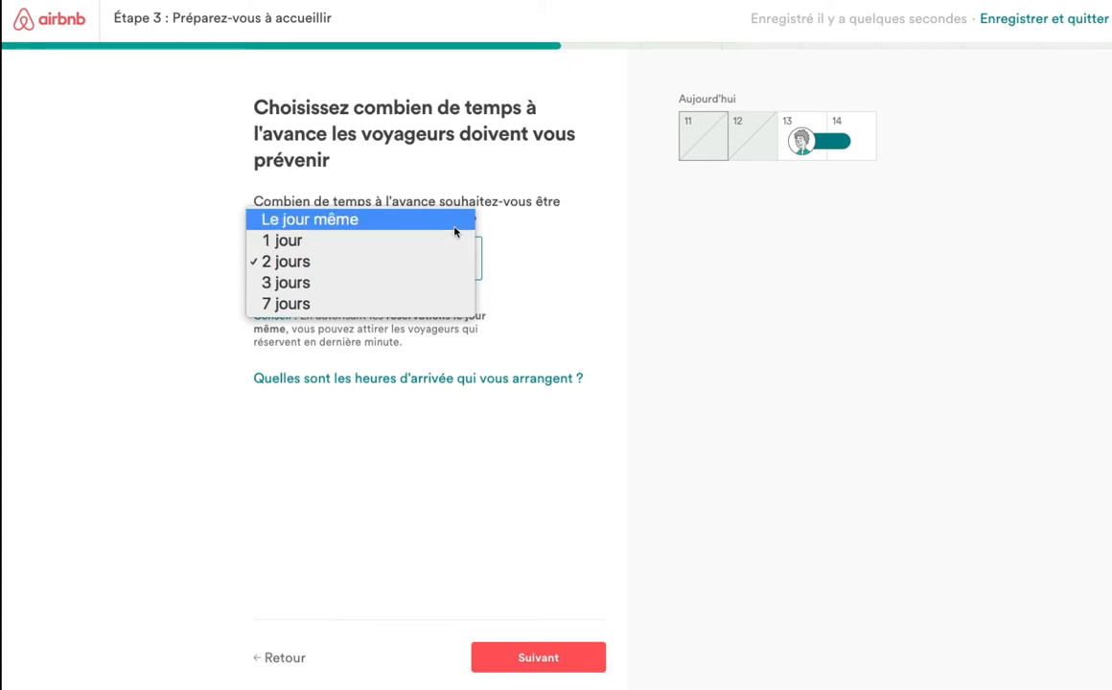
pyautogui.click(455, 230)
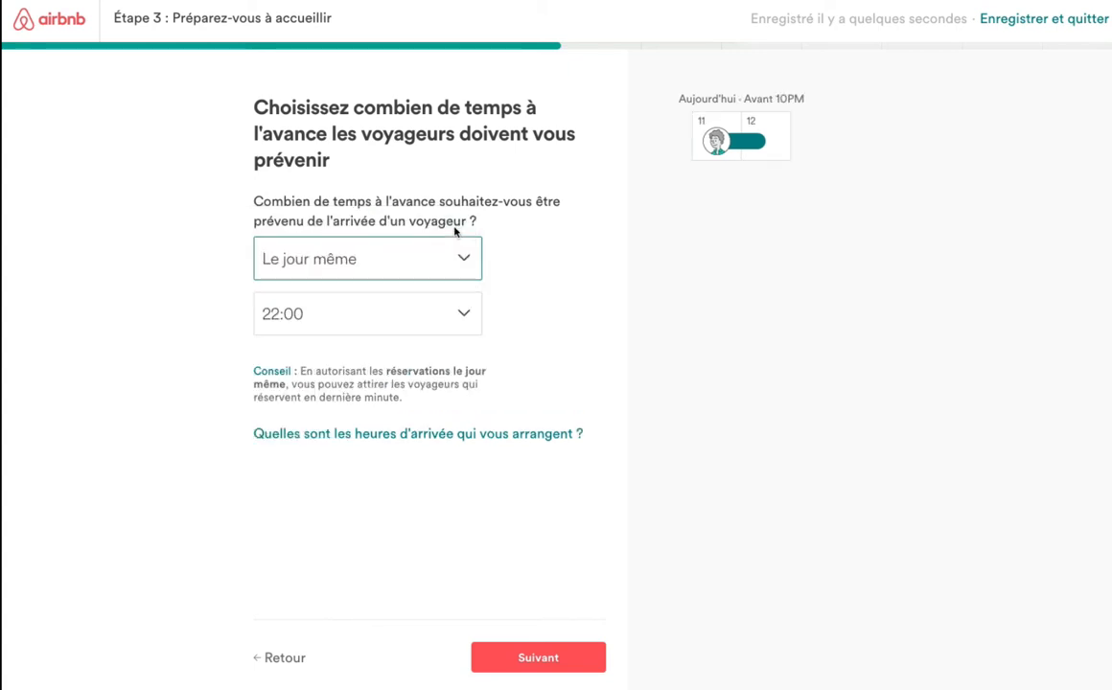
pyautogui.click(464, 315)
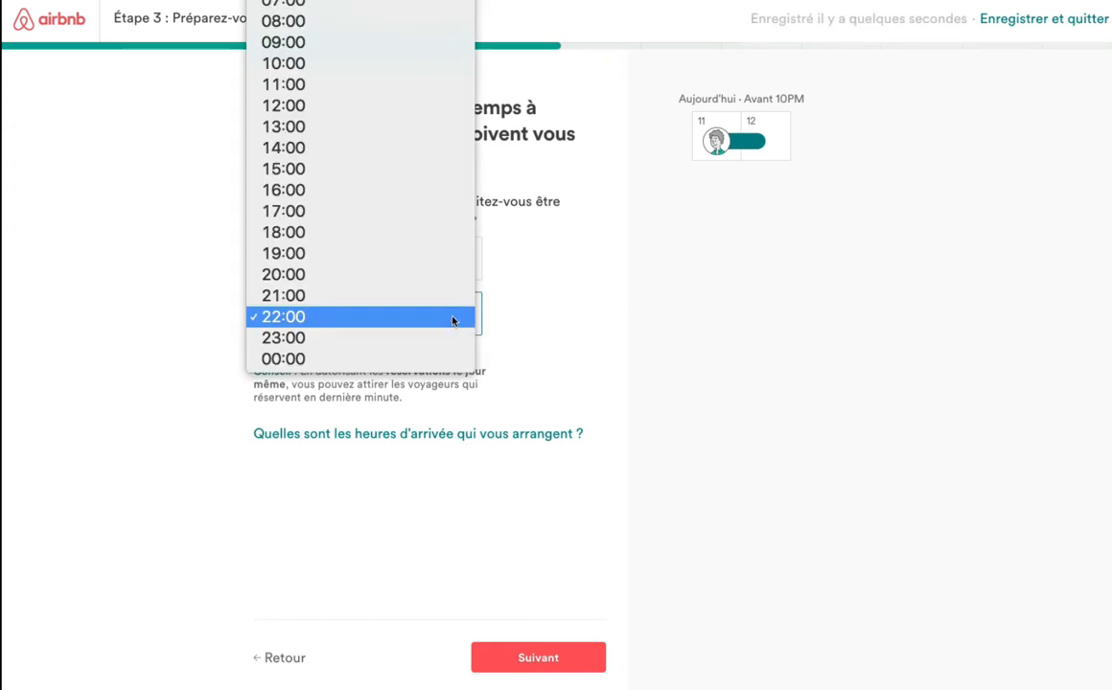
pyautogui.click(410, 107)
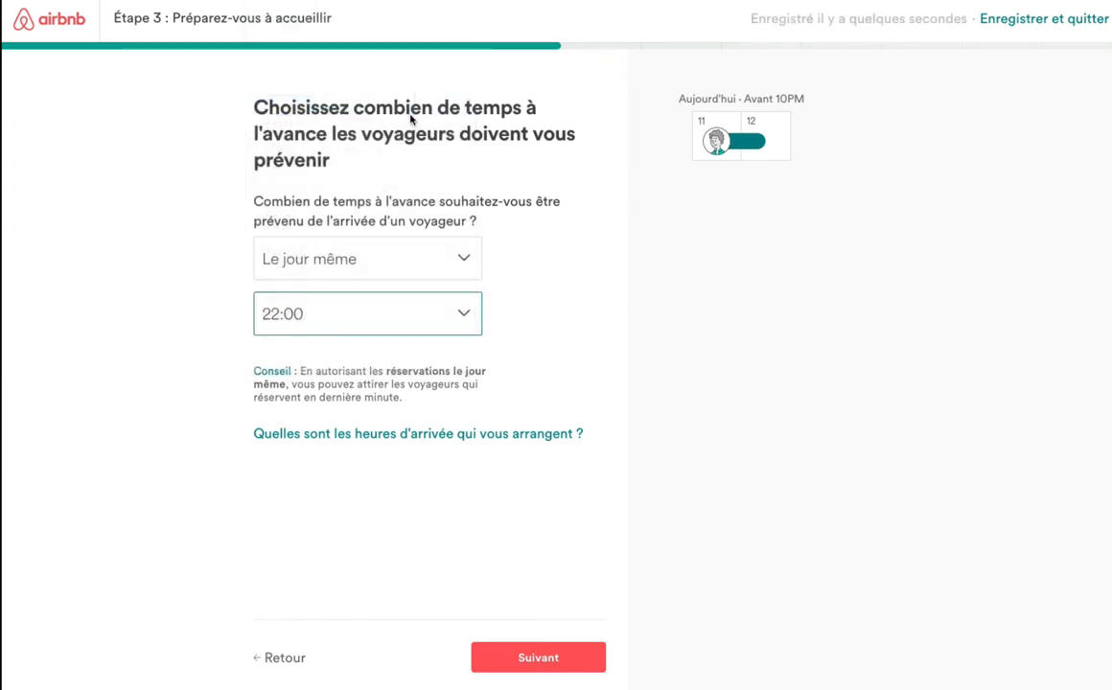
# Set preferred arrival hours to 15:00–20:00 and continue.
pyautogui.click(523, 443)
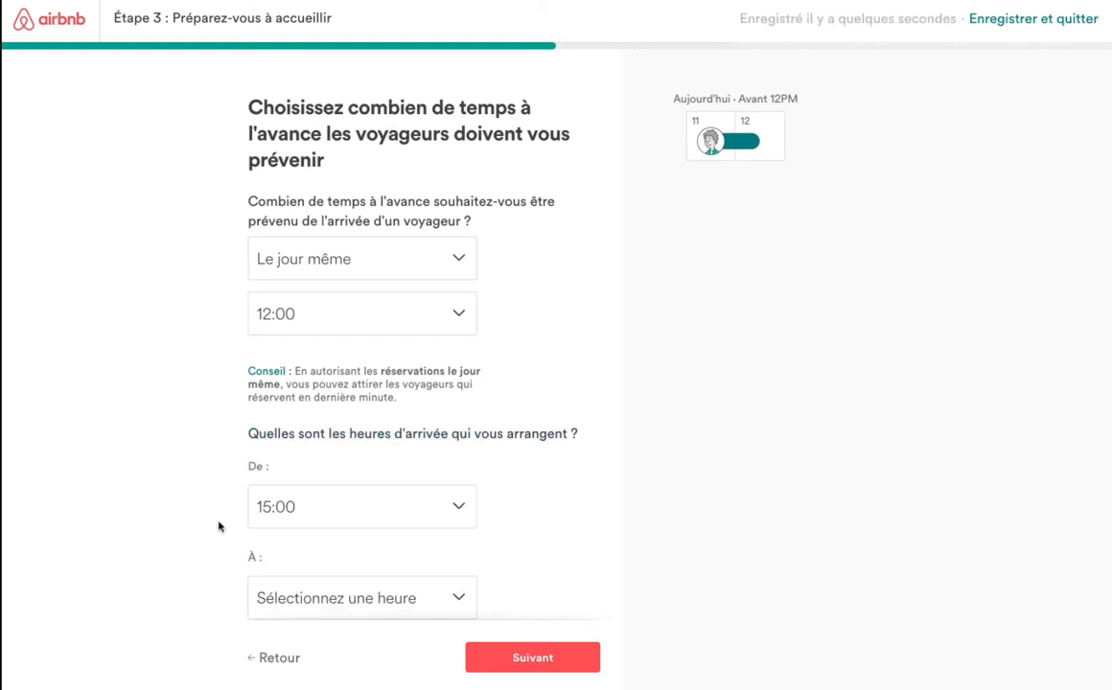
pyautogui.click(400, 599)
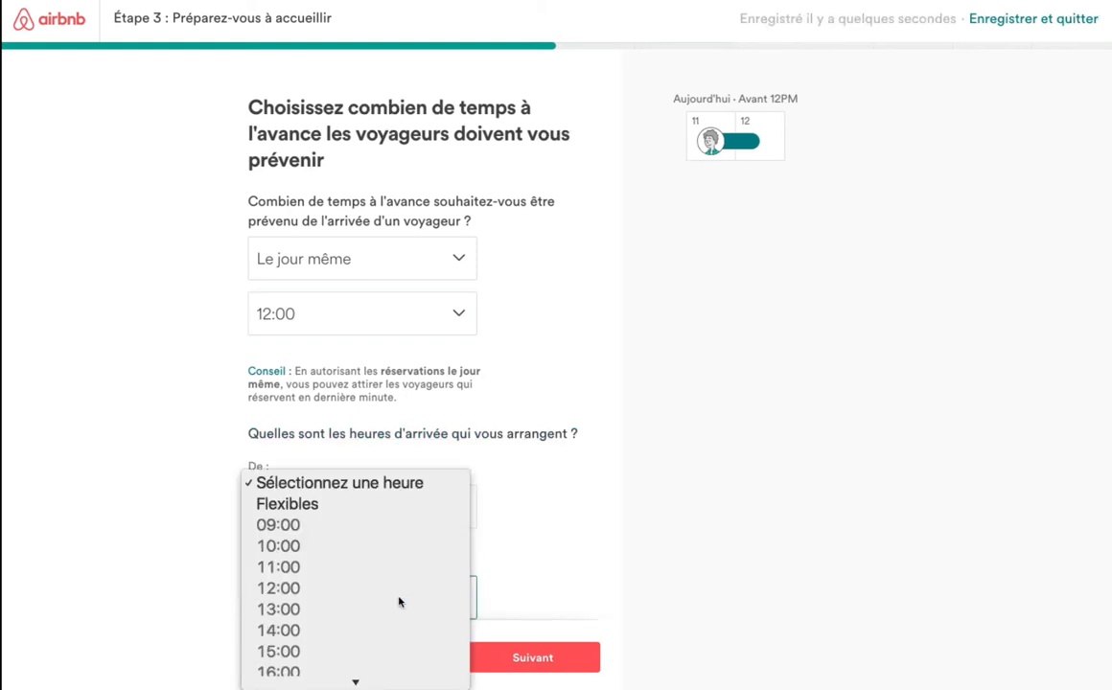
pyautogui.scroll(-5, 399, 601)
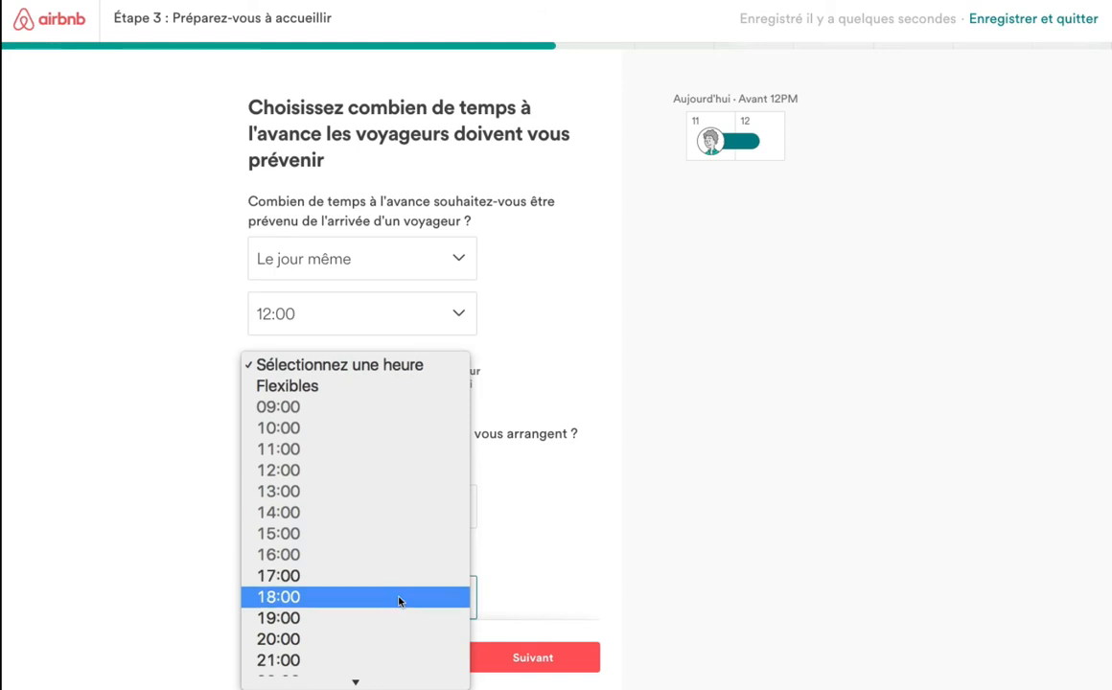
pyautogui.scroll(-1, 400, 601)
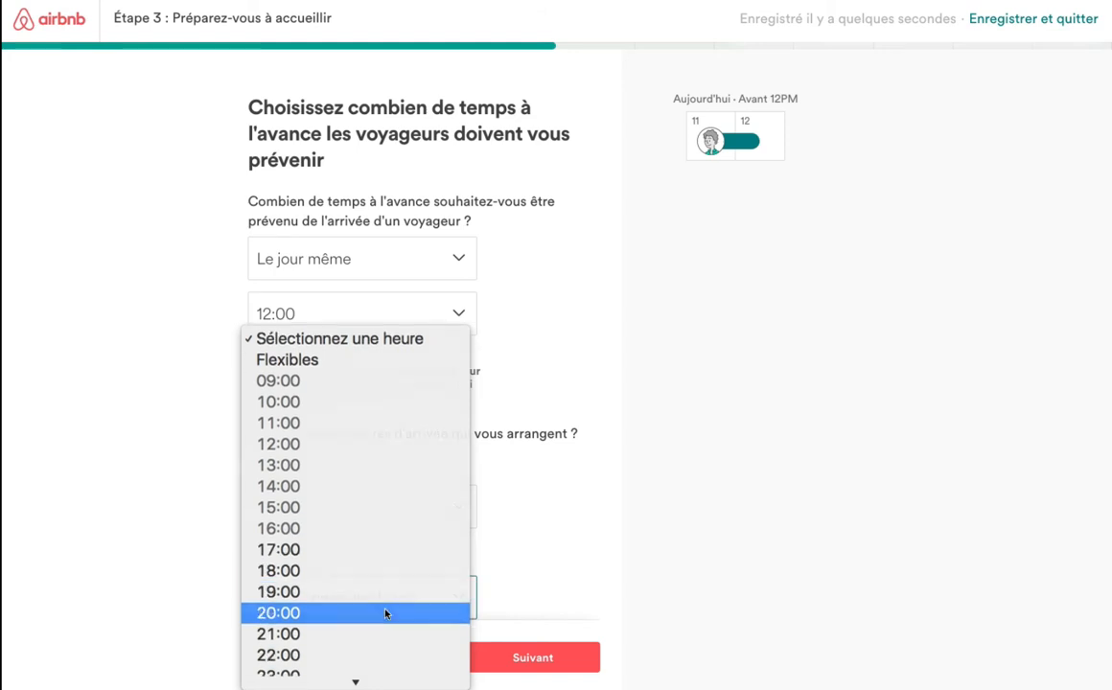
pyautogui.click(387, 612)
pyautogui.click(537, 660)
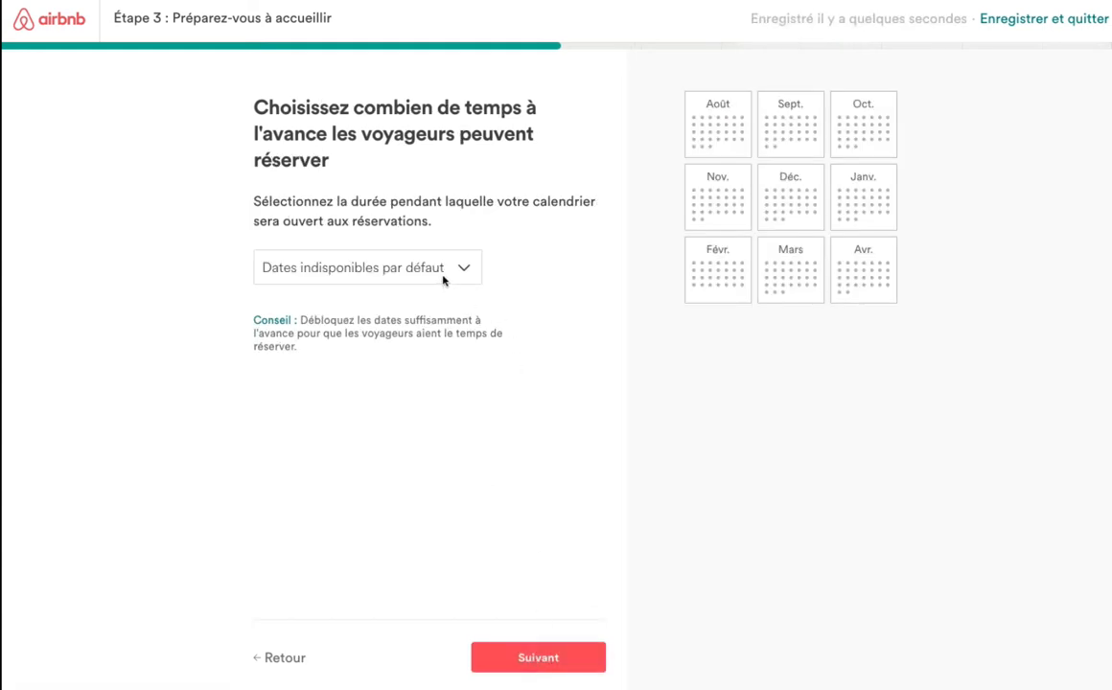
# Keep 'Dates indisponibles par défaut' and pass the August 2017 availability calendar.
pyautogui.click(468, 270)
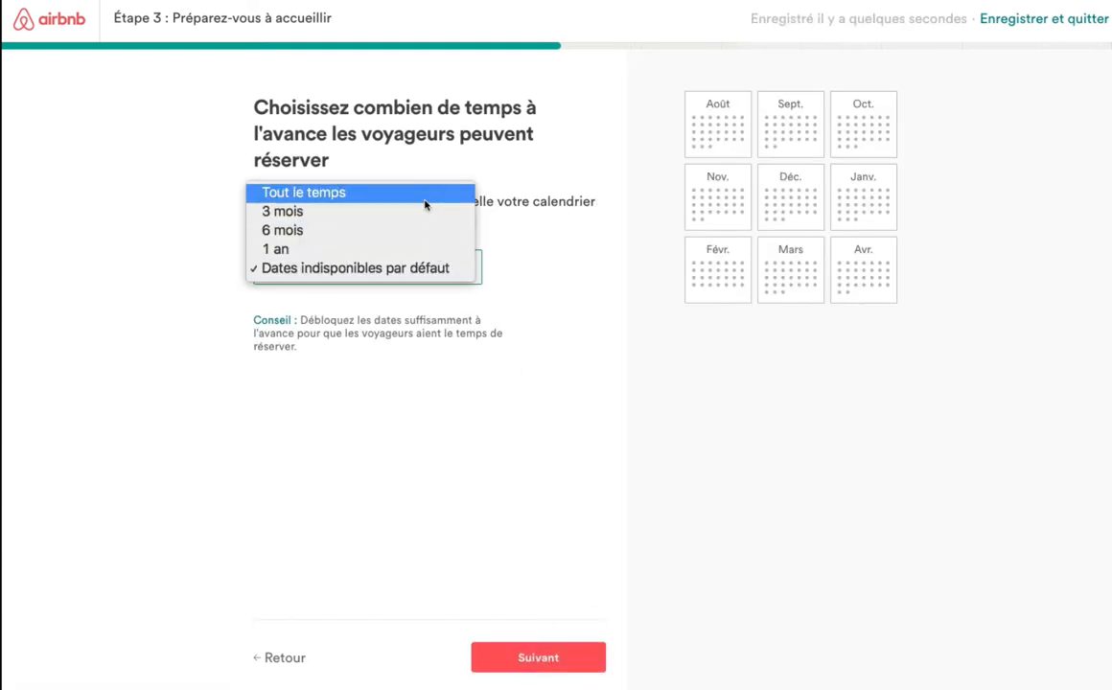
pyautogui.click(418, 270)
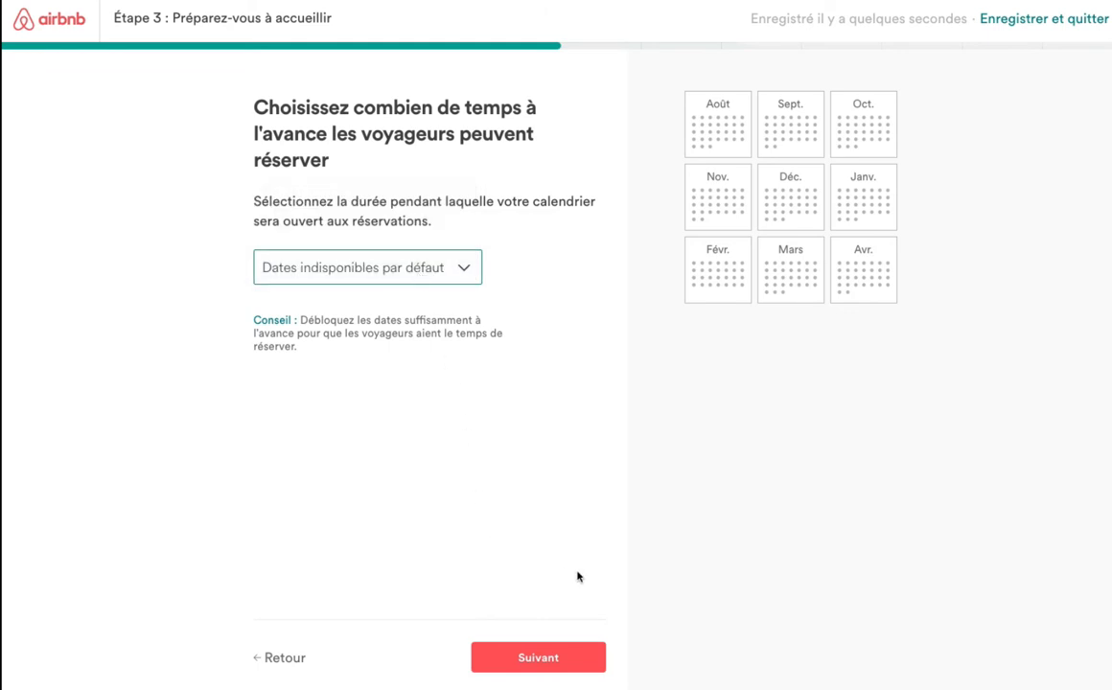
pyautogui.click(554, 661)
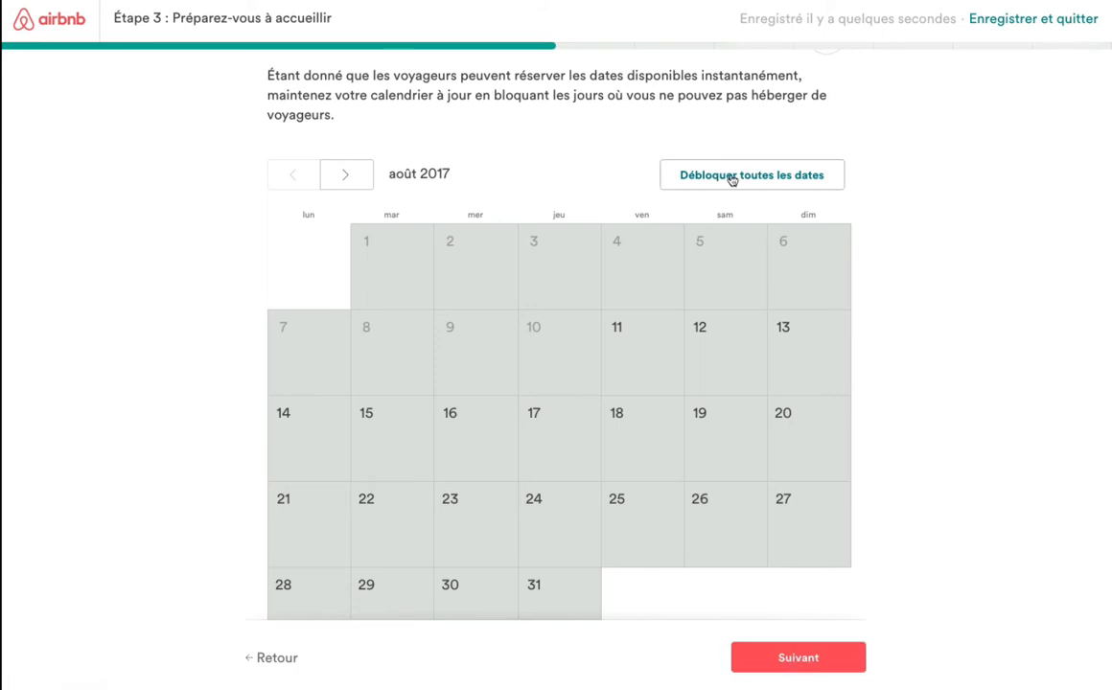
pyautogui.click(805, 658)
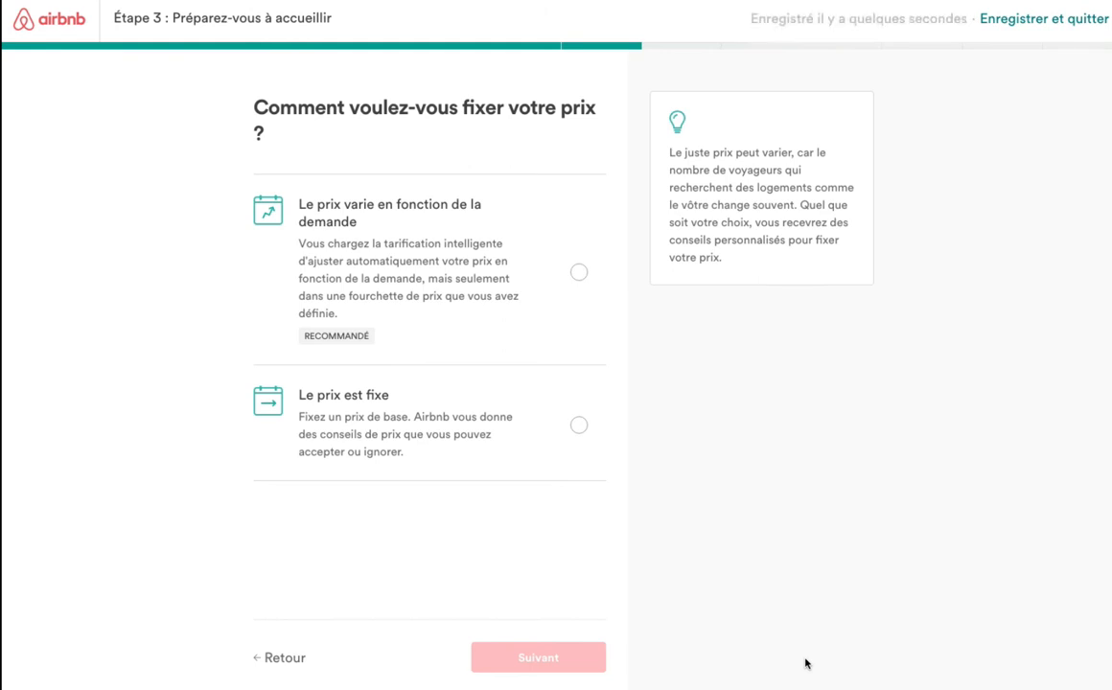
# Choose 'Le prix est fixe' as the pricing method instead of demand-based pricing.
pyautogui.click(579, 426)
pyautogui.click(579, 274)
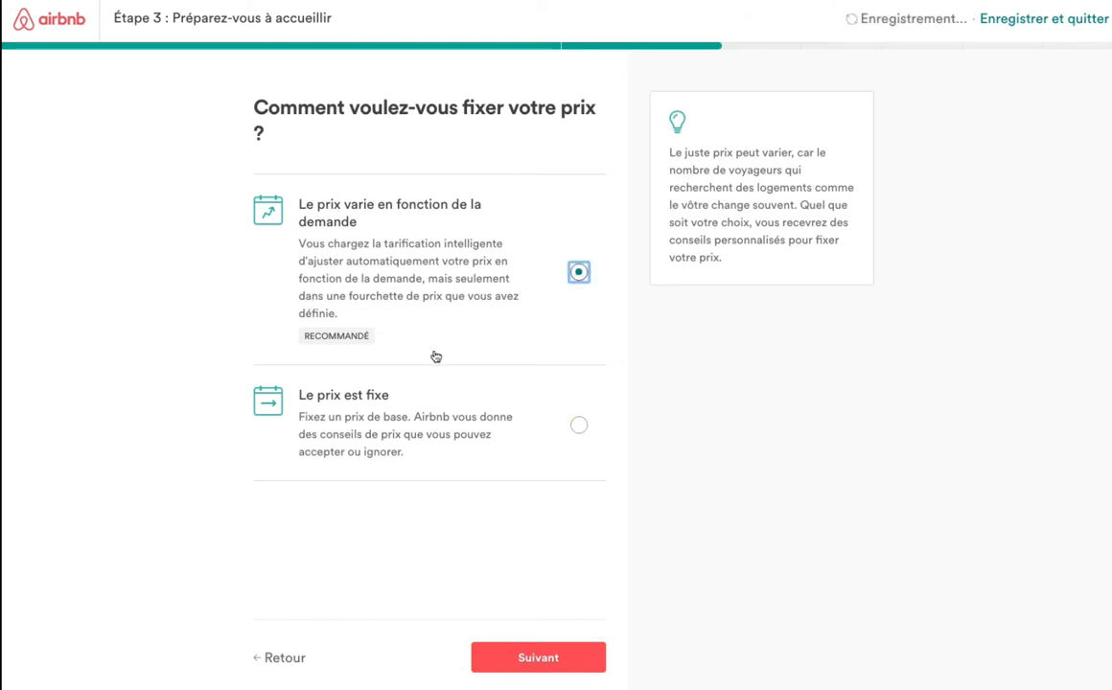
pyautogui.click(579, 424)
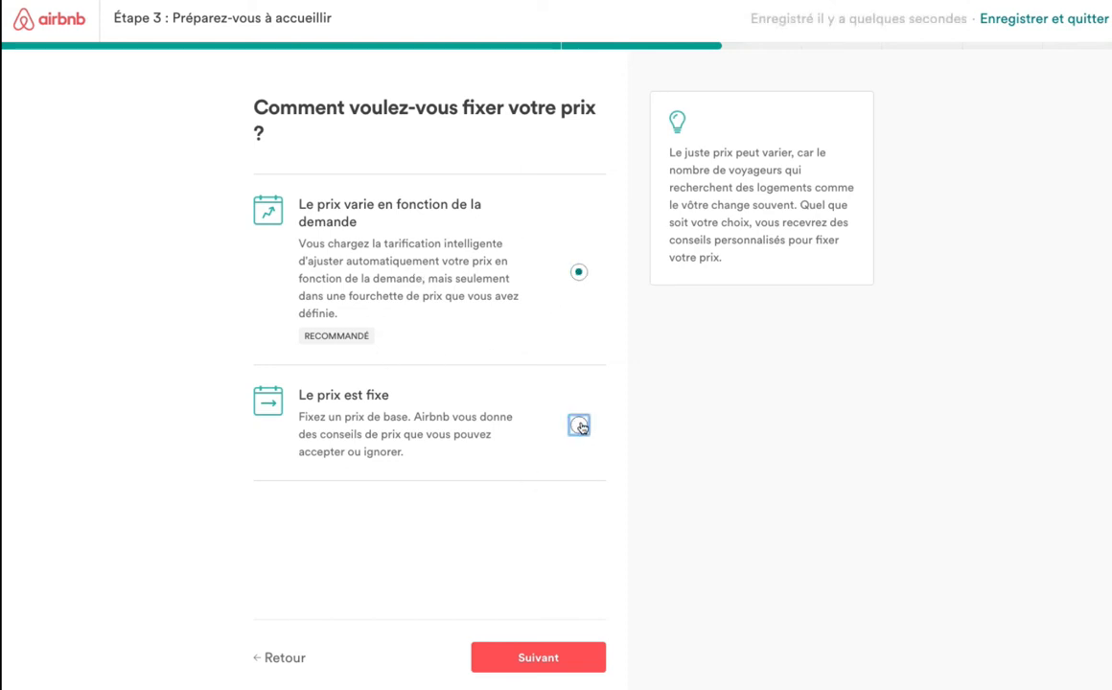
pyautogui.click(563, 655)
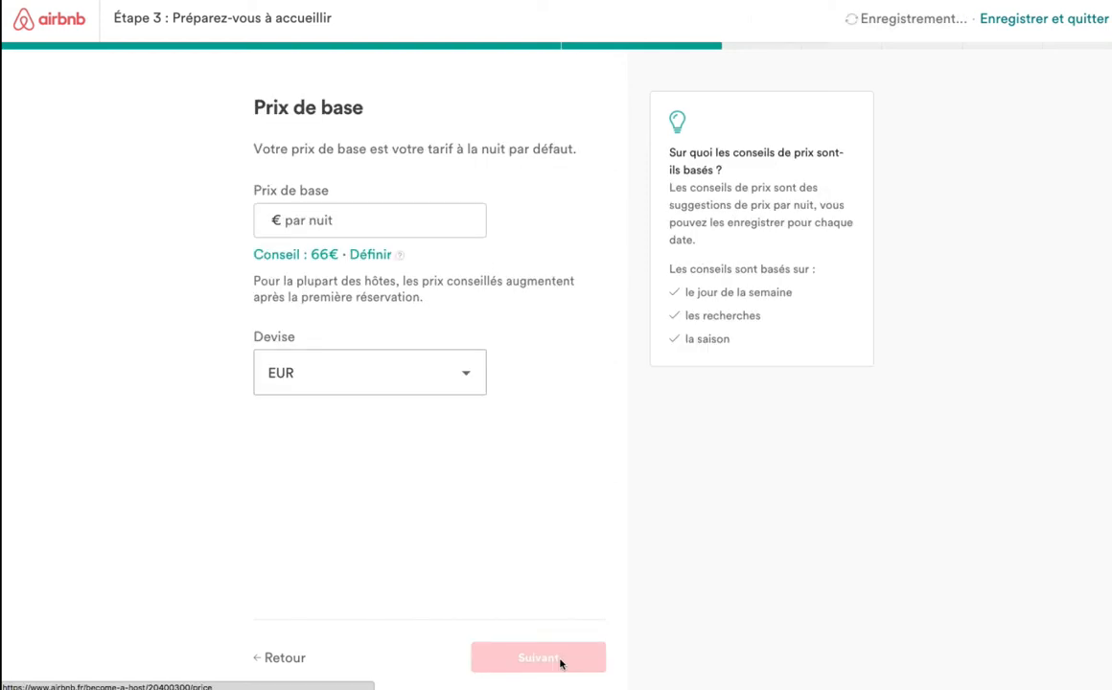
# Enter a 190€ base nightly price and accept the 15% first-guest welcome offer.
pyautogui.click(317, 220)
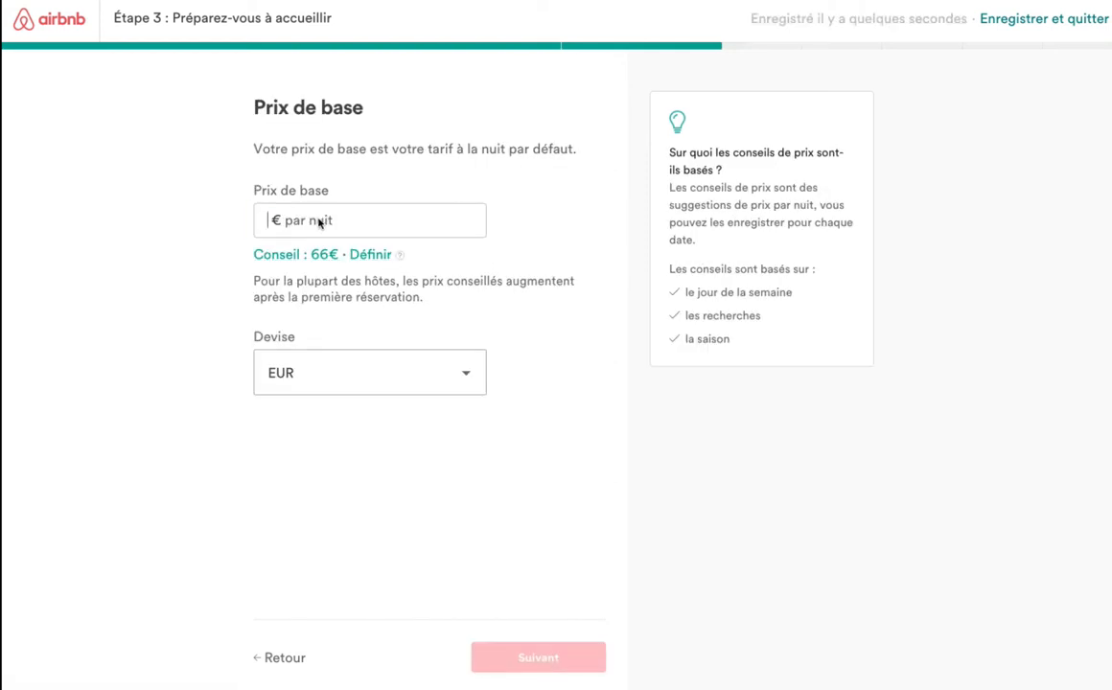
pyautogui.write('190')
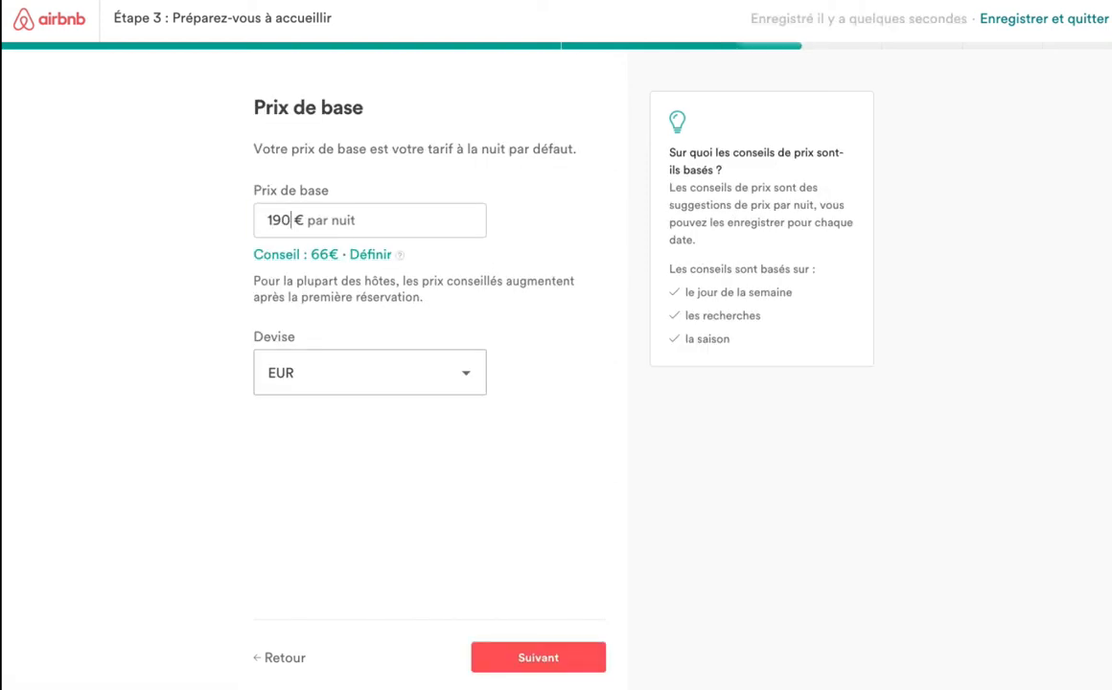
pyautogui.click(550, 661)
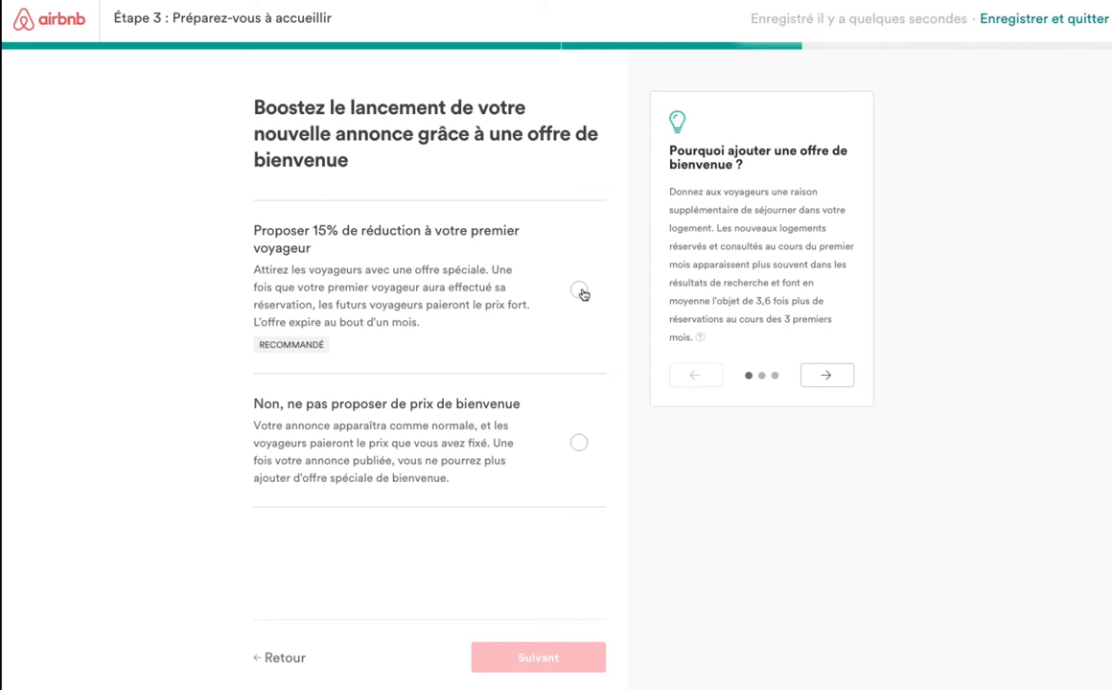
pyautogui.click(580, 291)
pyautogui.click(561, 658)
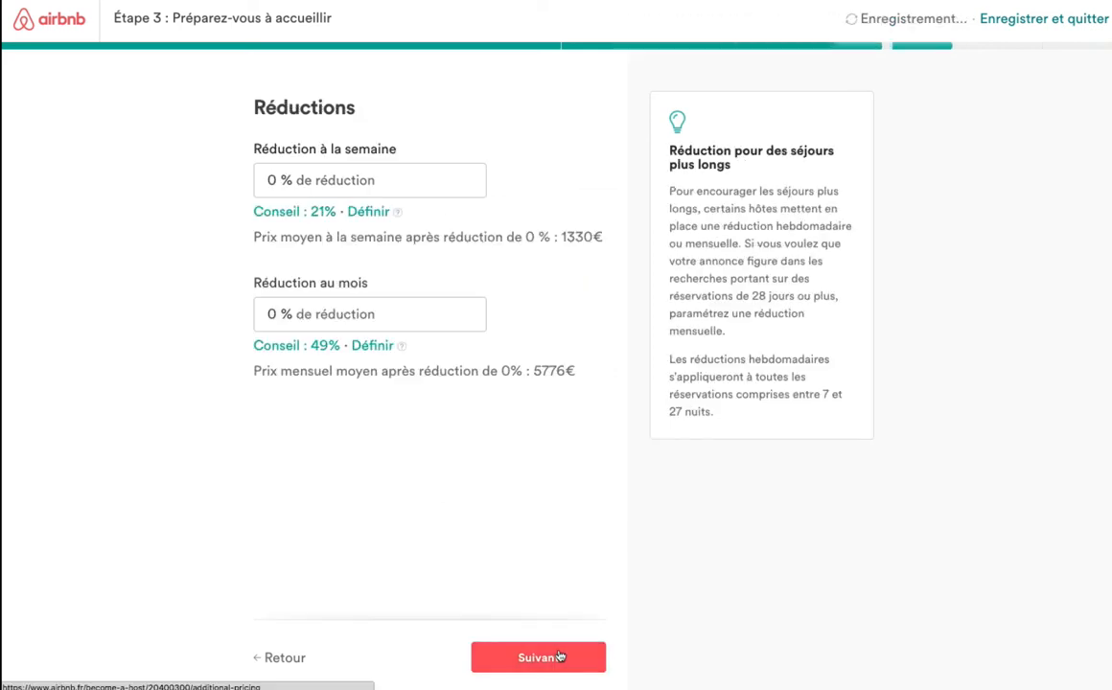
# Enter a 15 % weekly discount (1131€) and a 20 % monthly discount (4621€).
pyautogui.click(561, 658)
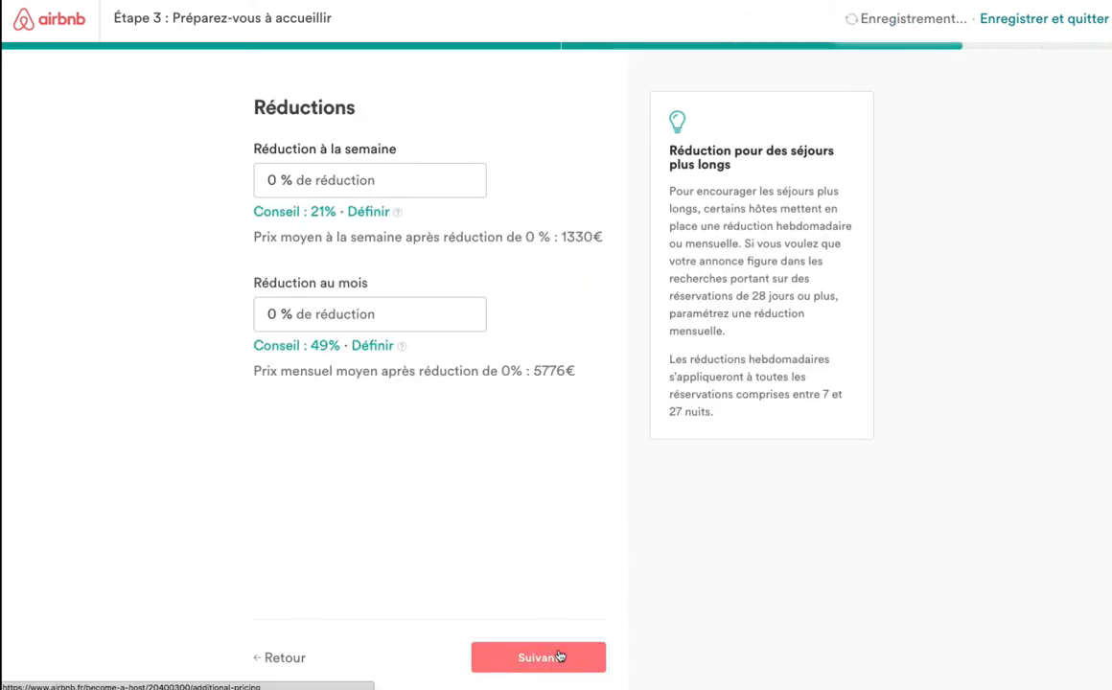
pyautogui.click(271, 180)
pyautogui.write('15')
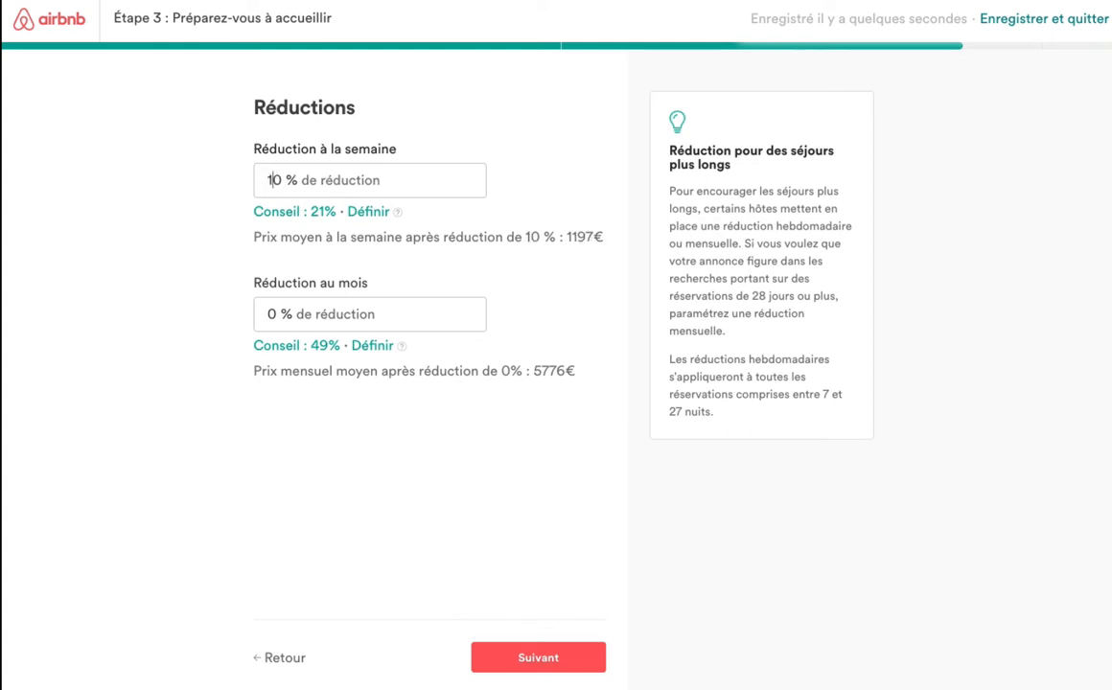
pyautogui.press('Delete')
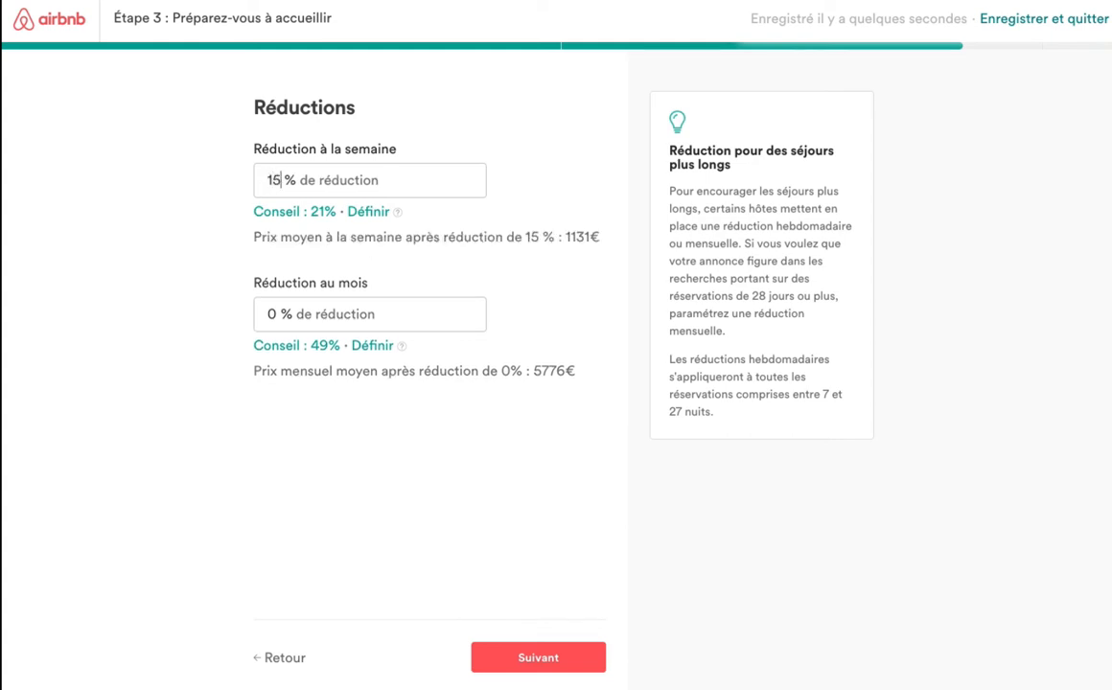
pyautogui.doubleClick(263, 317)
pyautogui.press('BackSpace')
pyautogui.press('BackSpace')
pyautogui.write('20')
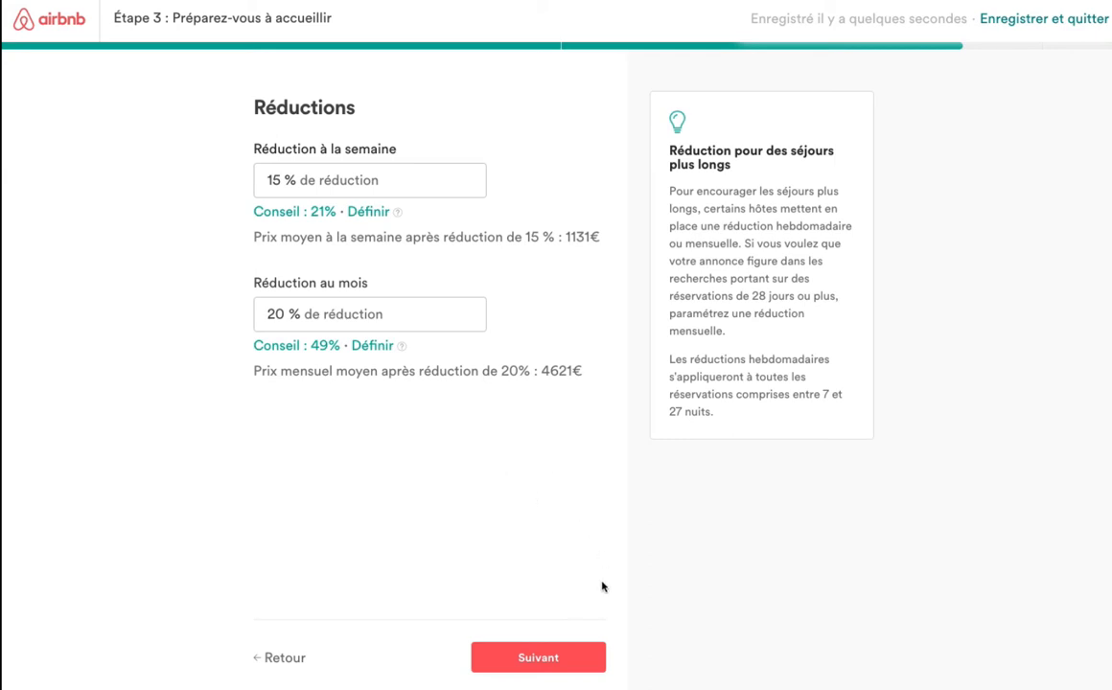
pyautogui.click(547, 661)
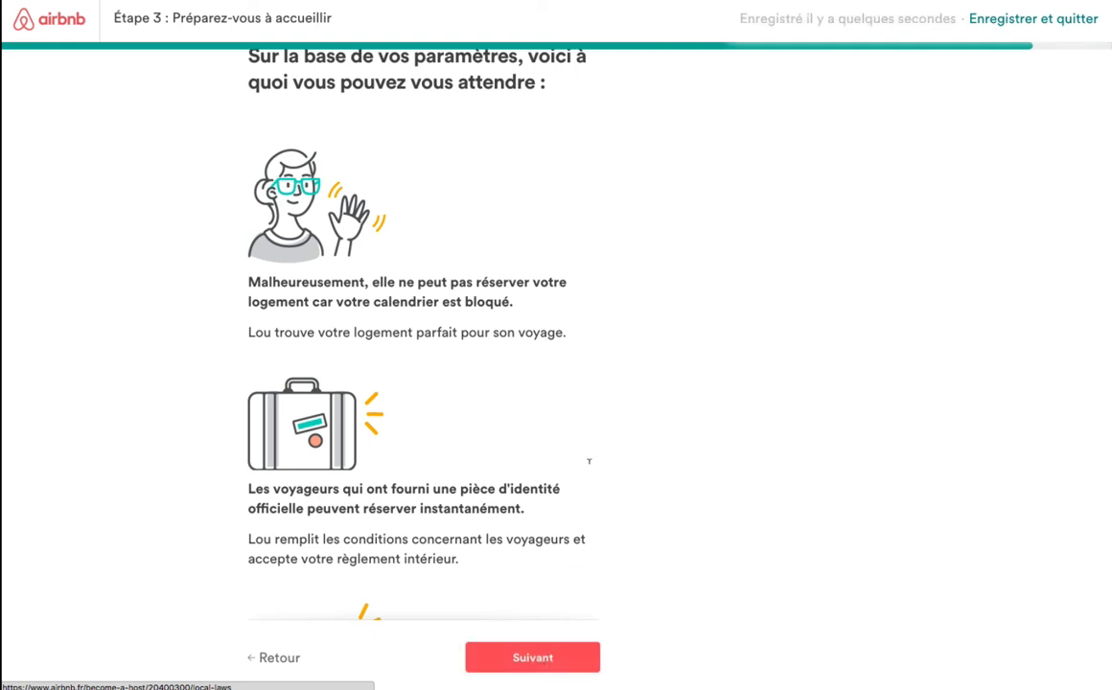
# Read the 'Préparez-vous à accueillir' overview and continue to the local laws and taxes page.
pyautogui.scroll(-3, 444, 385)
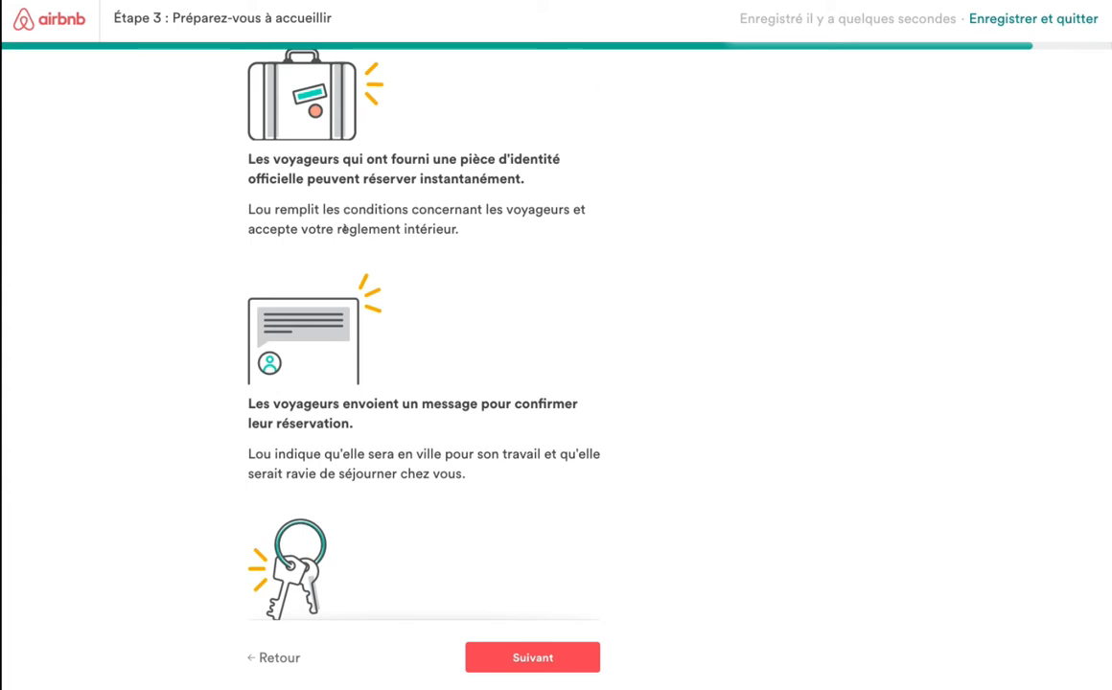
pyautogui.scroll(-2, 477, 282)
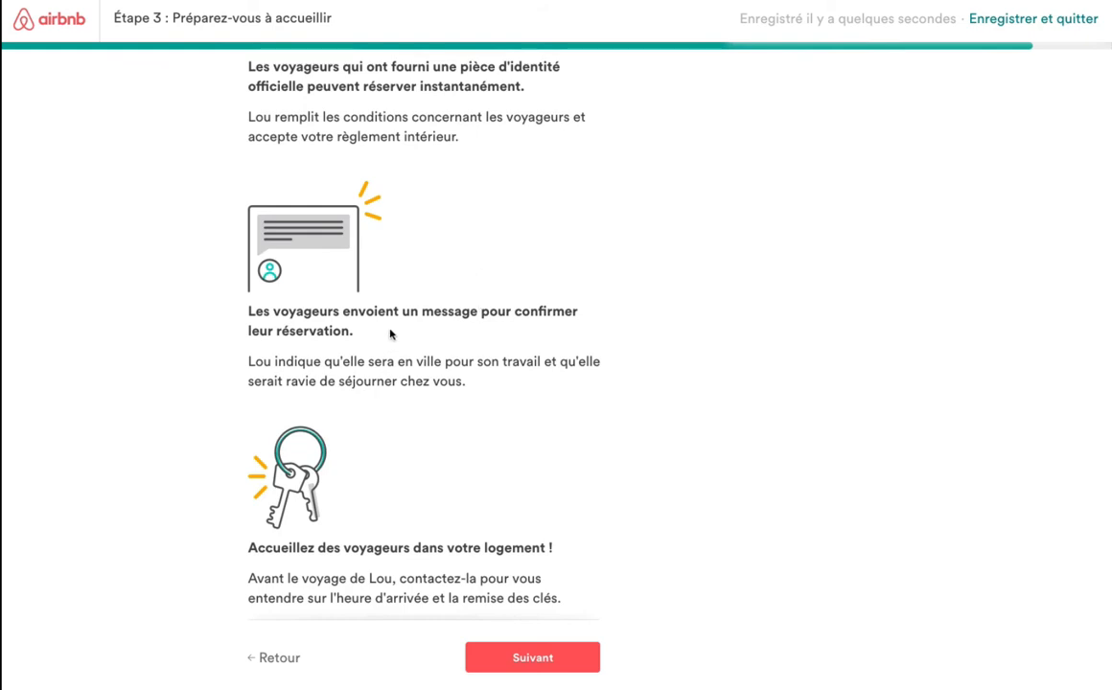
pyautogui.scroll(-1, 390, 334)
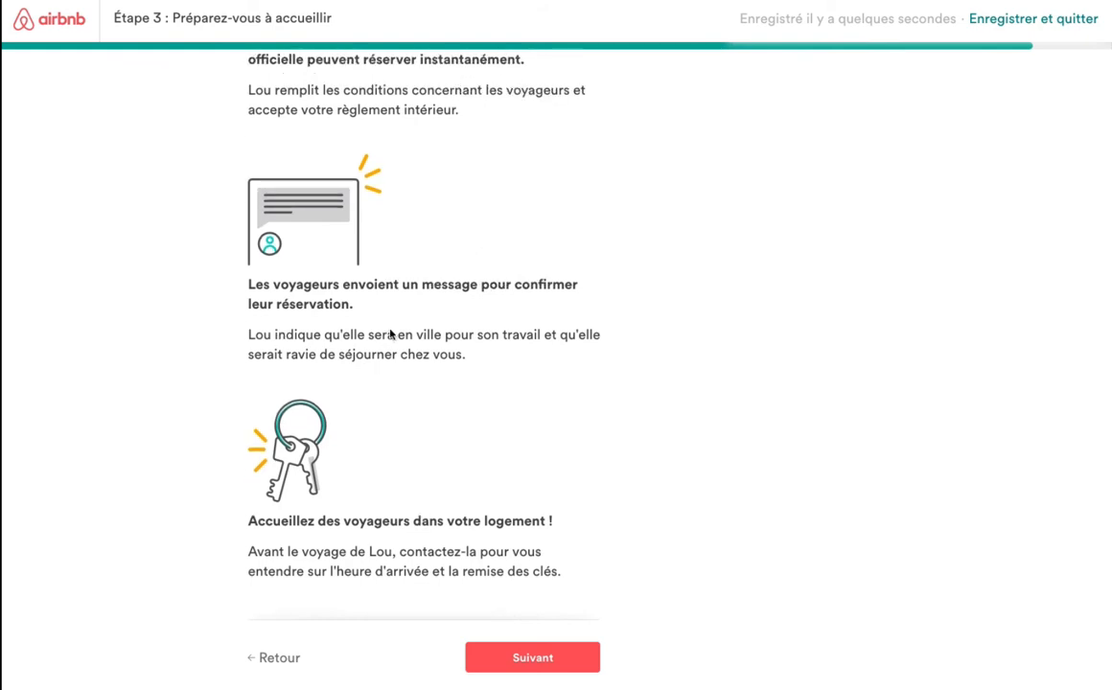
pyautogui.scroll(-1, 533, 355)
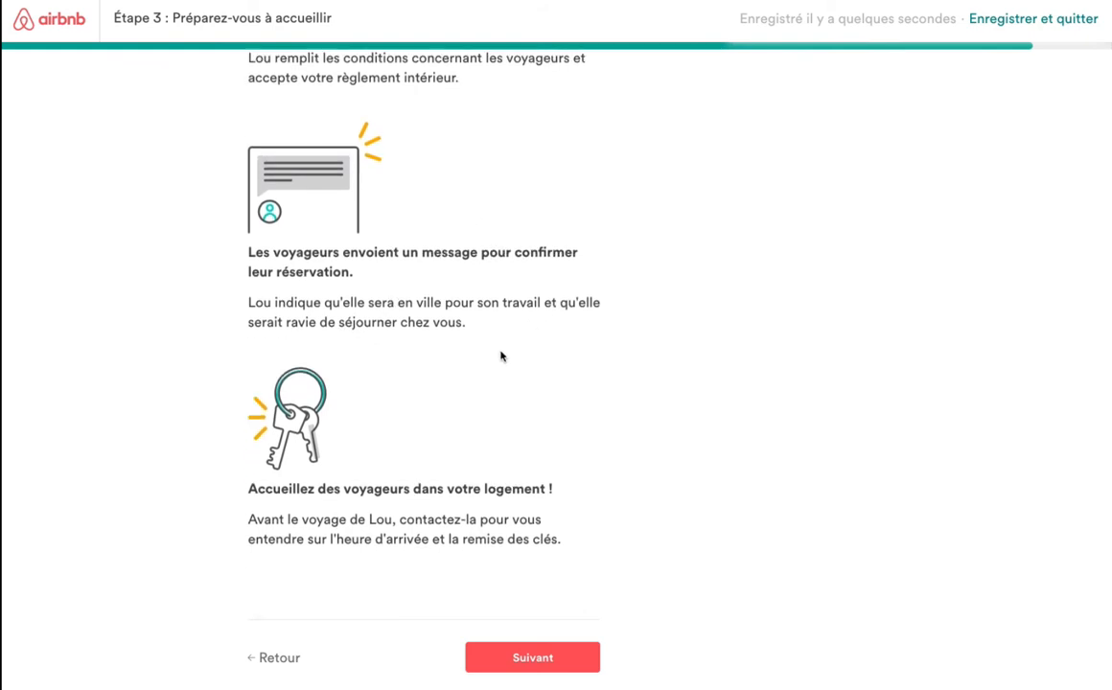
pyautogui.click(554, 662)
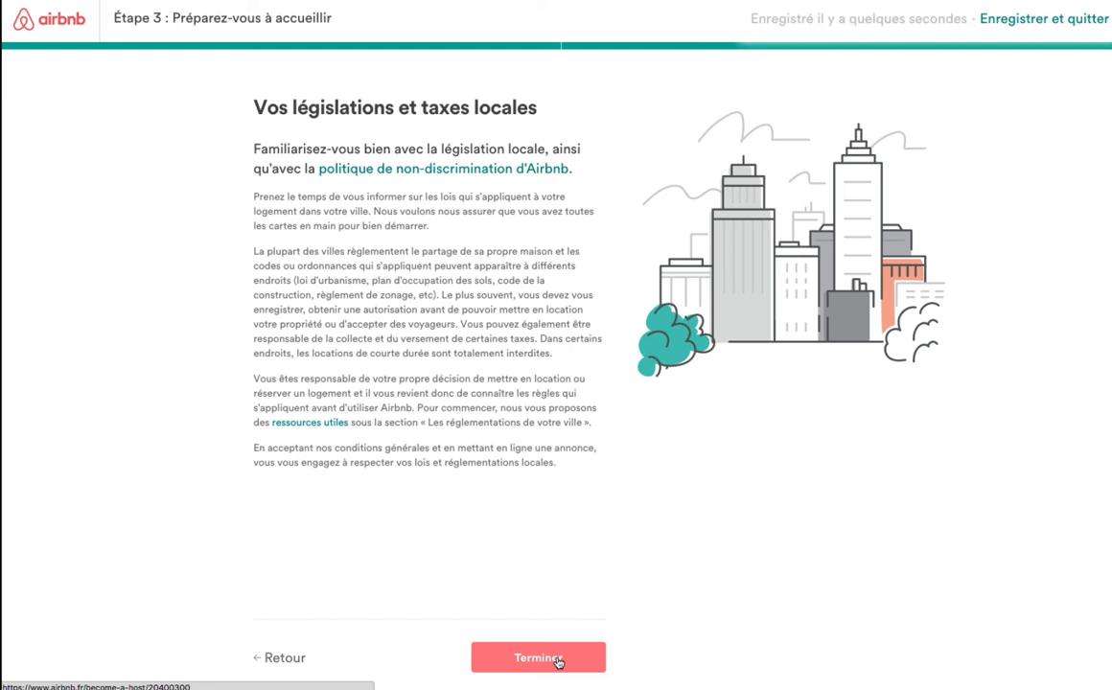
# Complete step 3 with Terminer and open the treehouse listing's Aperçu preview.
pyautogui.click(557, 662)
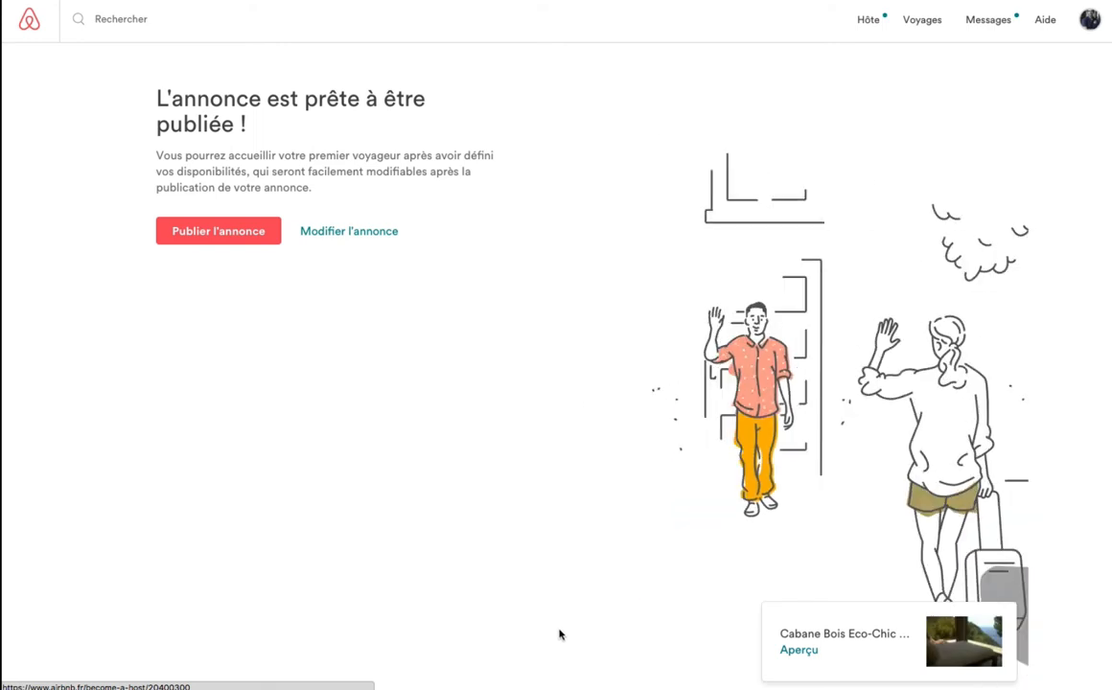
pyautogui.click(799, 651)
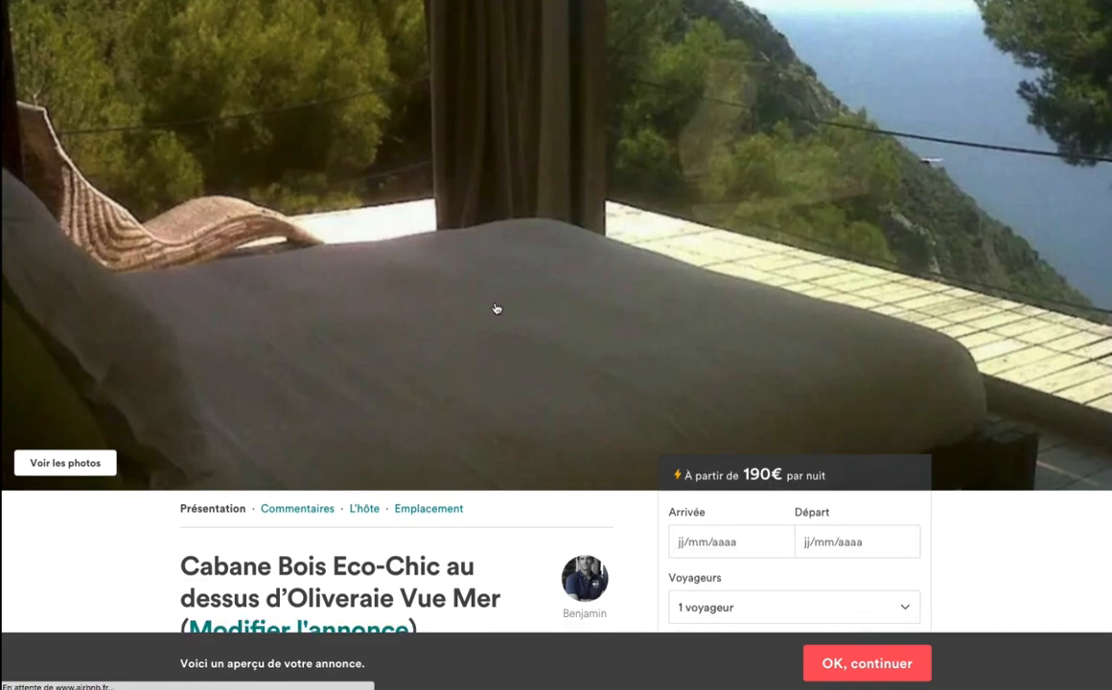
# Scroll down the listing preview and expand the full description with '+ Plus'.
pyautogui.scroll(-2, 496, 308)
pyautogui.scroll(-3, 495, 308)
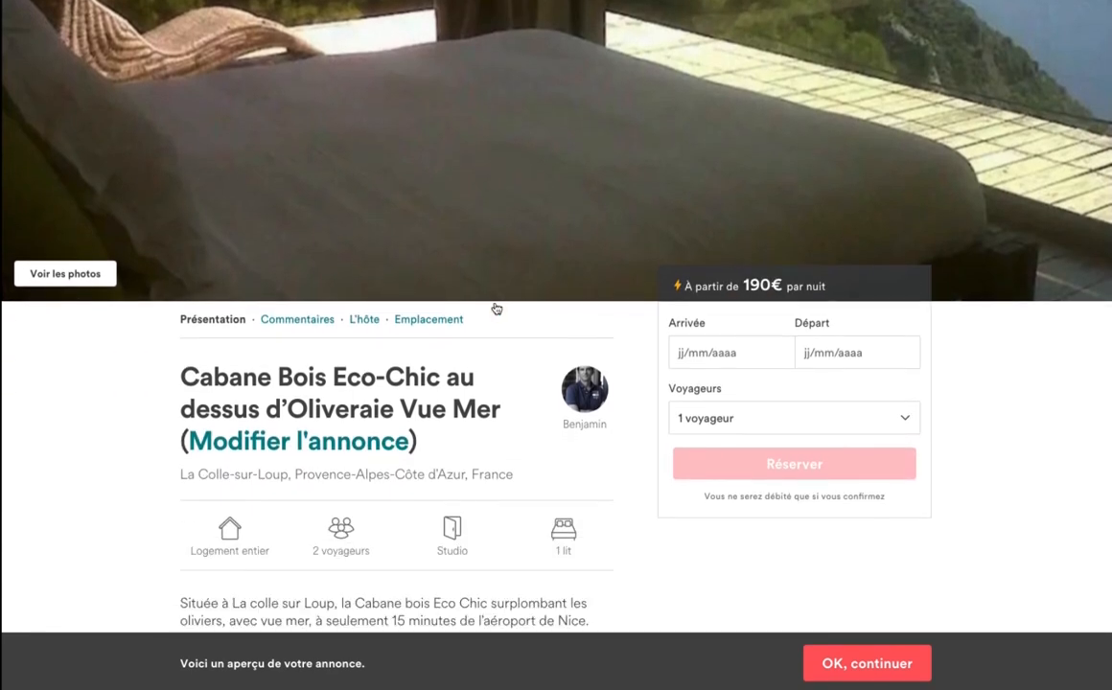
pyautogui.scroll(-2, 496, 308)
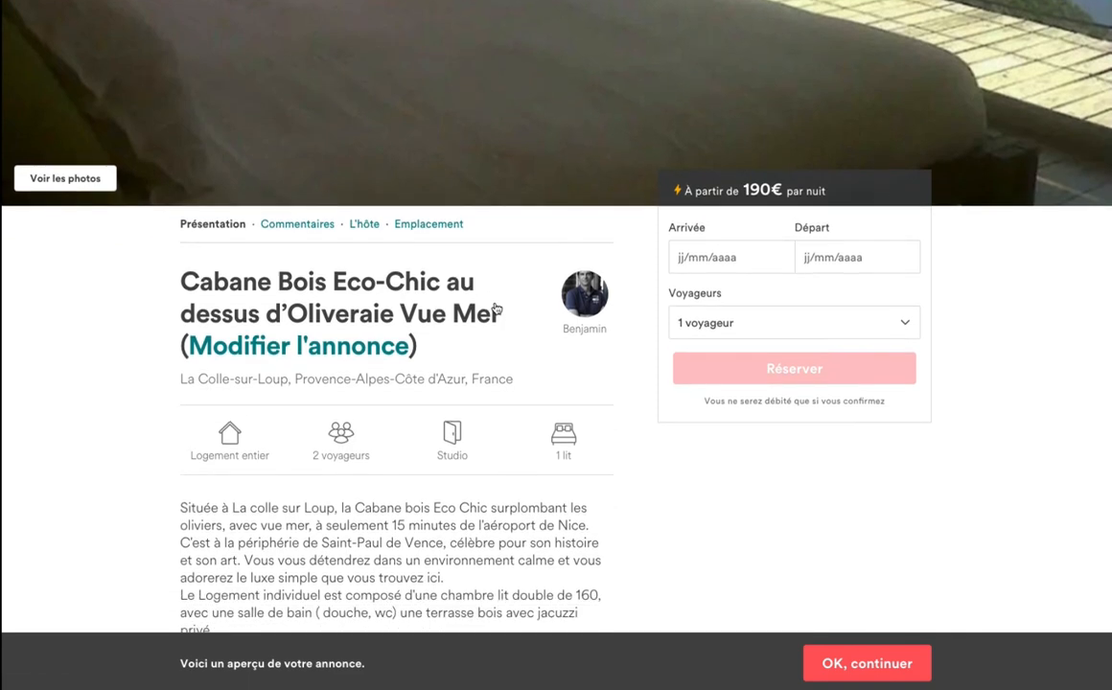
pyautogui.scroll(-4, 496, 308)
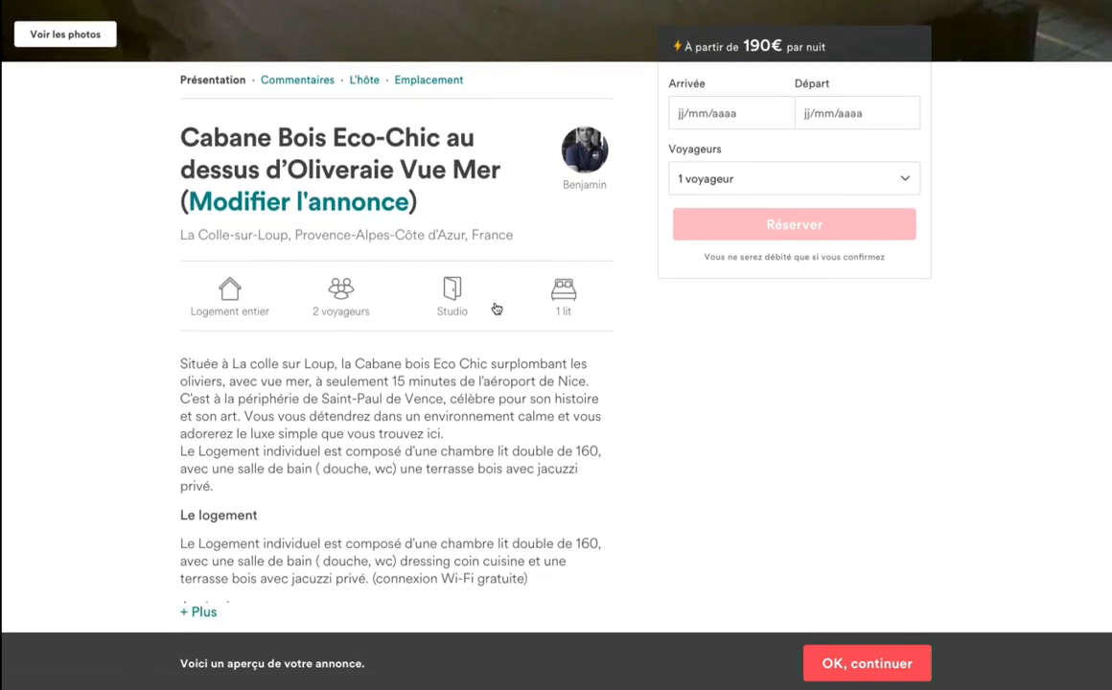
pyautogui.scroll(-4, 495, 300)
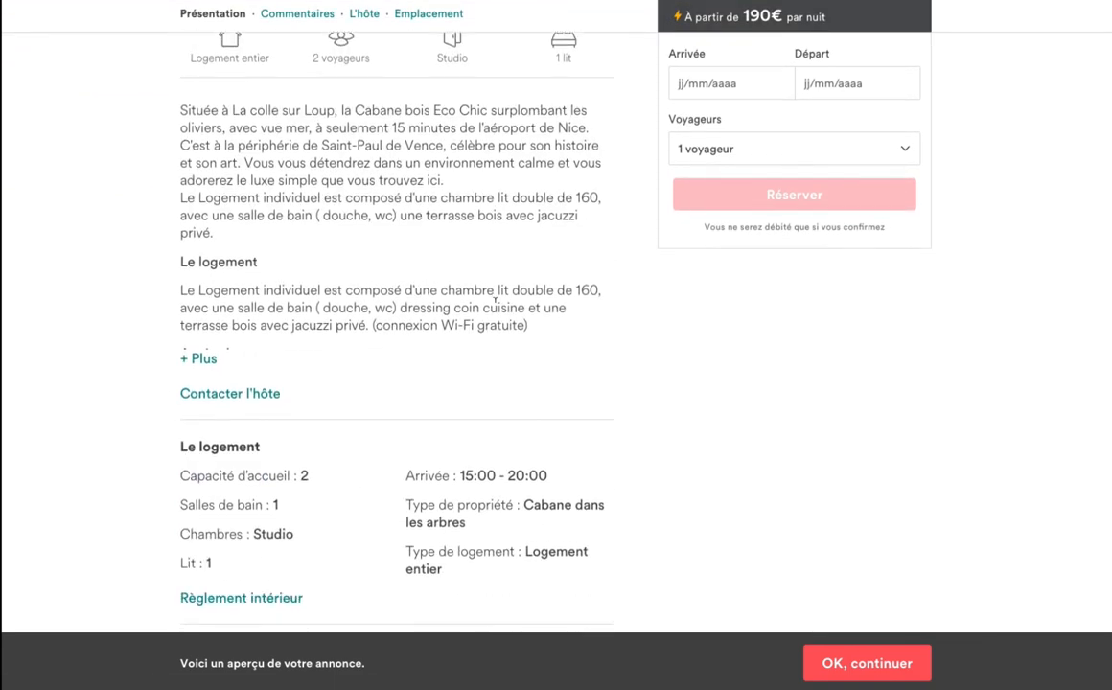
pyautogui.scroll(-2, 494, 300)
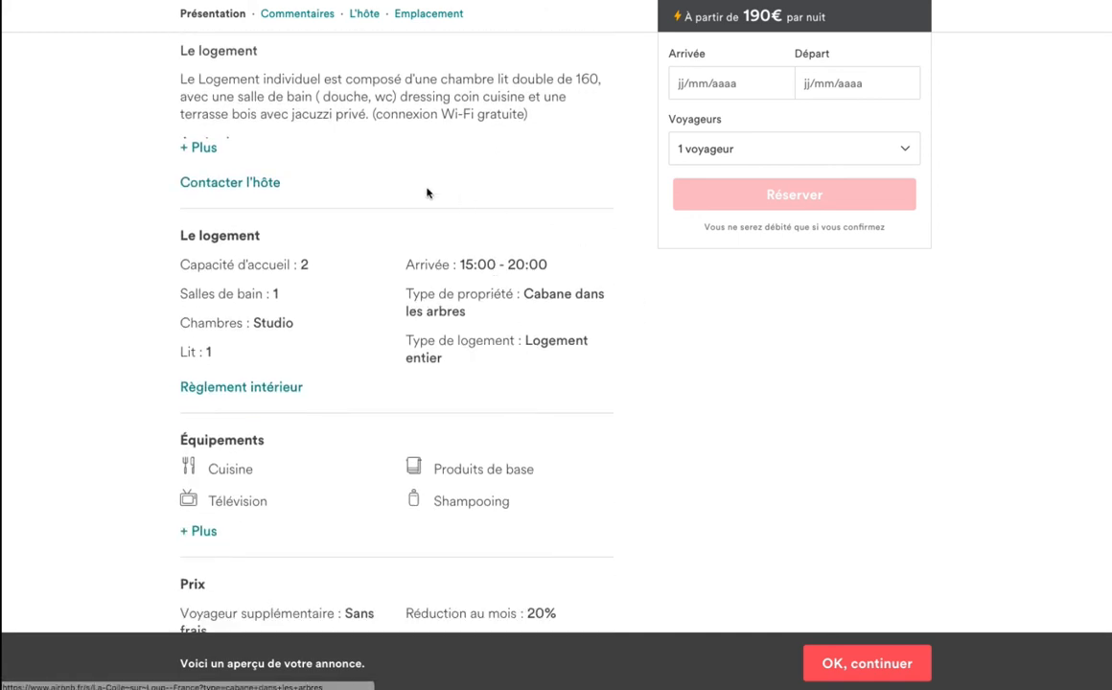
pyautogui.click(205, 147)
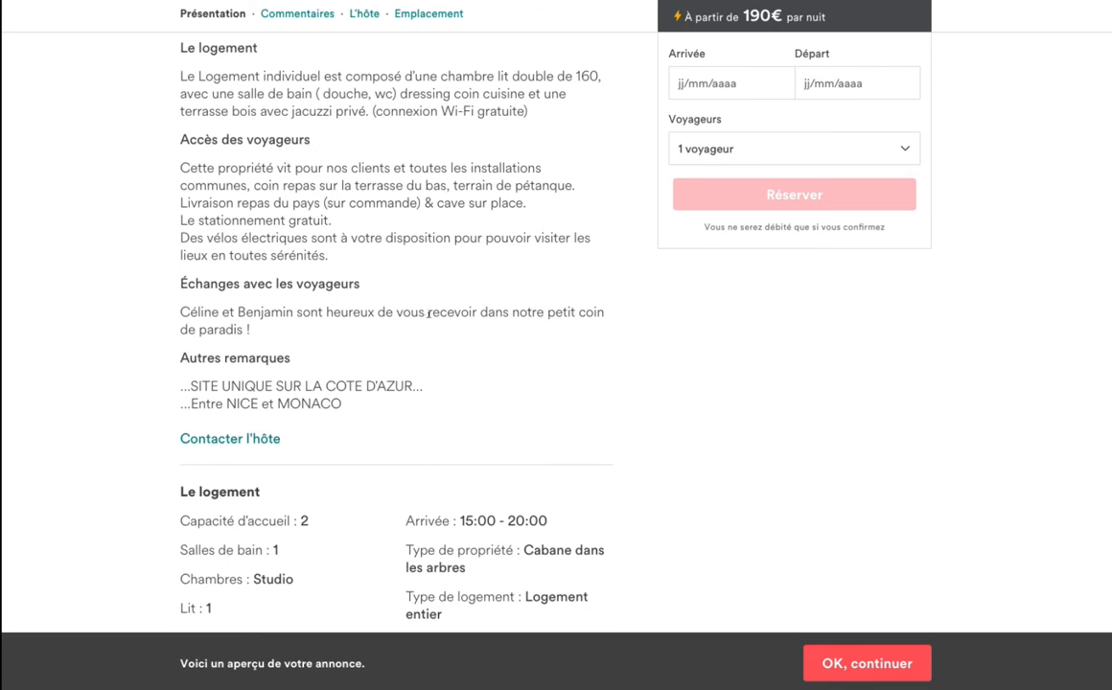
# Scroll to the Prix section to confirm 190€ with 15% weekly and 20% monthly discounts.
pyautogui.scroll(-1, 428, 317)
pyautogui.scroll(-2, 429, 319)
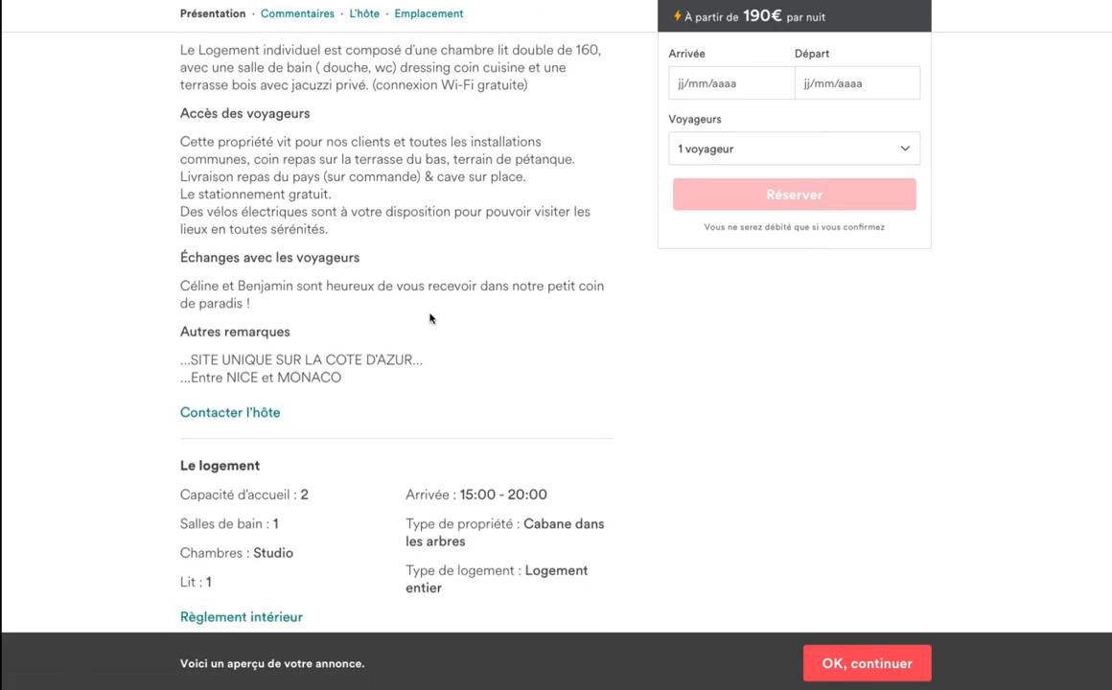
pyautogui.scroll(-2, 429, 318)
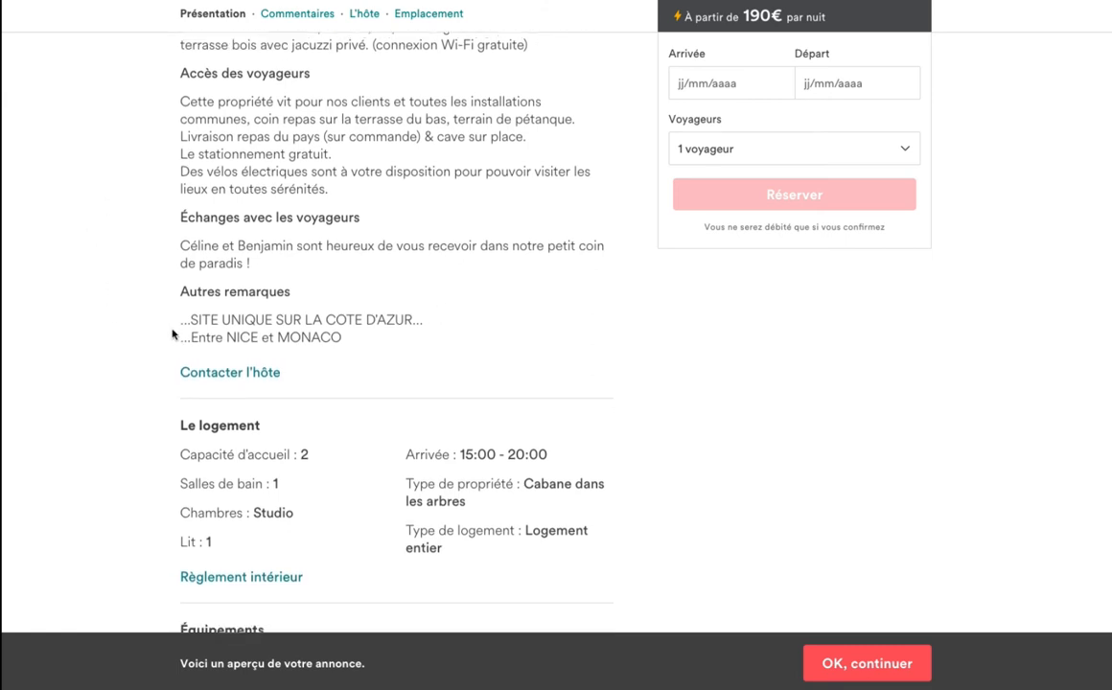
pyautogui.scroll(-5, 524, 303)
pyautogui.scroll(-4, 524, 305)
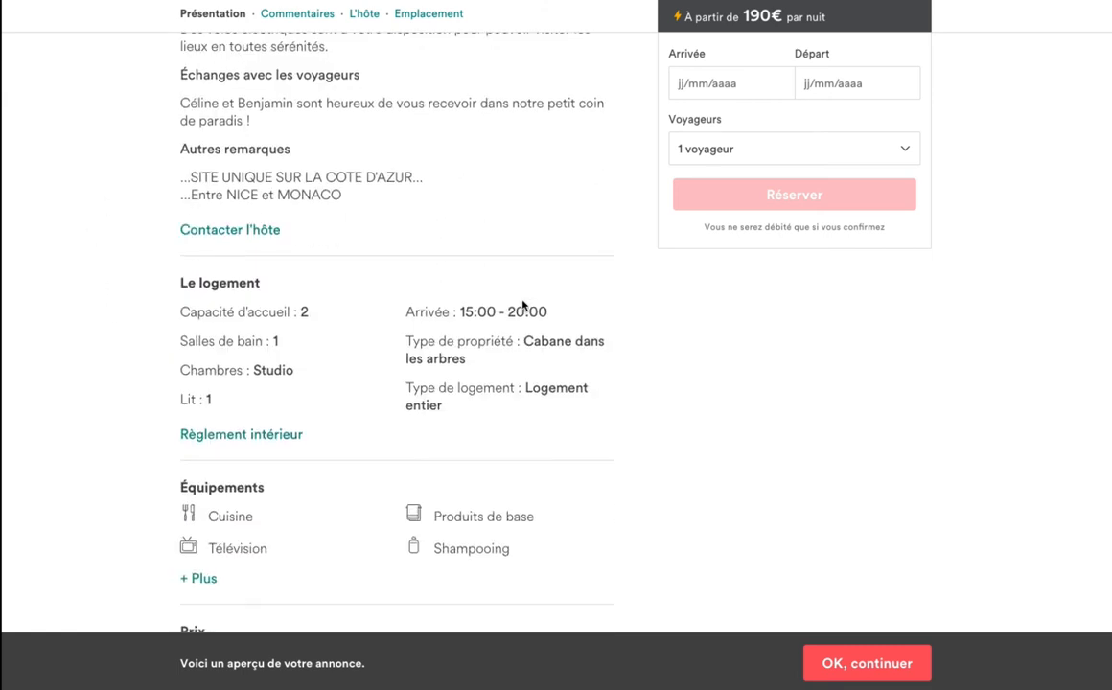
pyautogui.scroll(-7, 523, 305)
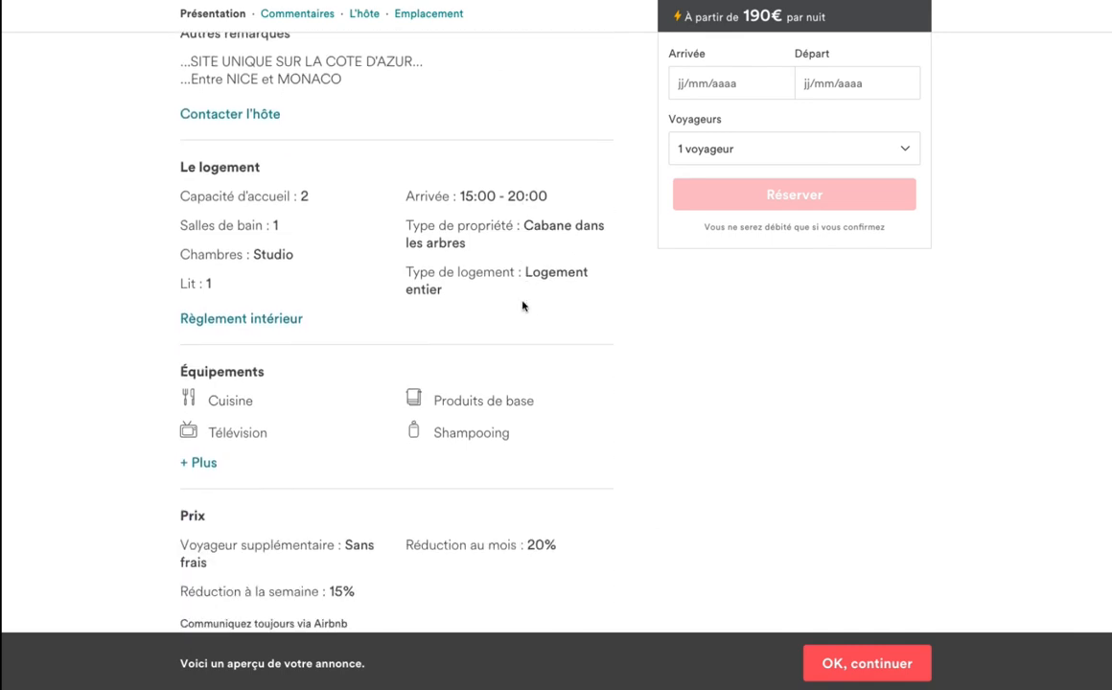
pyautogui.scroll(-3, 523, 305)
pyautogui.scroll(-15, 523, 305)
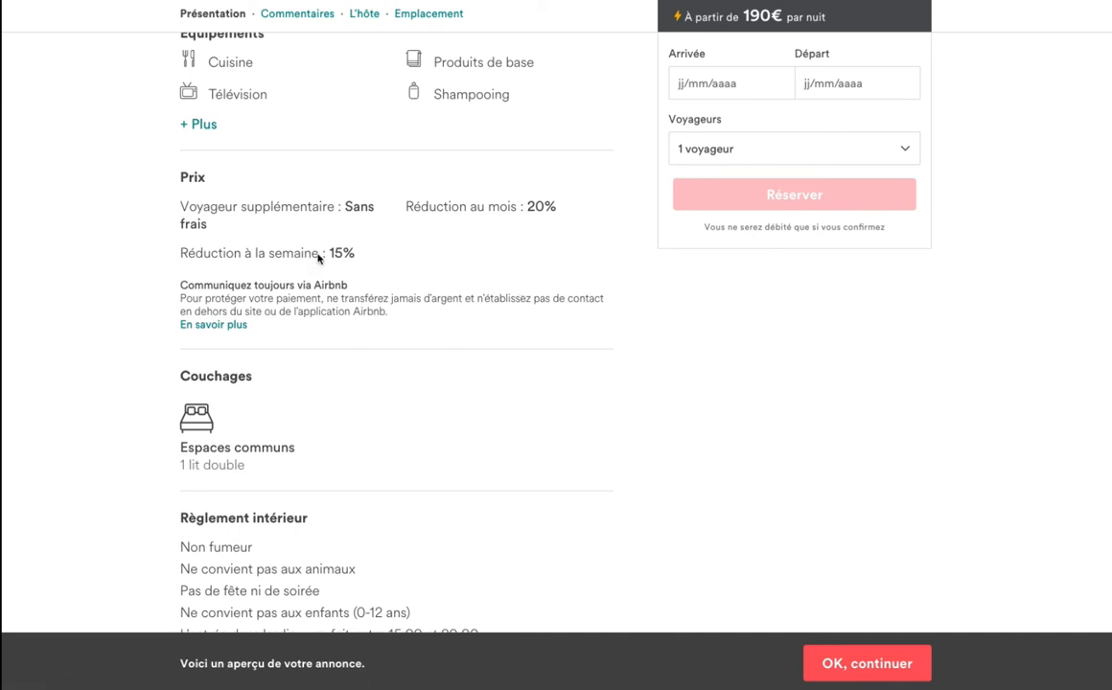
# Review cancellations, host and neighbourhood map, then return to 'L'annonce est prête à être publiée !'.
pyautogui.scroll(-1, 402, 253)
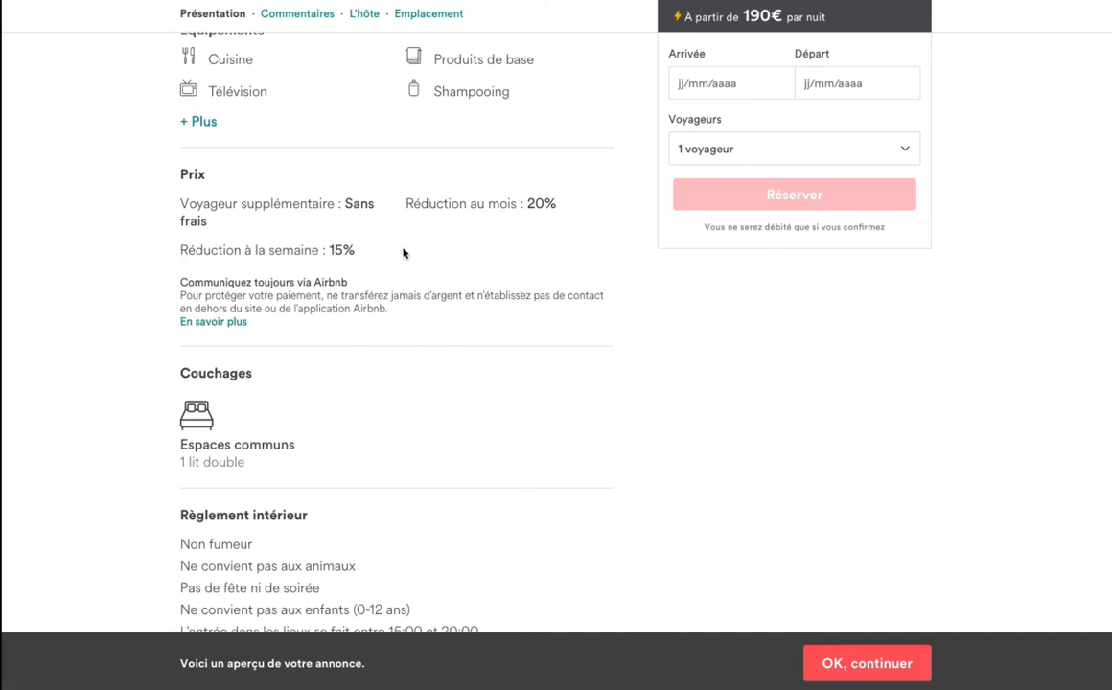
pyautogui.scroll(-3, 402, 253)
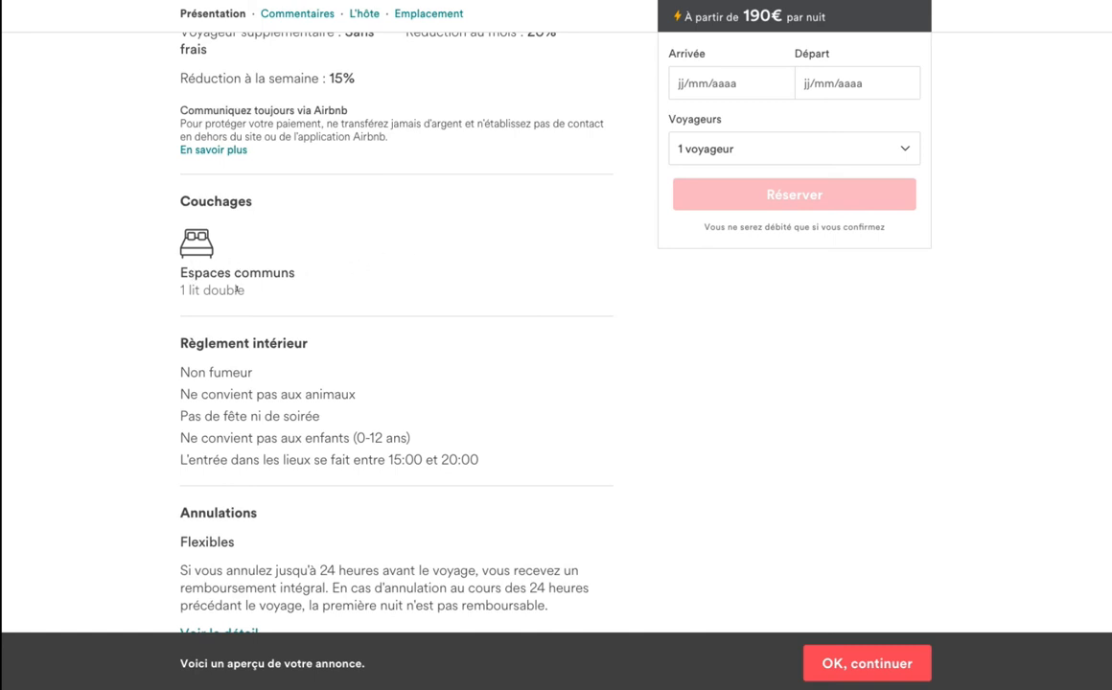
pyautogui.scroll(-2, 370, 300)
pyautogui.scroll(-1, 300, 302)
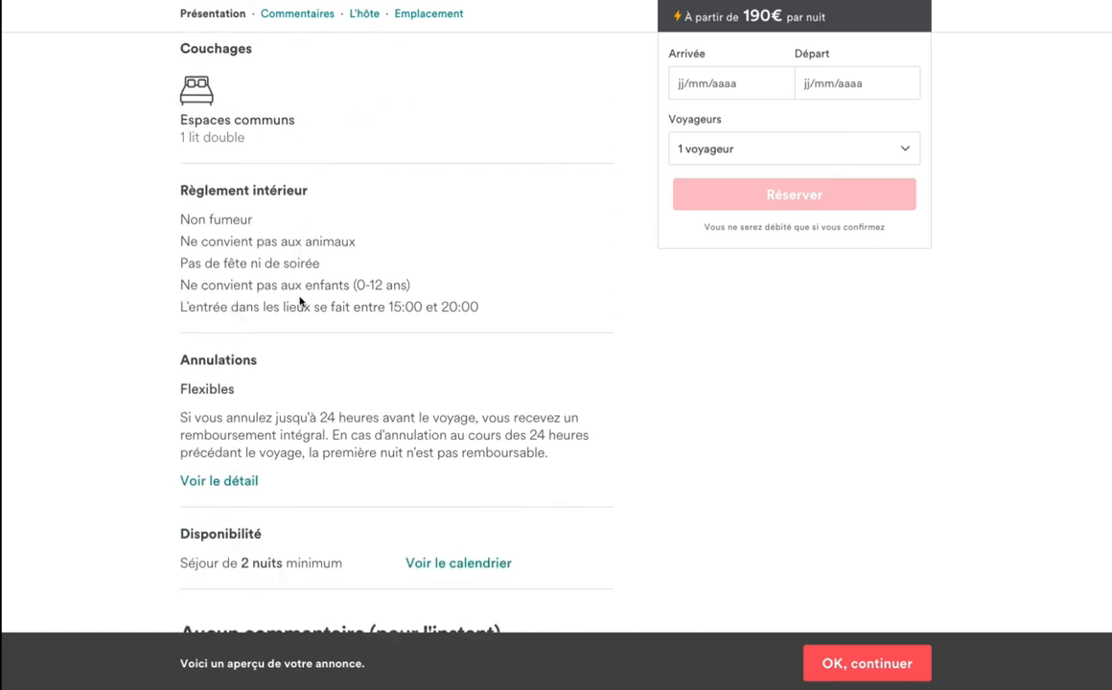
pyautogui.scroll(-2, 299, 301)
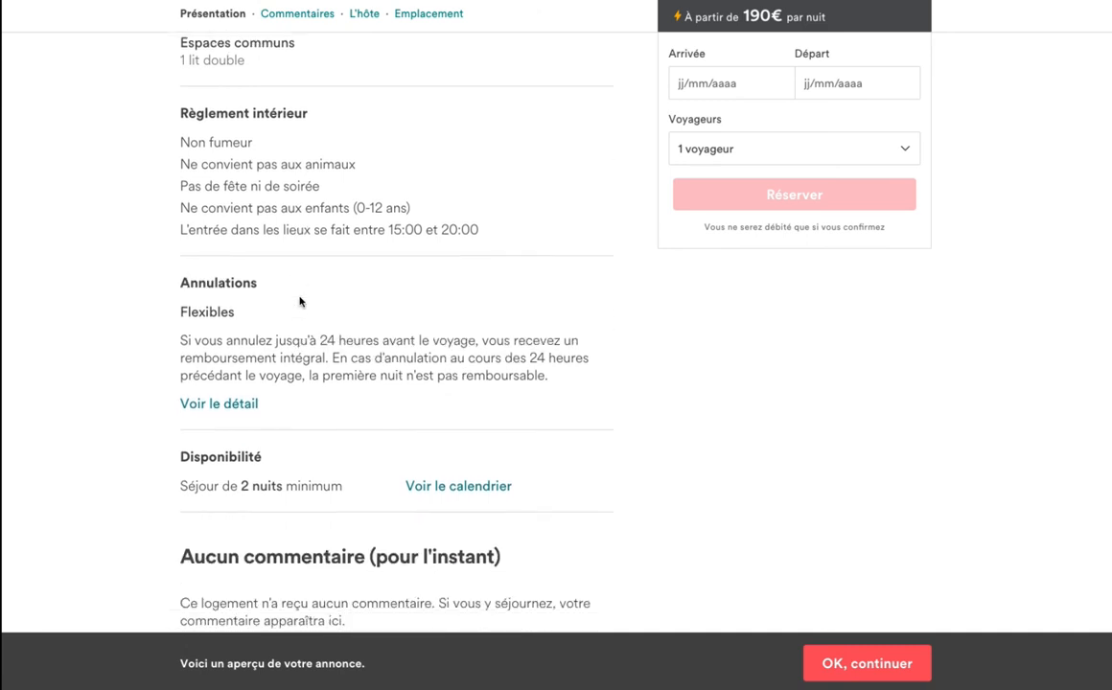
pyautogui.scroll(-2, 299, 301)
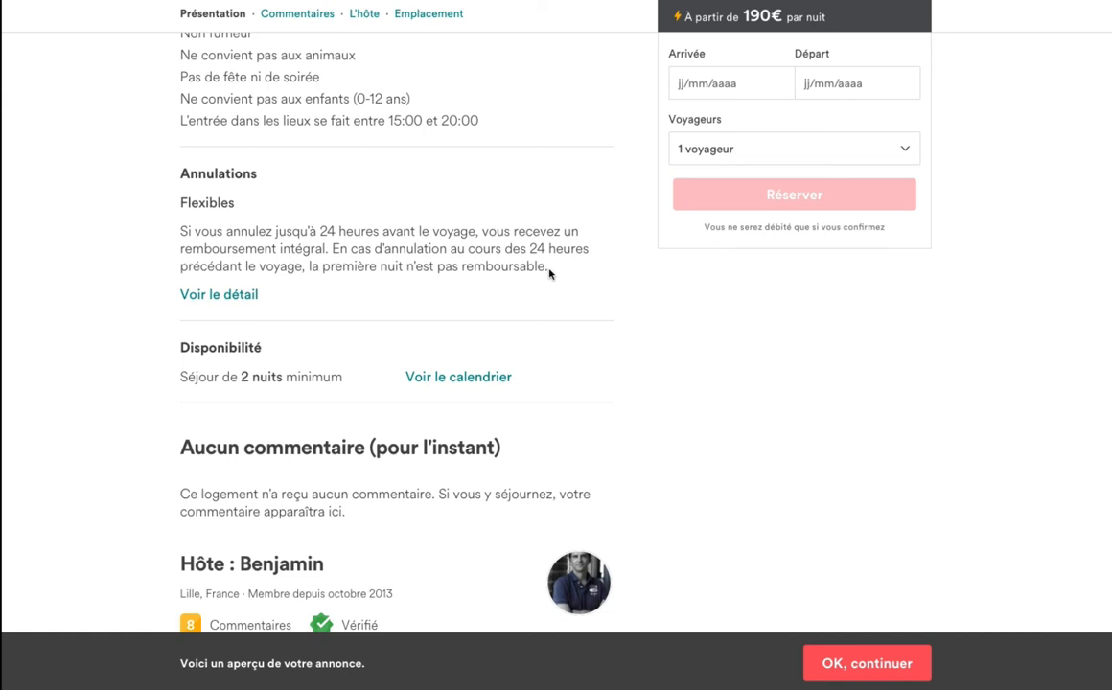
pyautogui.scroll(-1, 355, 292)
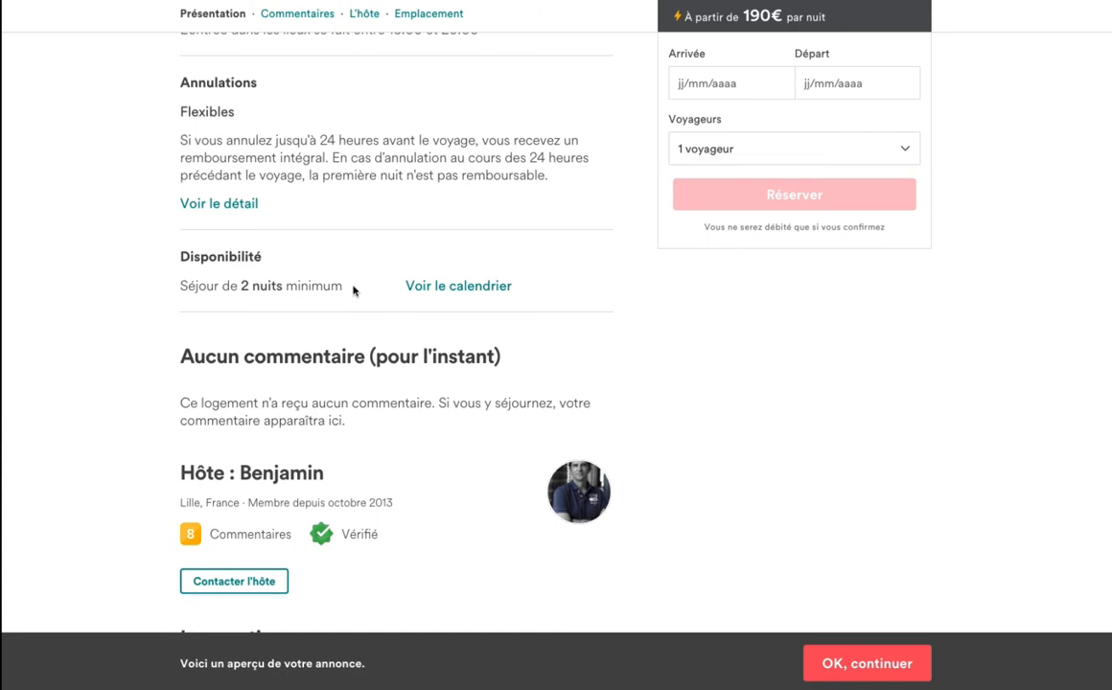
pyautogui.scroll(-3, 353, 290)
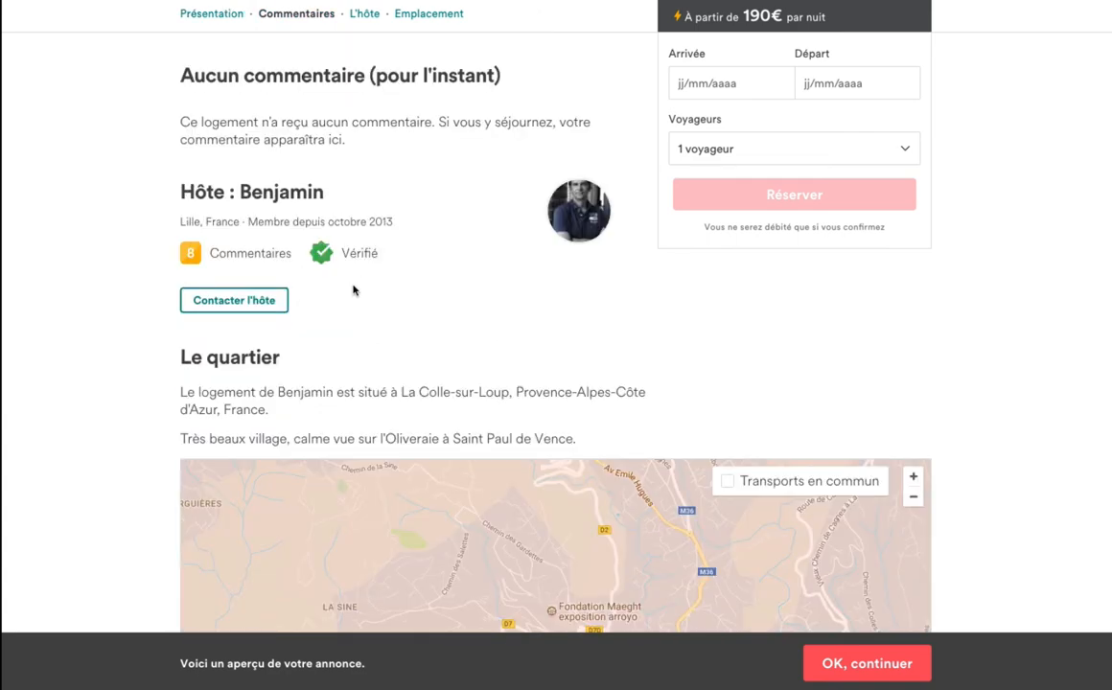
pyautogui.scroll(-3, 353, 291)
pyautogui.scroll(-1, 353, 290)
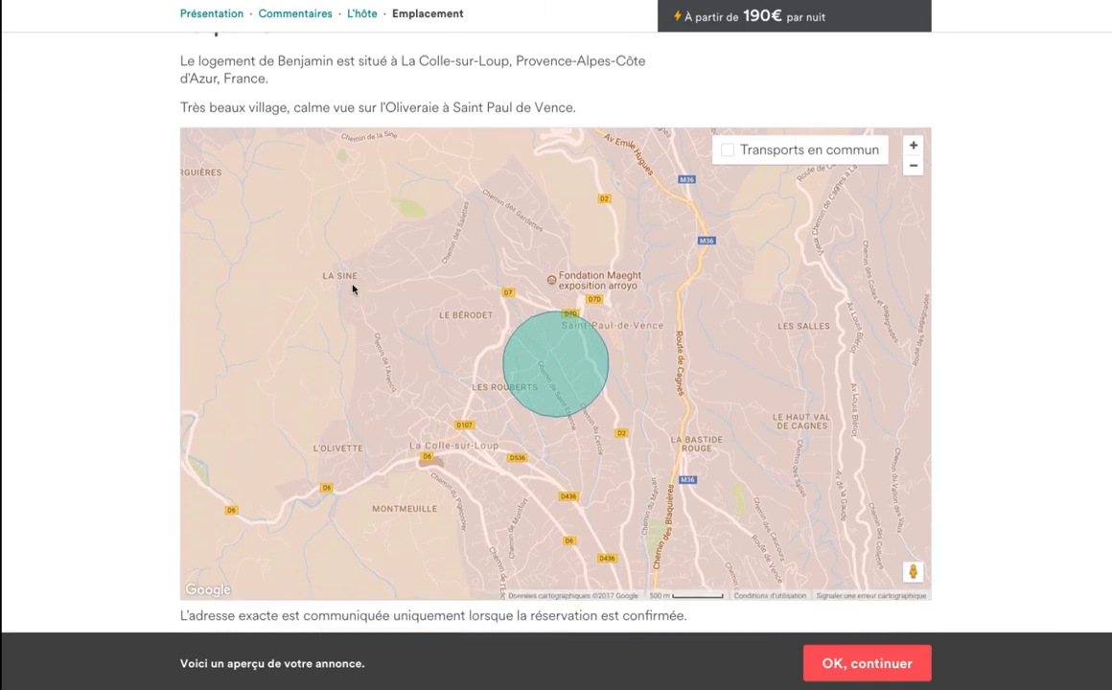
pyautogui.scroll(-1, 112, 324)
pyautogui.scroll(-2, 112, 326)
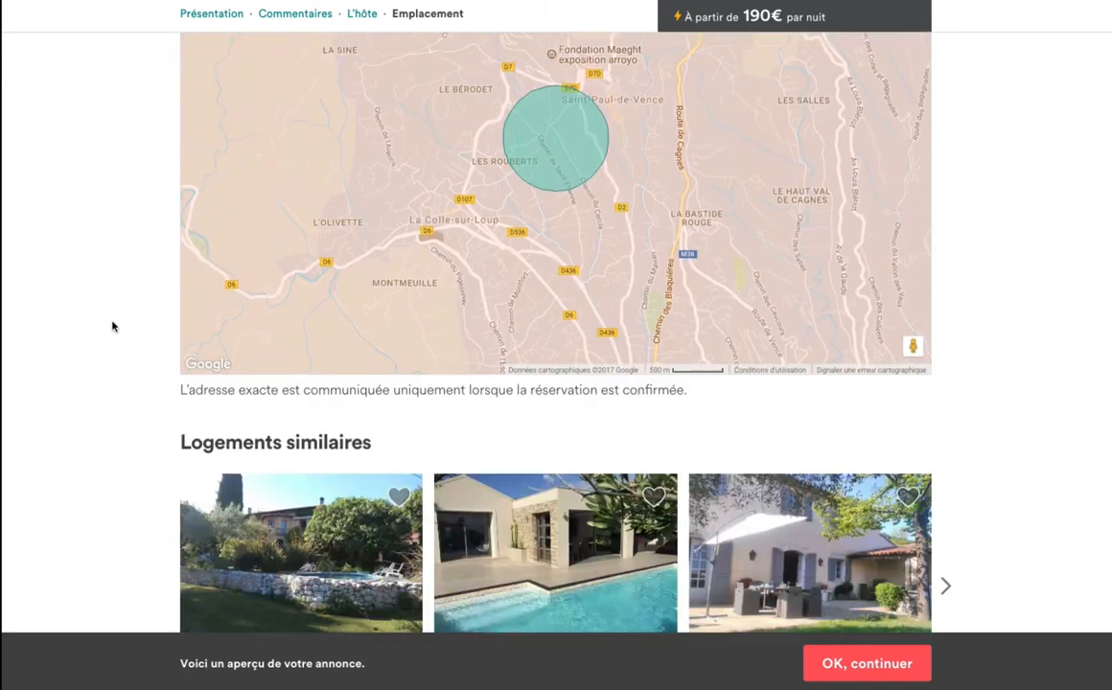
pyautogui.scroll(20, 113, 327)
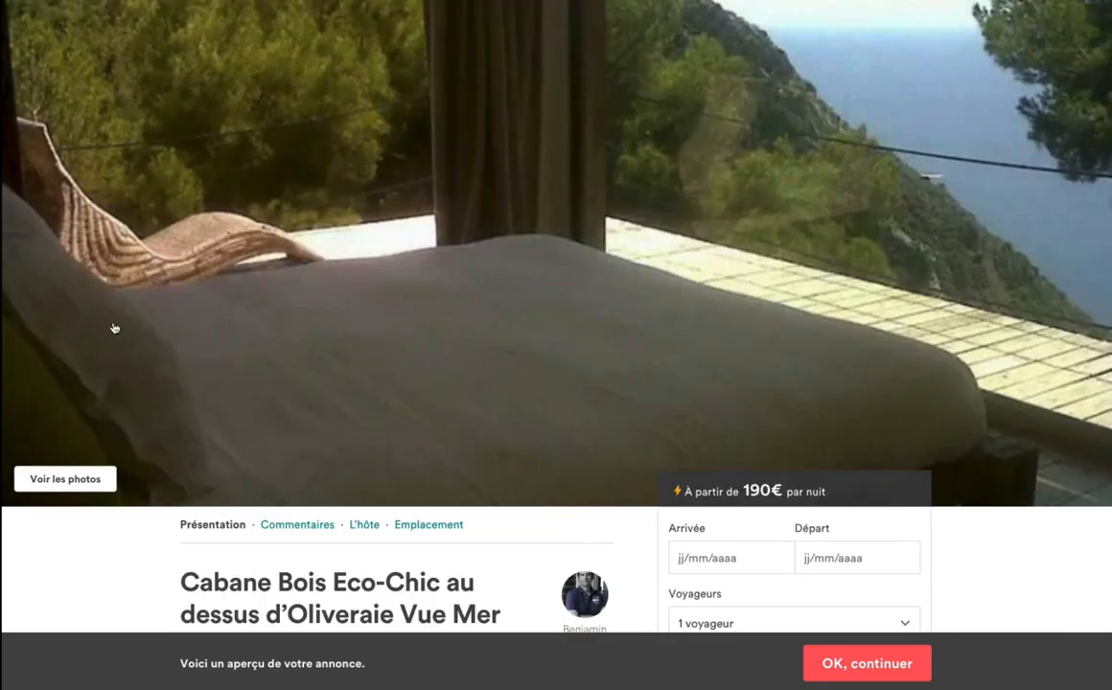
pyautogui.press('super+w')
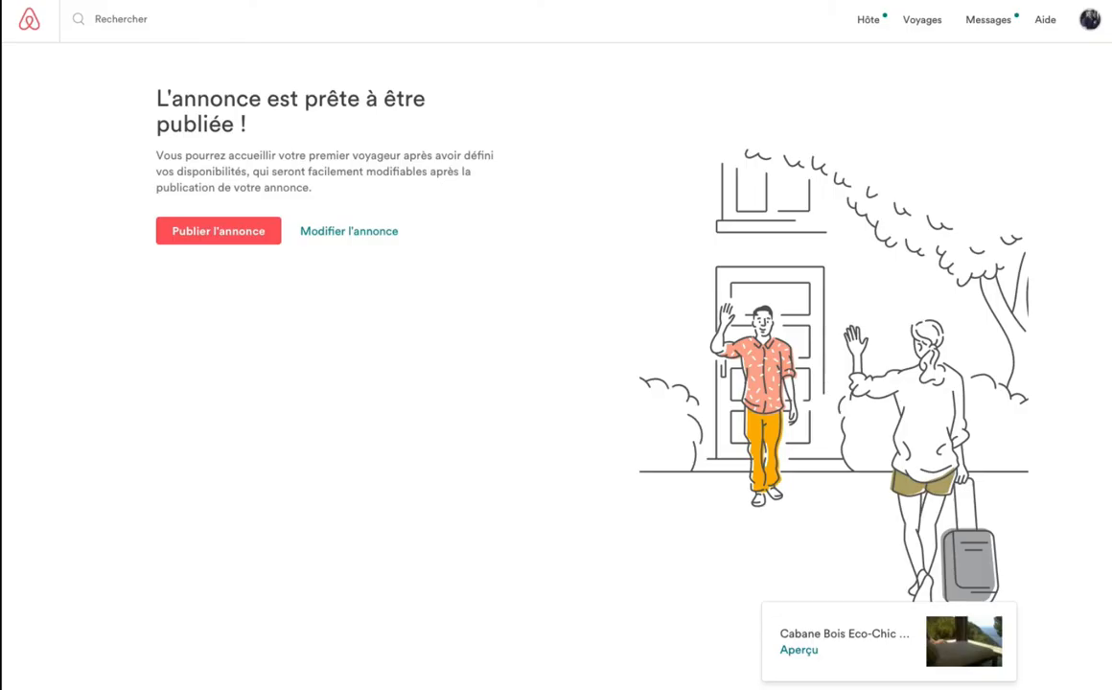
# Expand 'Modifier l'annonce' to show beds, photos/description and booking/price sections all complete.
pyautogui.click(373, 233)
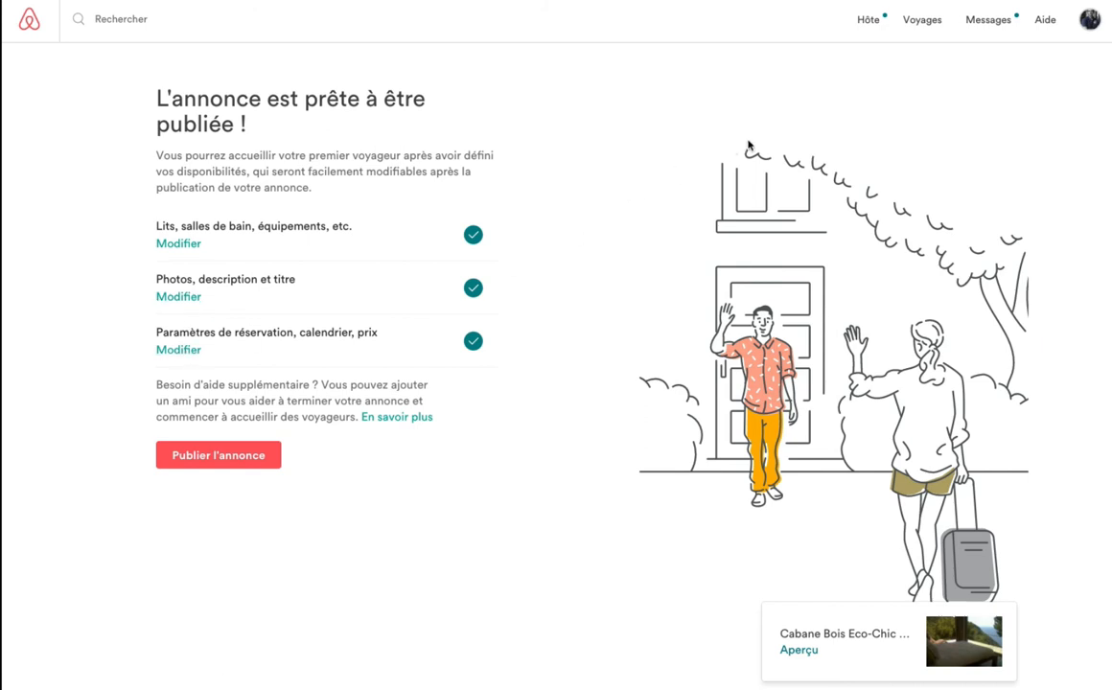
pyautogui.click(695, 1)
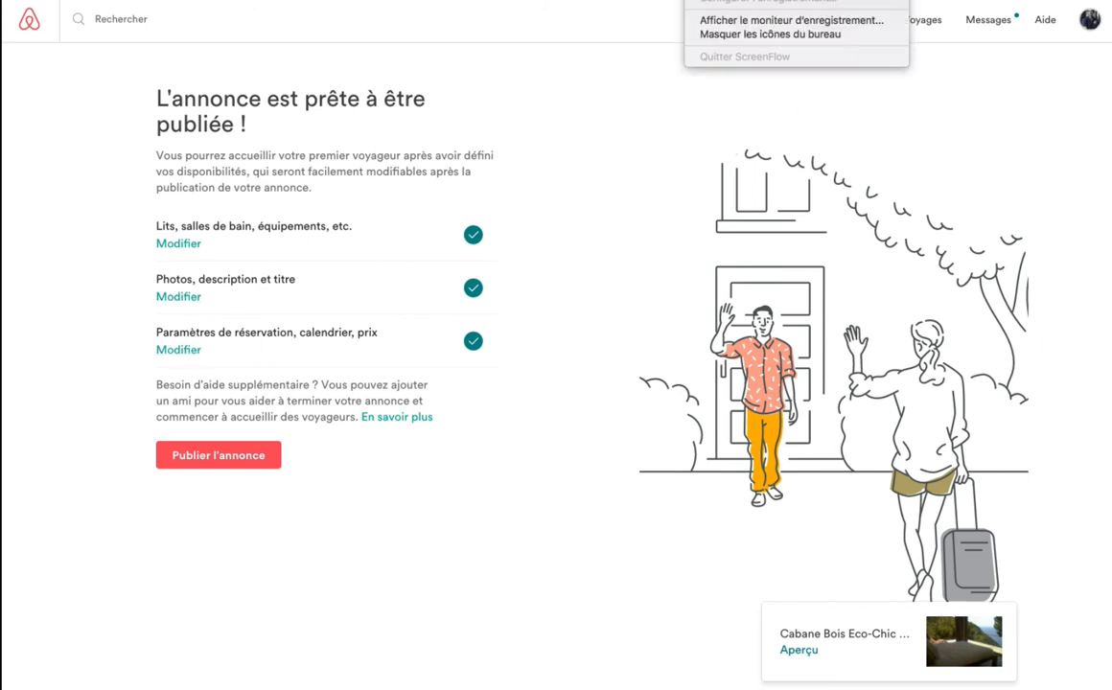